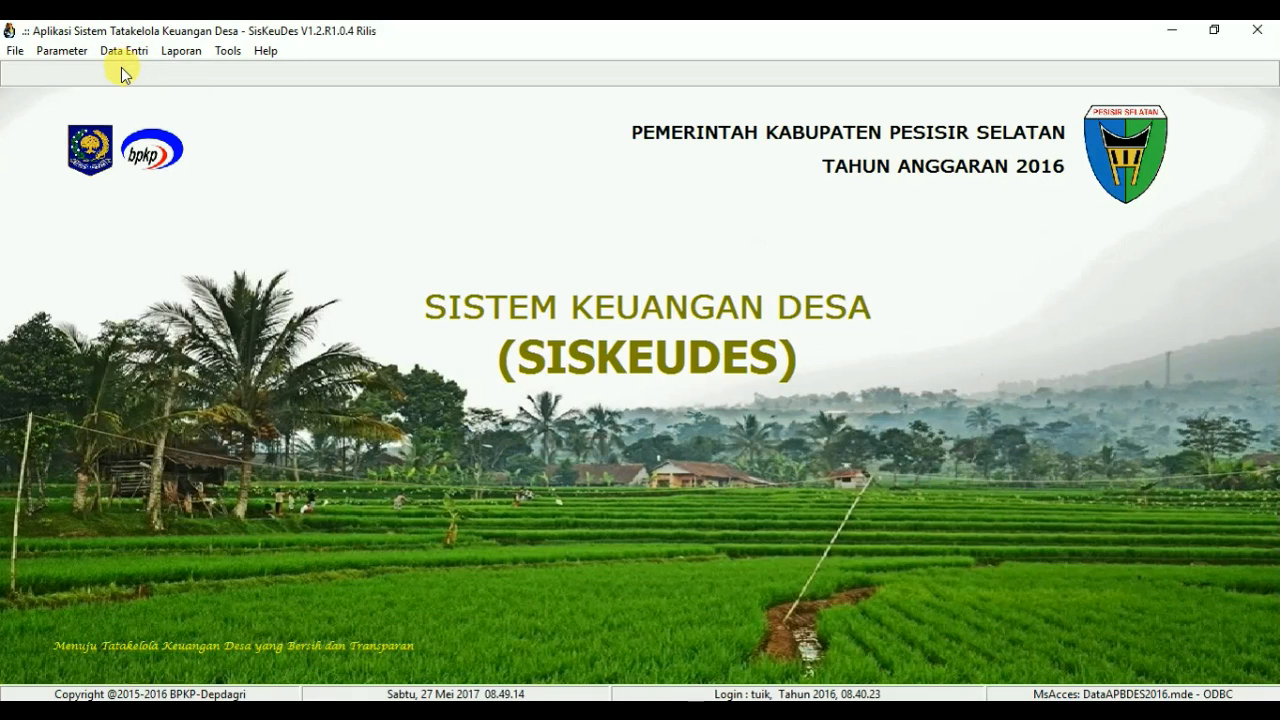
pyautogui.click(126, 55)
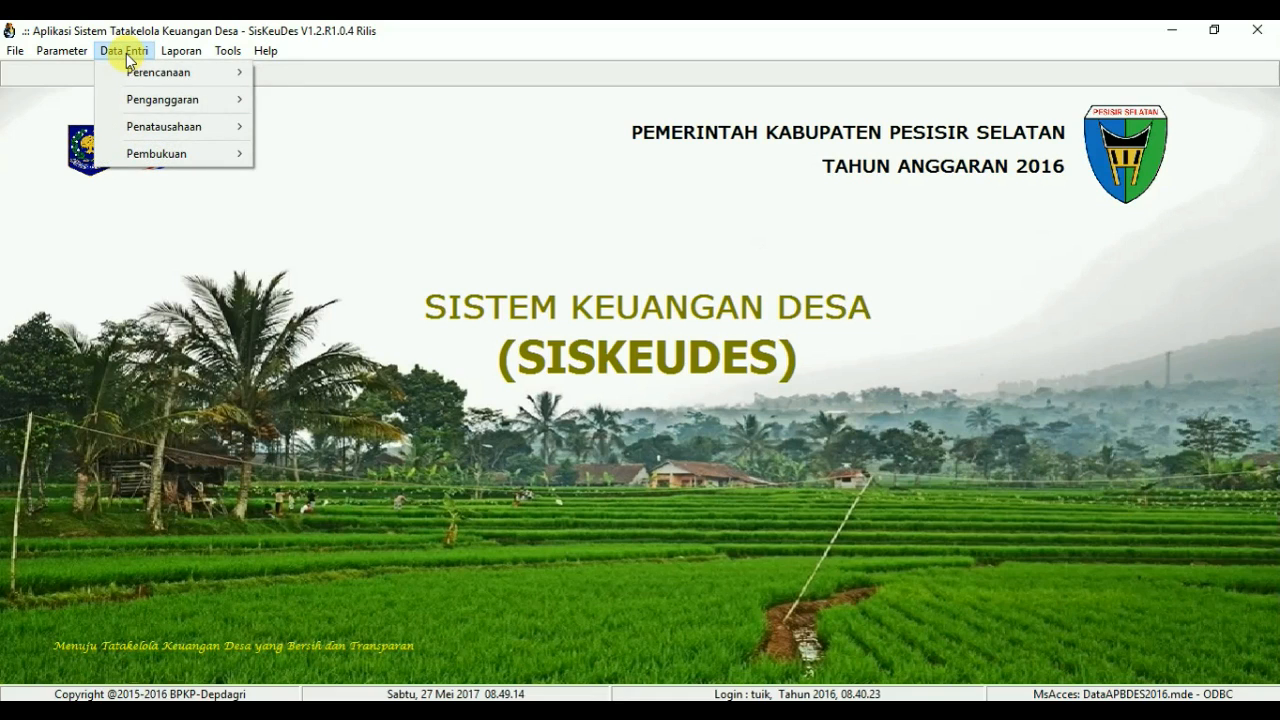
pyautogui.moveTo(136, 86)
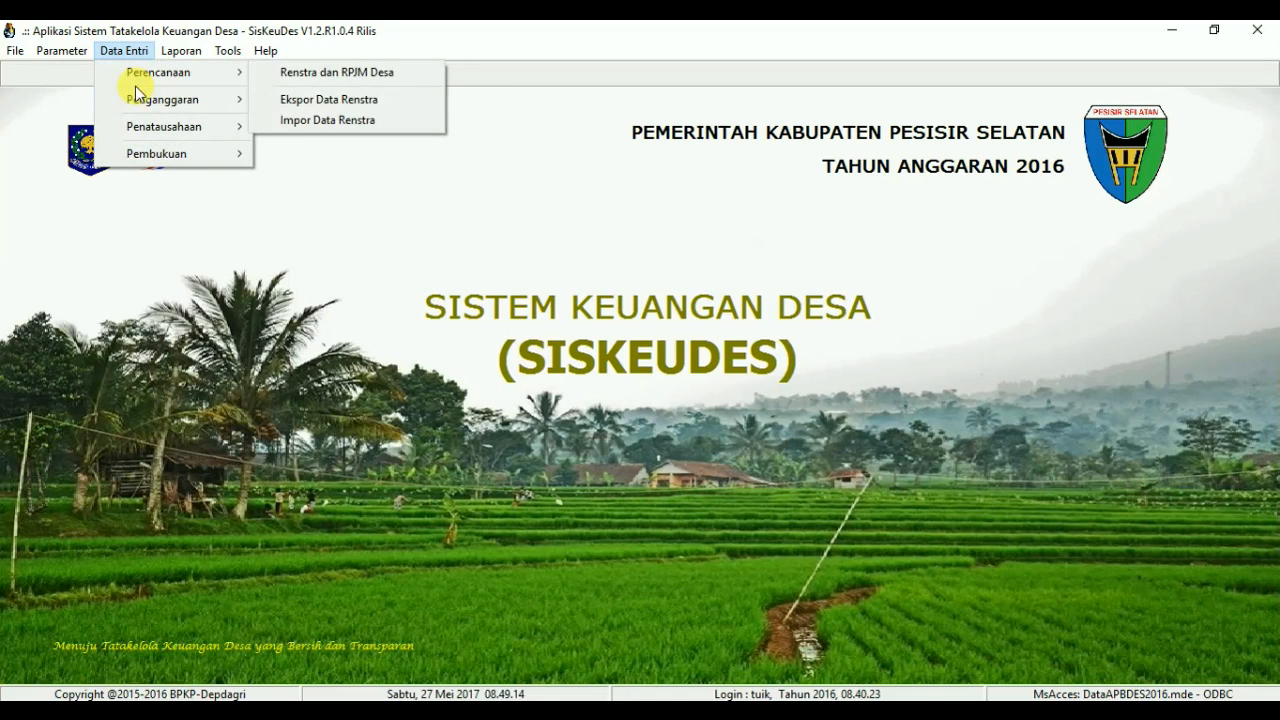
pyautogui.moveTo(143, 157)
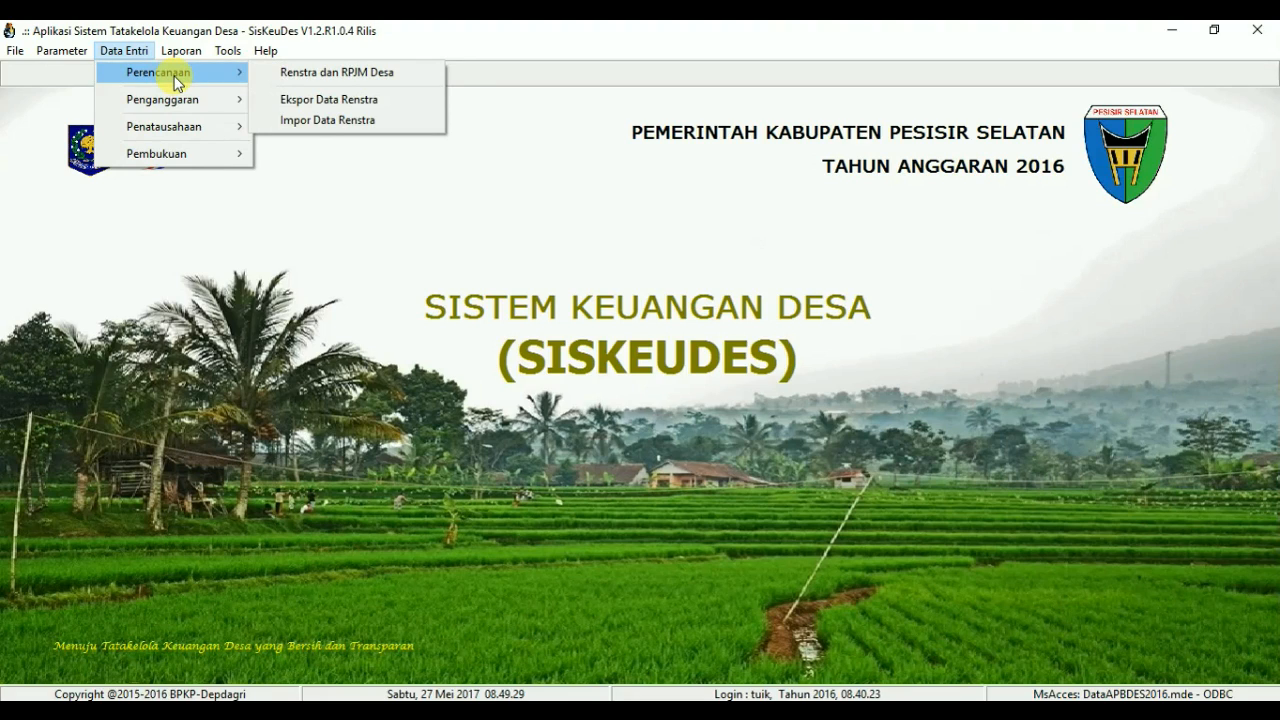
pyautogui.moveTo(188, 108)
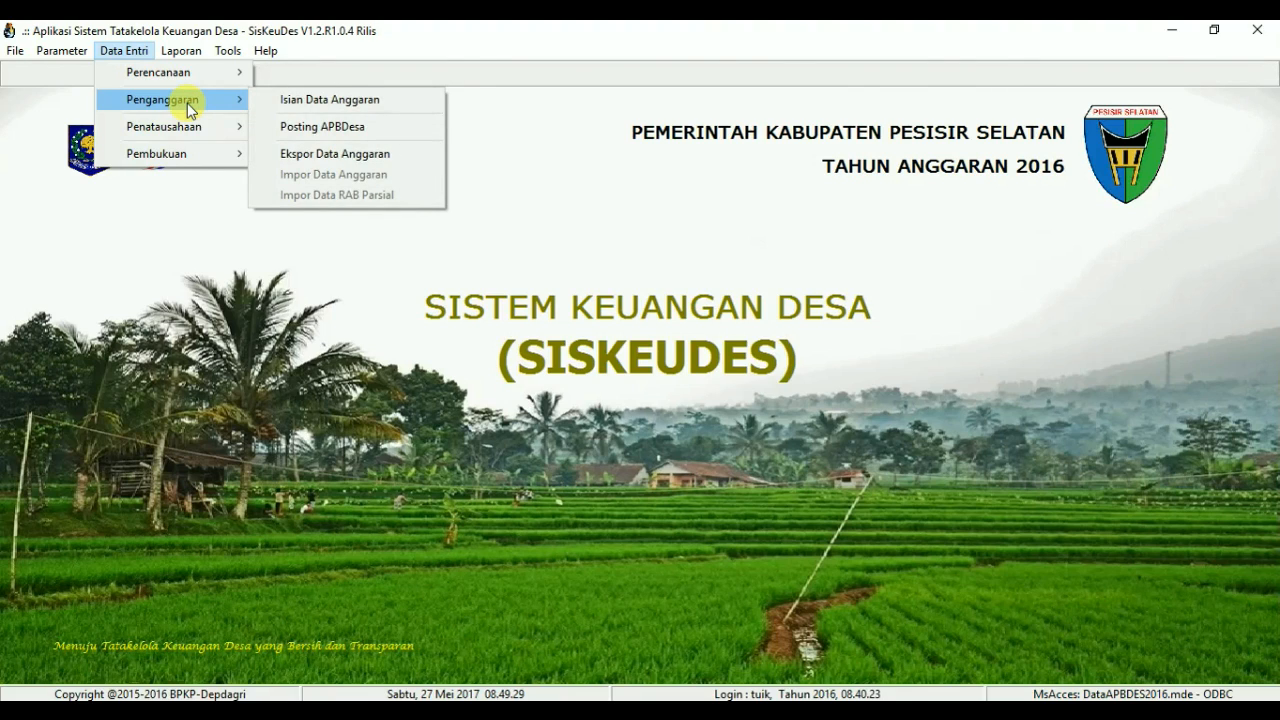
pyautogui.moveTo(190, 80)
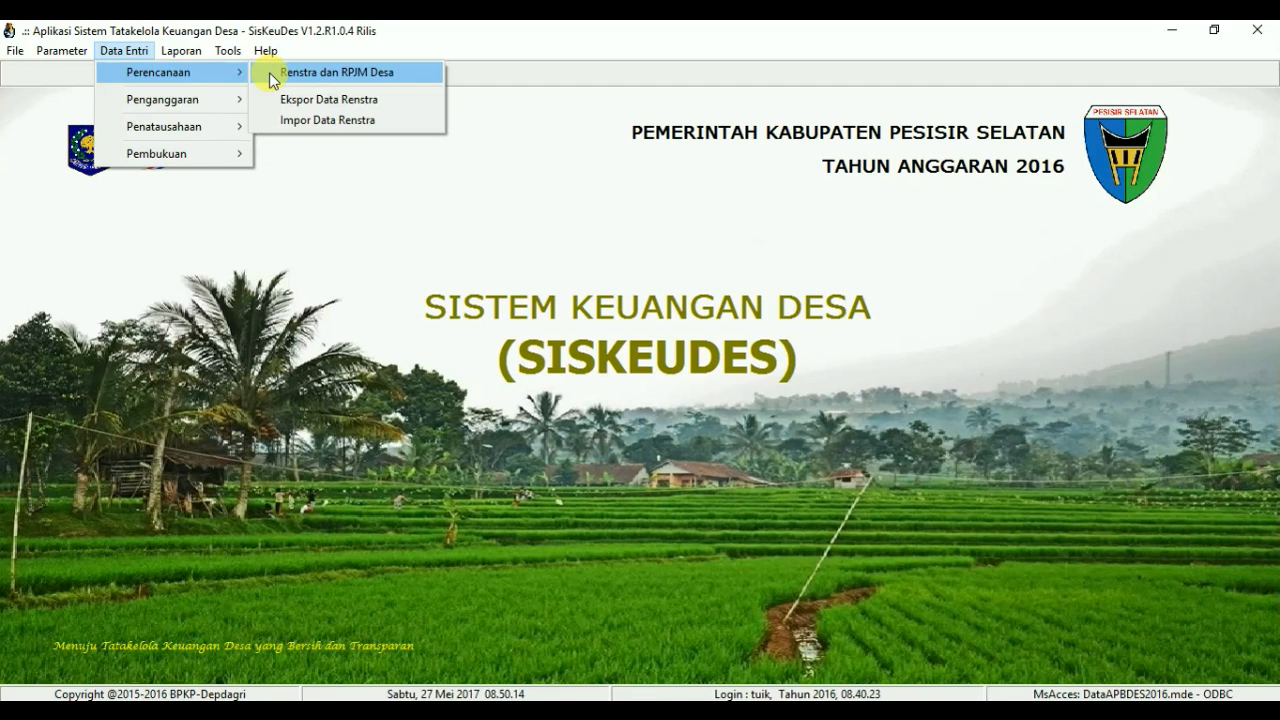
pyautogui.click(358, 272)
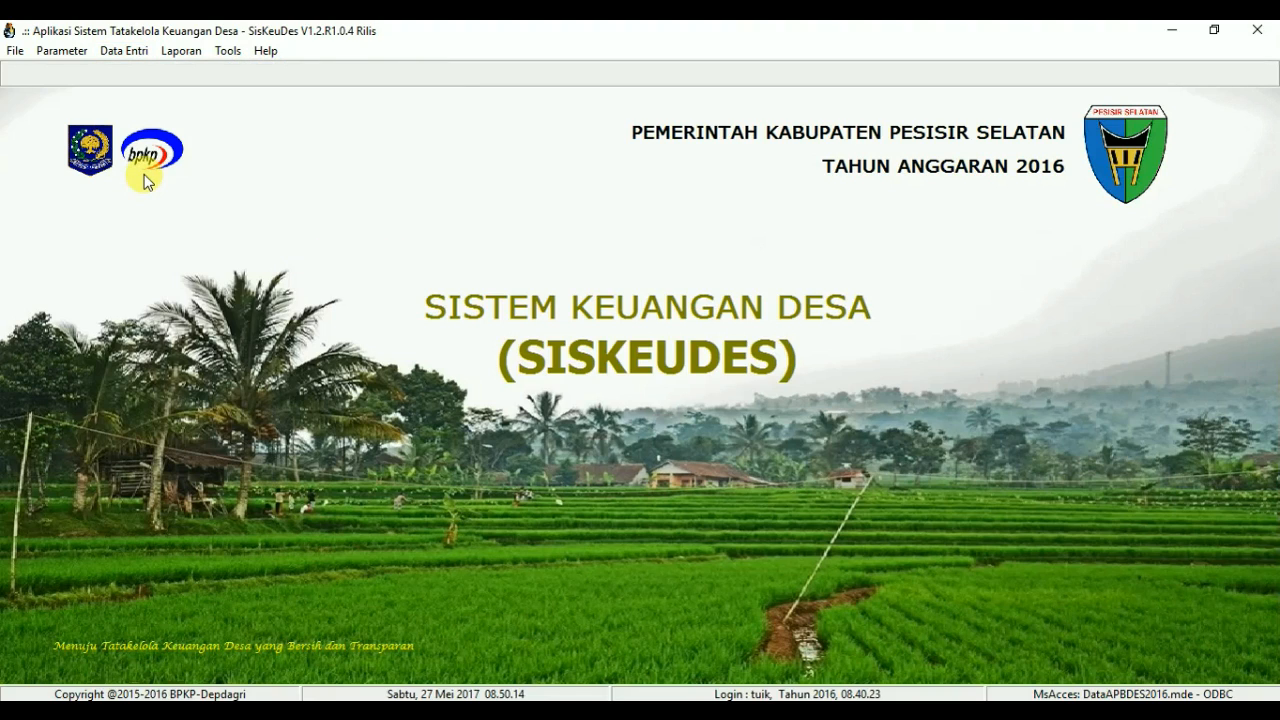
# Step: Open the Renstra Desa data form from the village planning (Perencanaan) data entry
pyautogui.click(124, 52)
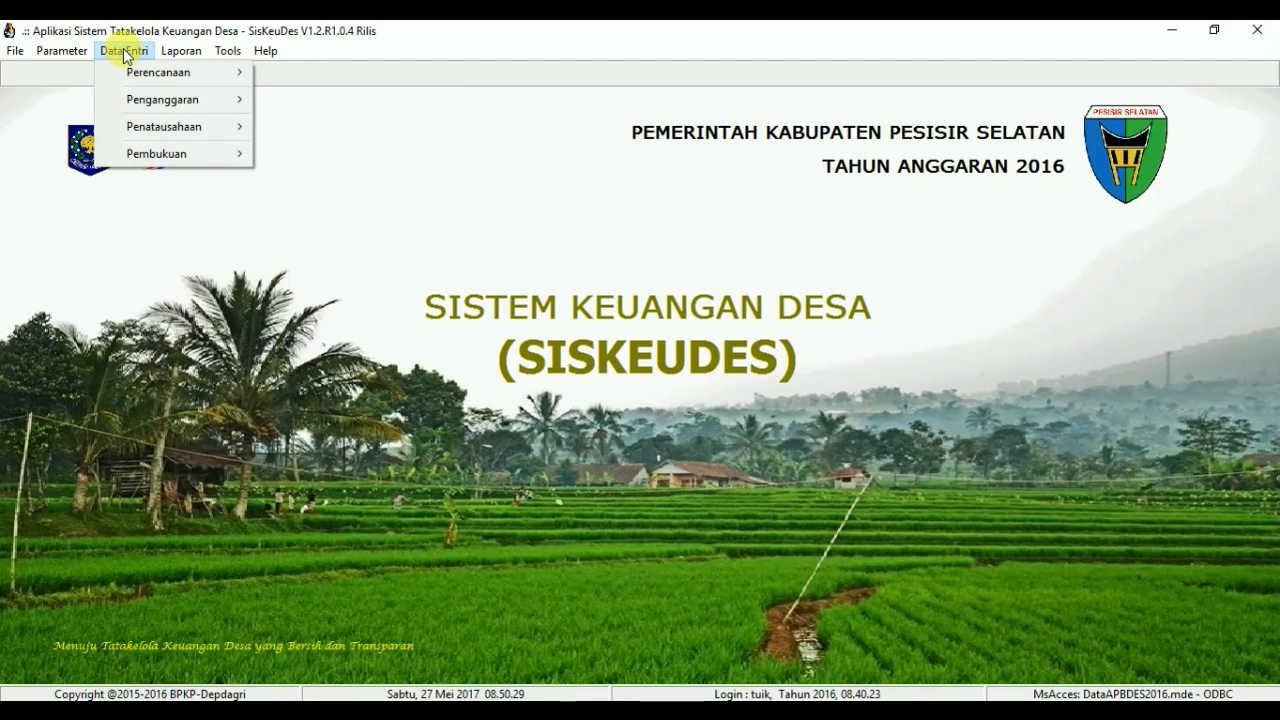
pyautogui.moveTo(130, 75)
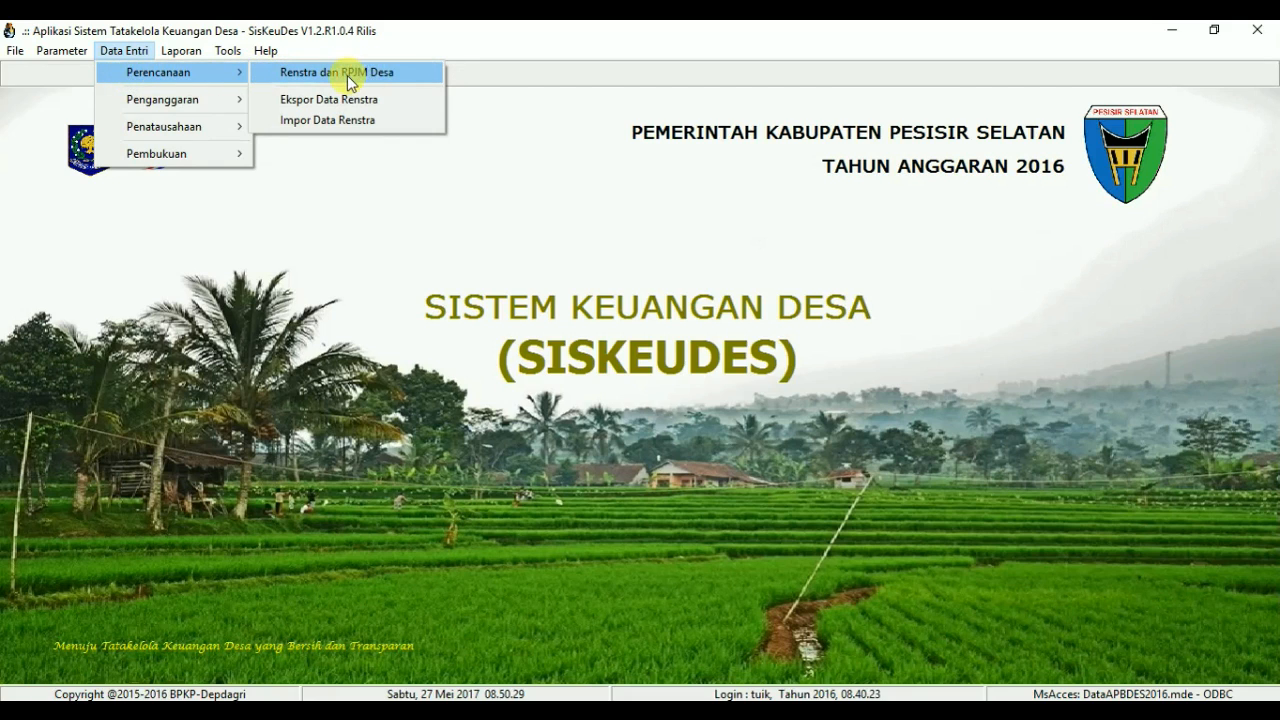
pyautogui.click(381, 75)
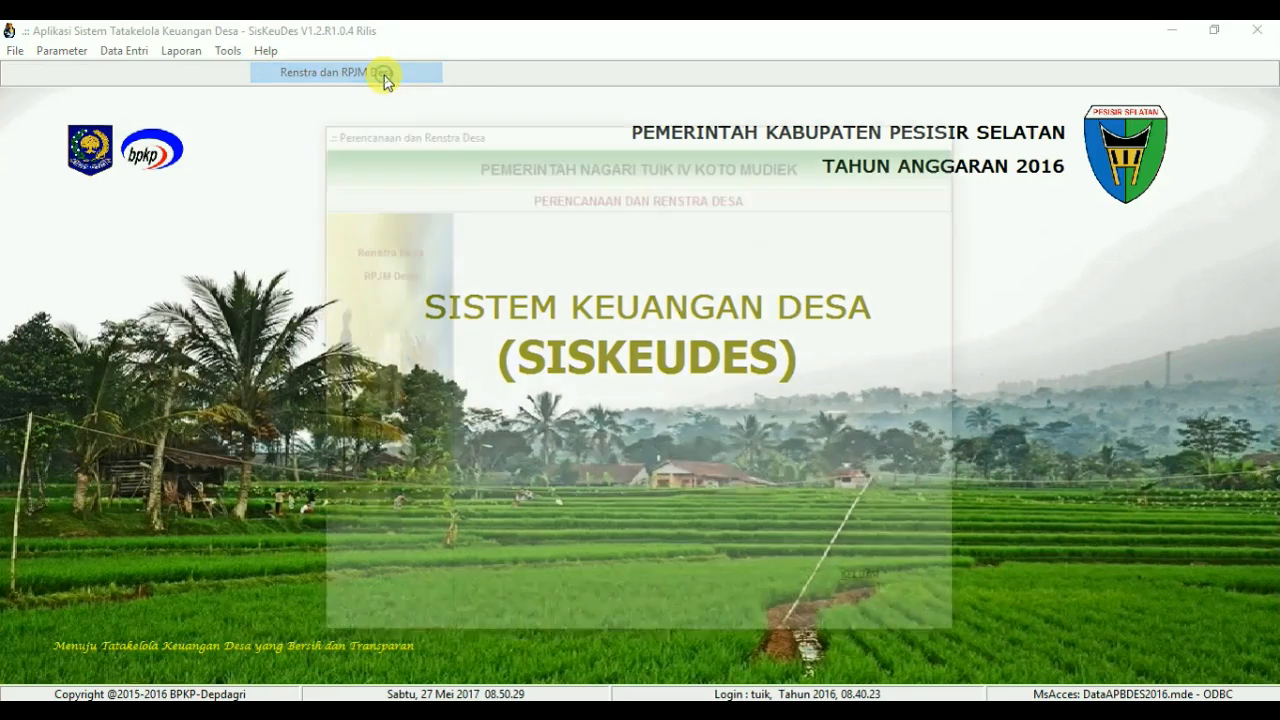
pyautogui.click(396, 253)
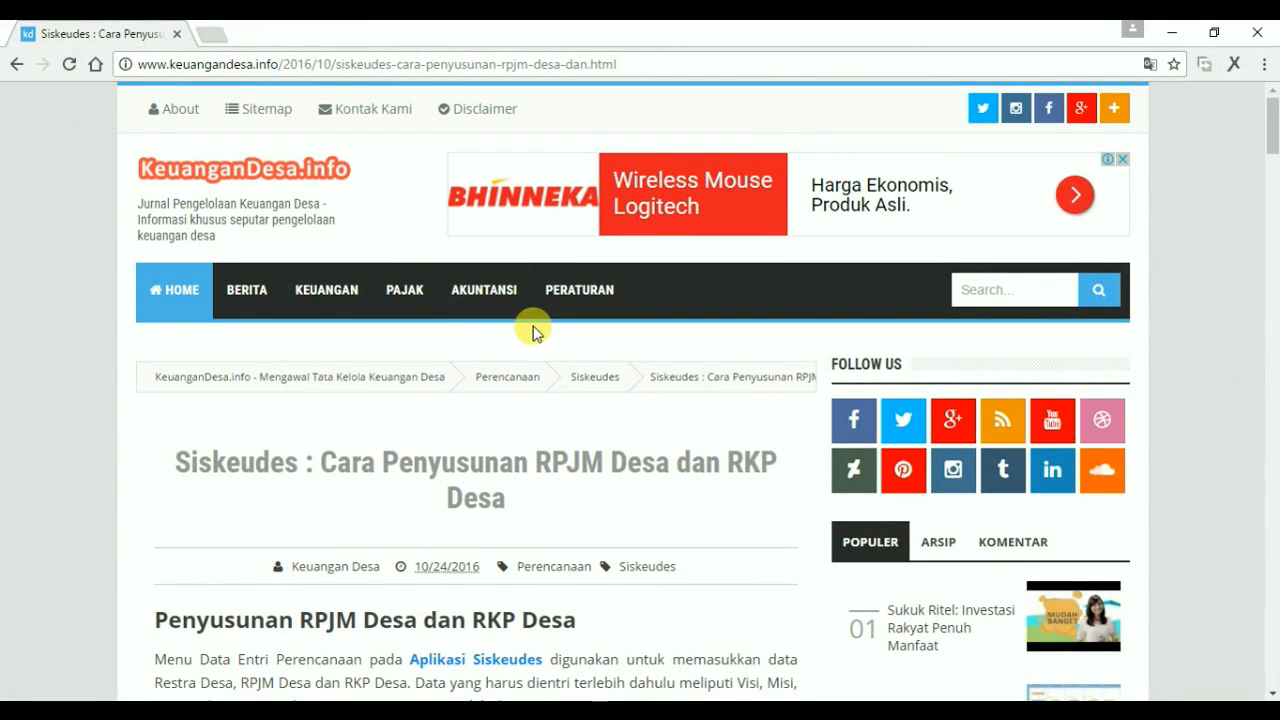
# Step: Examine the sample vision, missions, goals and targets in the keuangandesa.info article on preparing the RPJM Desa and RKP Desa
pyautogui.scroll(-3, 531, 335)
pyautogui.scroll(-15, 531, 340)
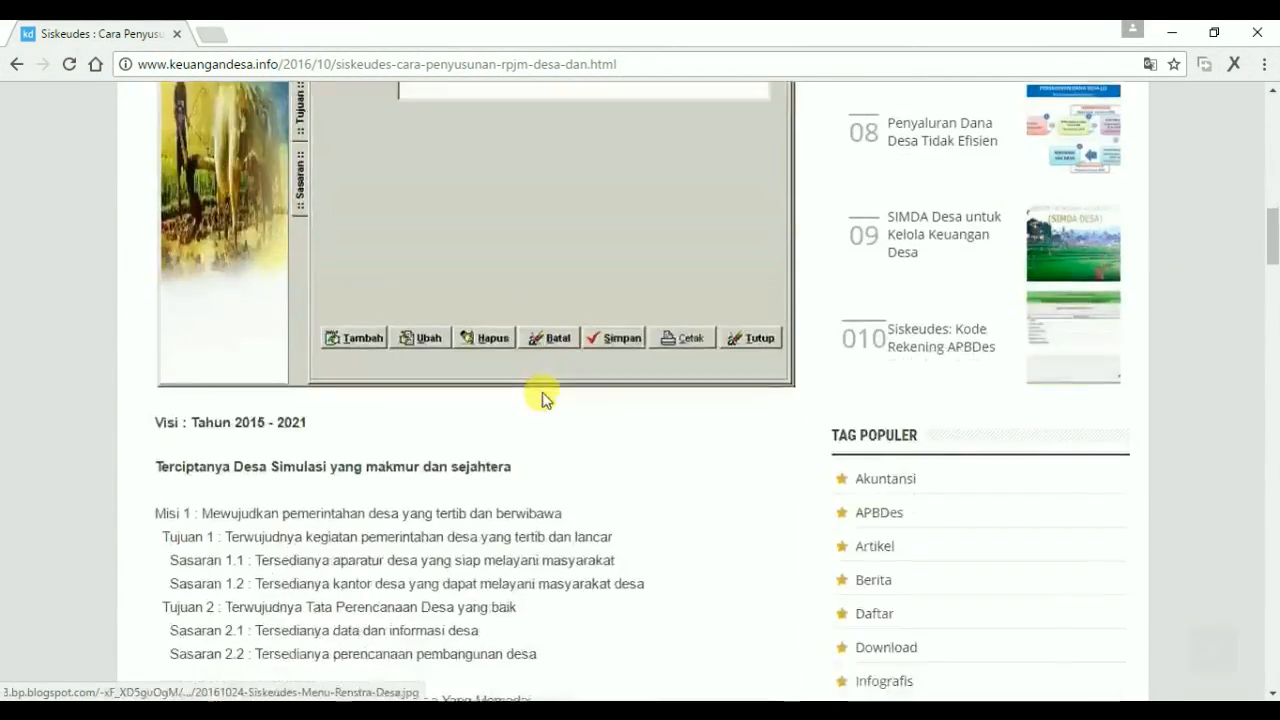
pyautogui.scroll(3, 335, 298)
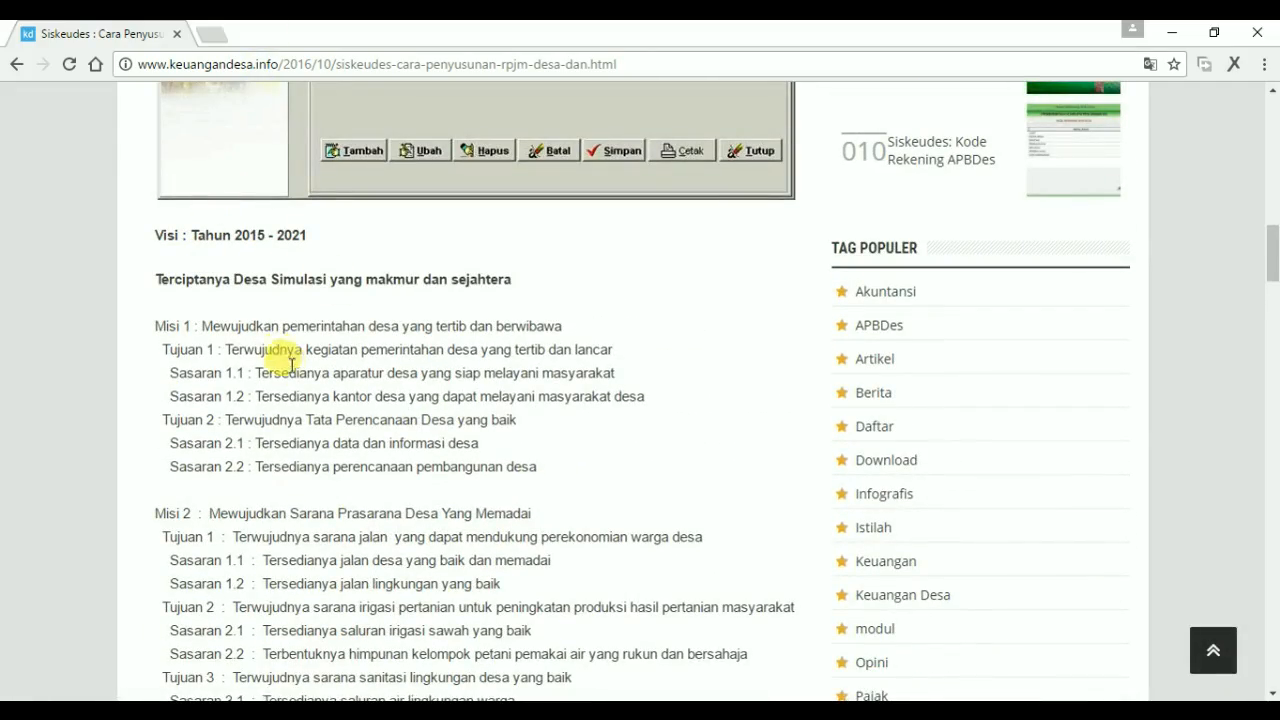
pyautogui.scroll(-5, 340, 478)
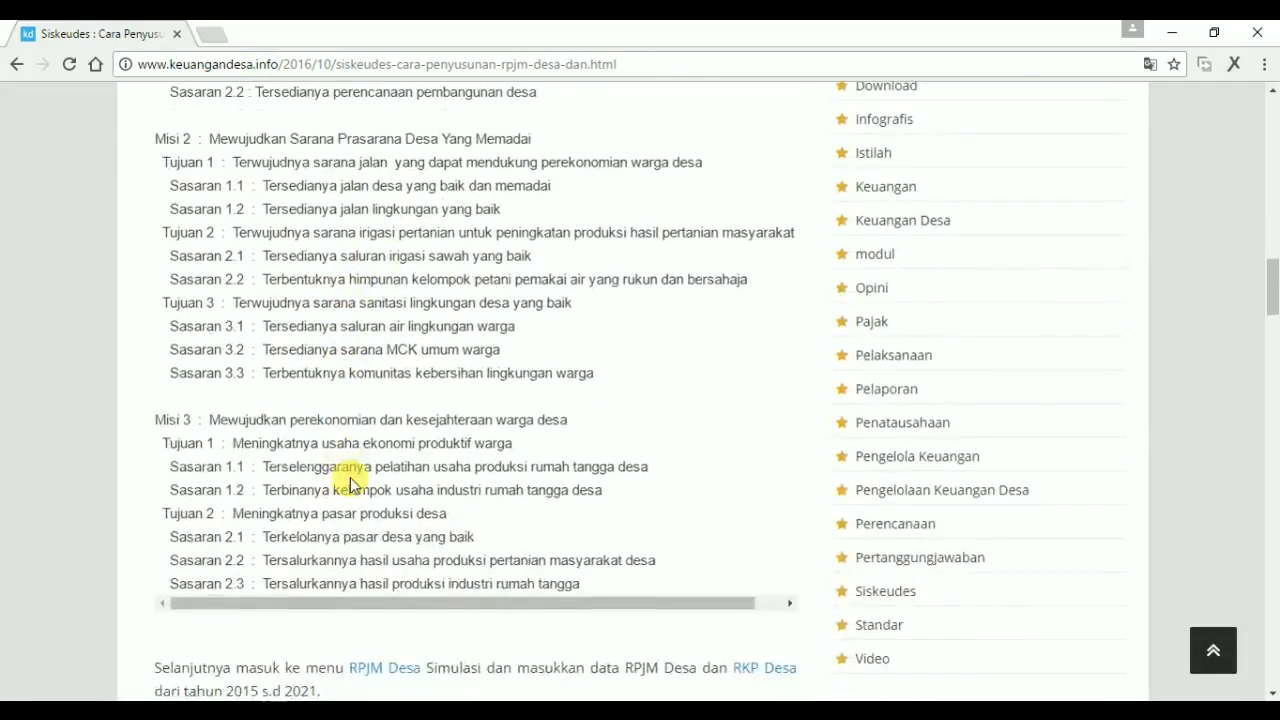
pyautogui.scroll(-3, 350, 484)
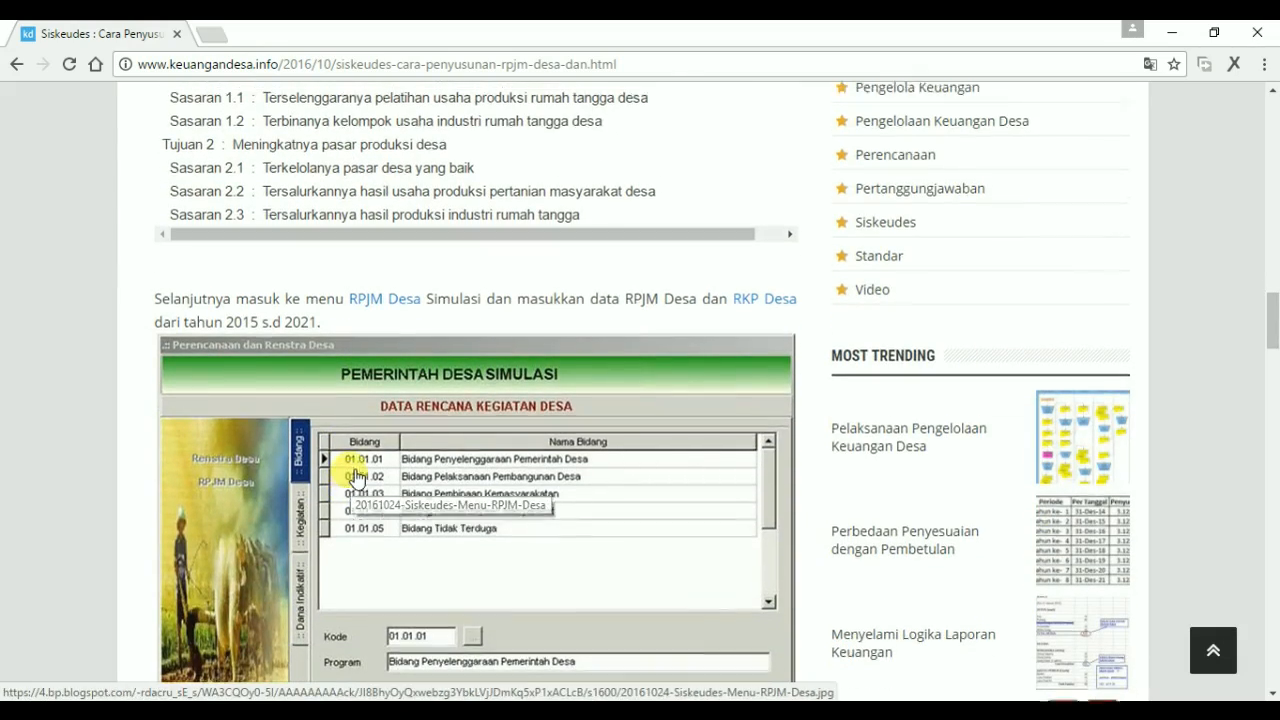
pyautogui.scroll(3, 447, 517)
pyautogui.scroll(3, 440, 505)
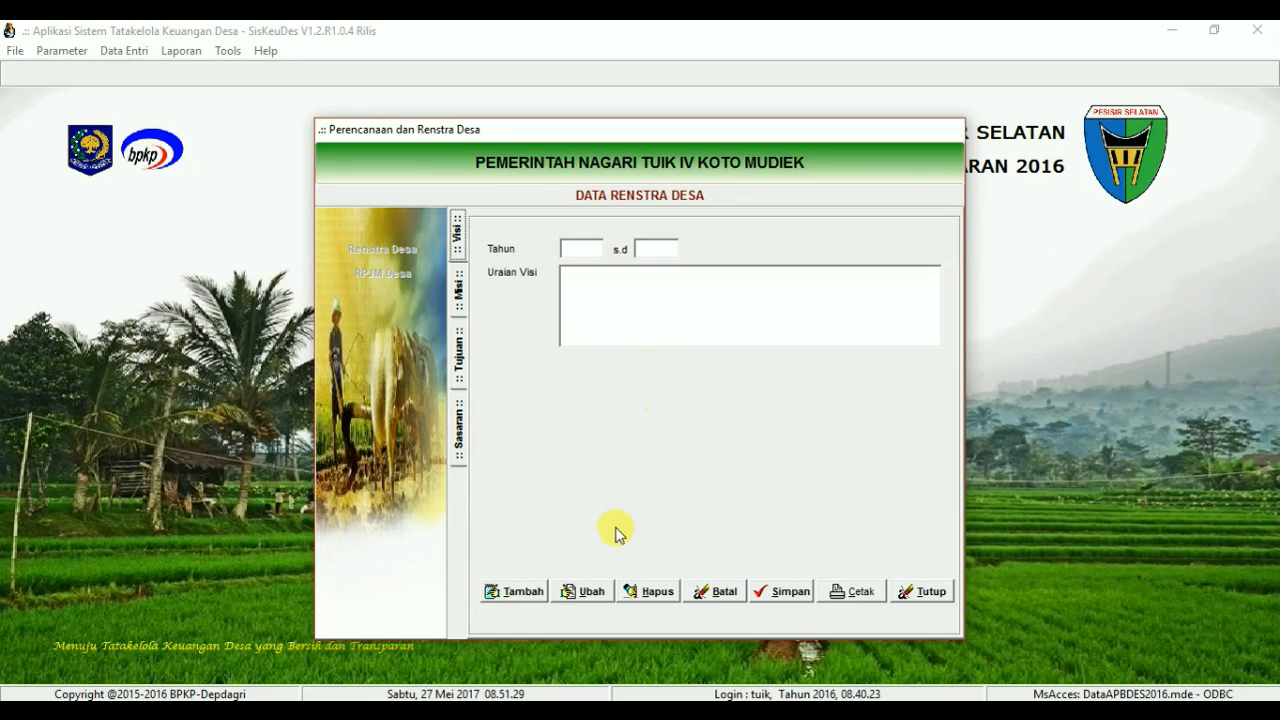
# Step: Add a new vision record covering the years 2015 to 2021
pyautogui.click(520, 592)
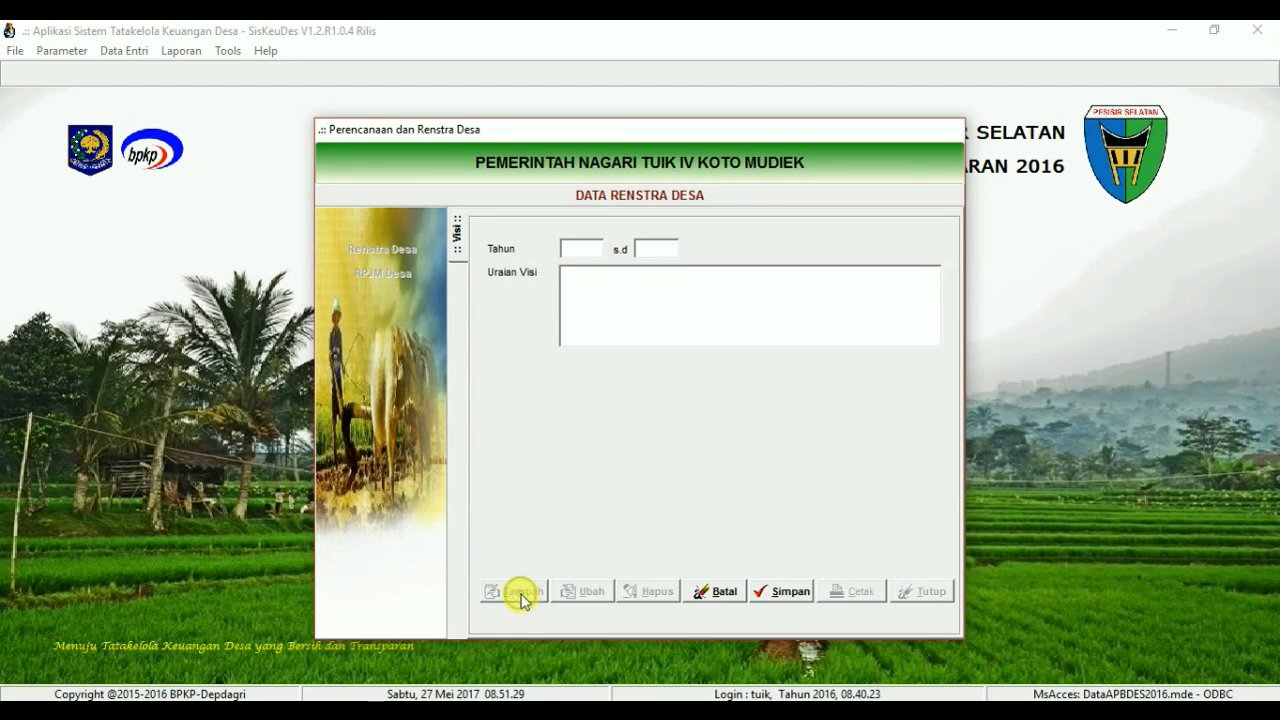
pyautogui.click(565, 248)
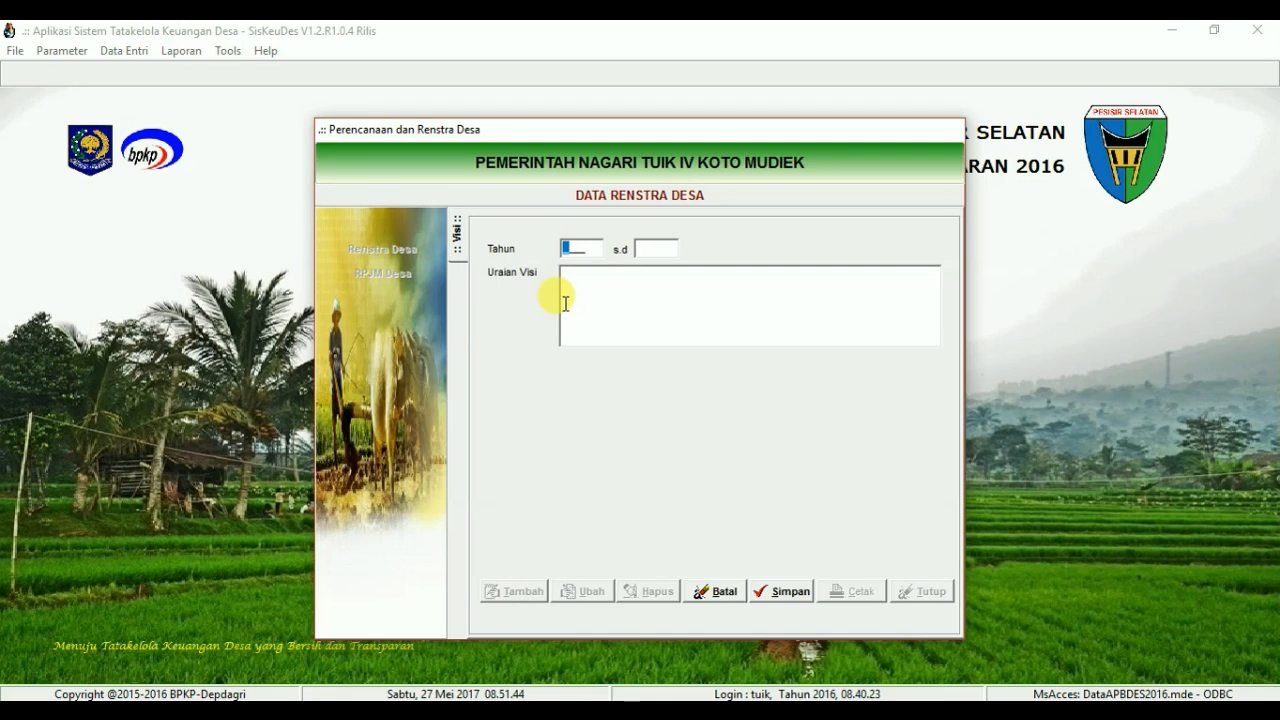
pyautogui.write('2015')
pyautogui.press('Tab')
pyautogui.write('201')
pyautogui.write('1')
# Step: Describe the vision as "Terciptanya Desa Simulasi yang makmur dan sejahtera" and save the record
pyautogui.click(565, 303)
pyautogui.write('Terci')
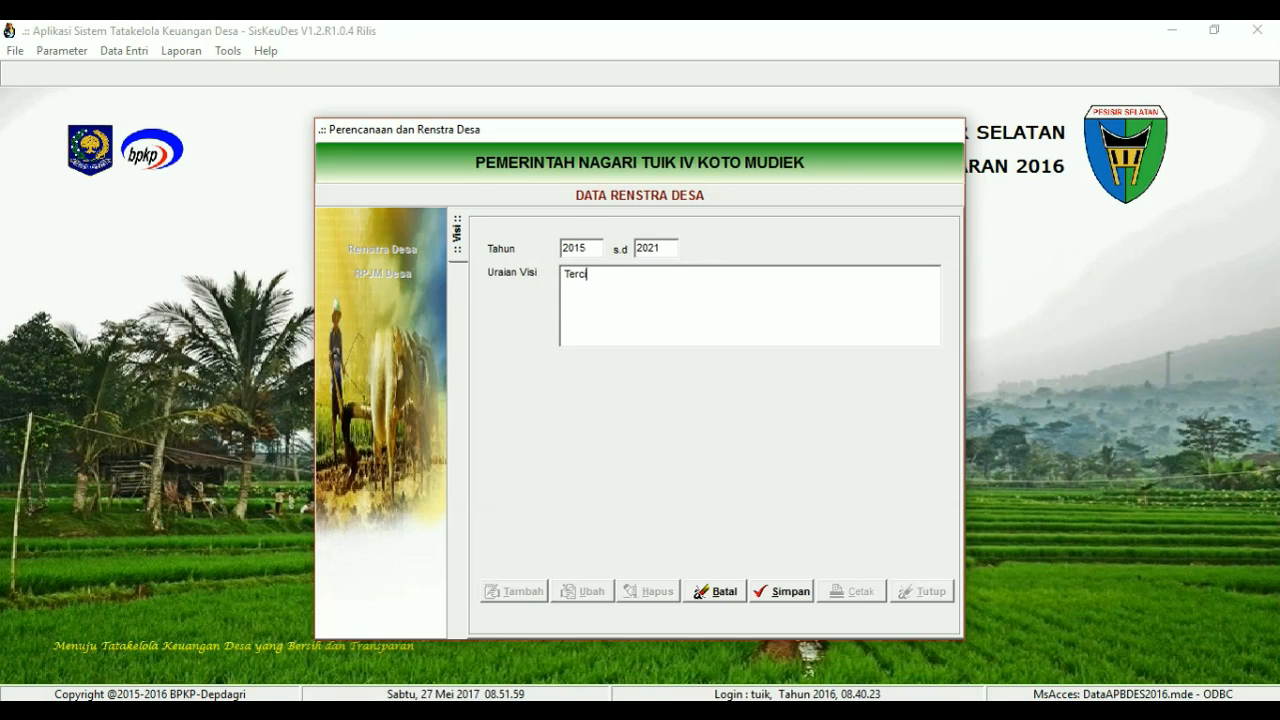
pyautogui.write('ptanya Desa Simulasi yang makmur')
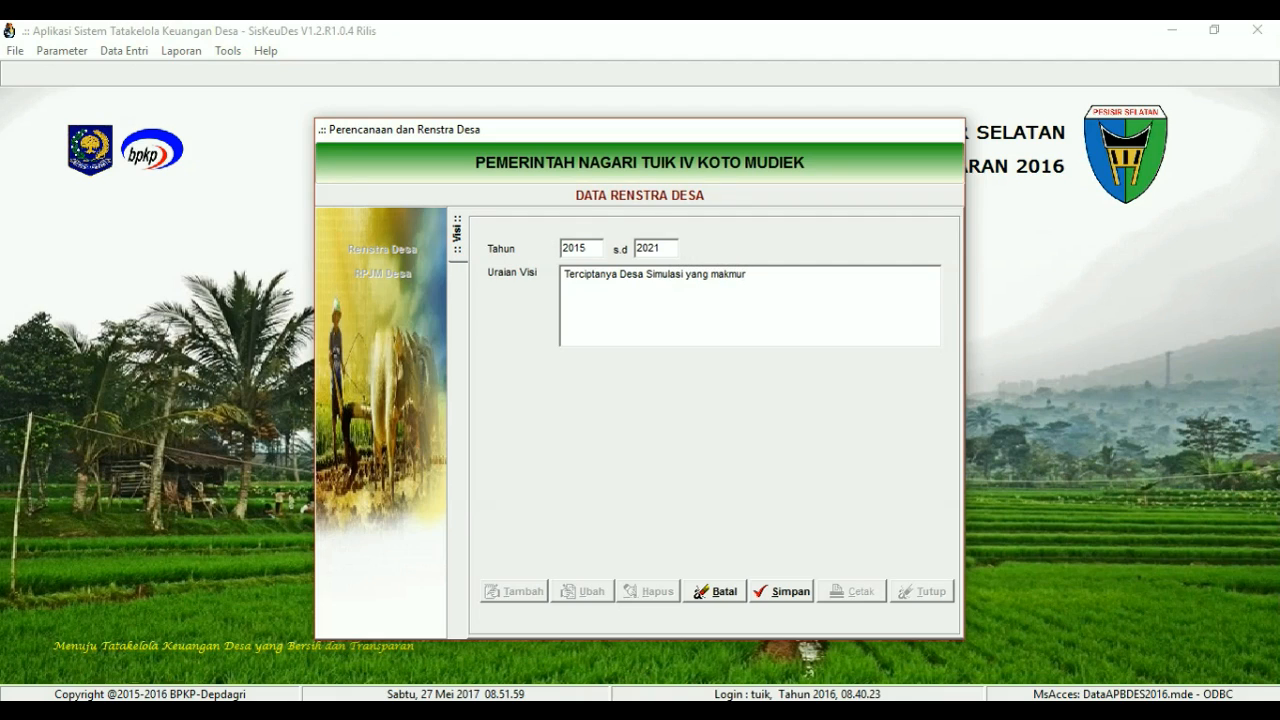
pyautogui.write(' dan sejahr')
pyautogui.write('era')
pyautogui.click(770, 592)
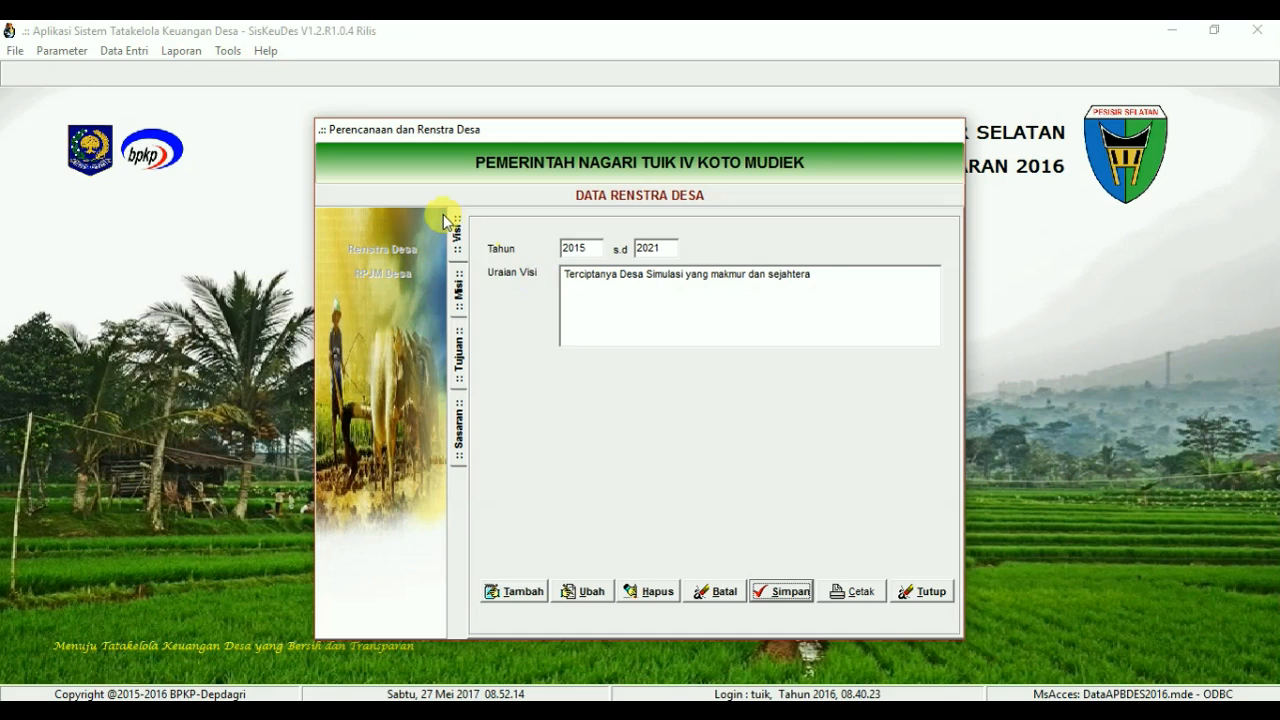
# Step: Add and save mission 01 with the description "Mewujudkan pemerintahan desa yang tertib dan berwibawa"
pyautogui.click(456, 296)
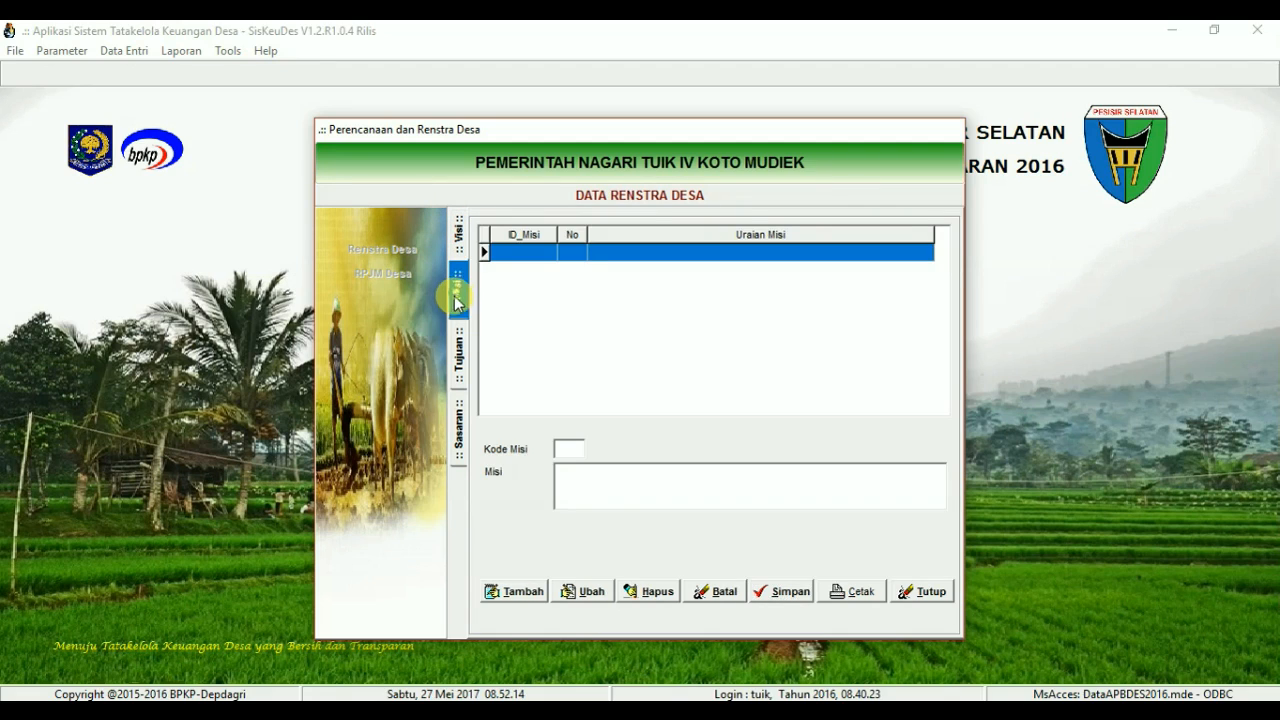
pyautogui.click(512, 591)
pyautogui.click(567, 448)
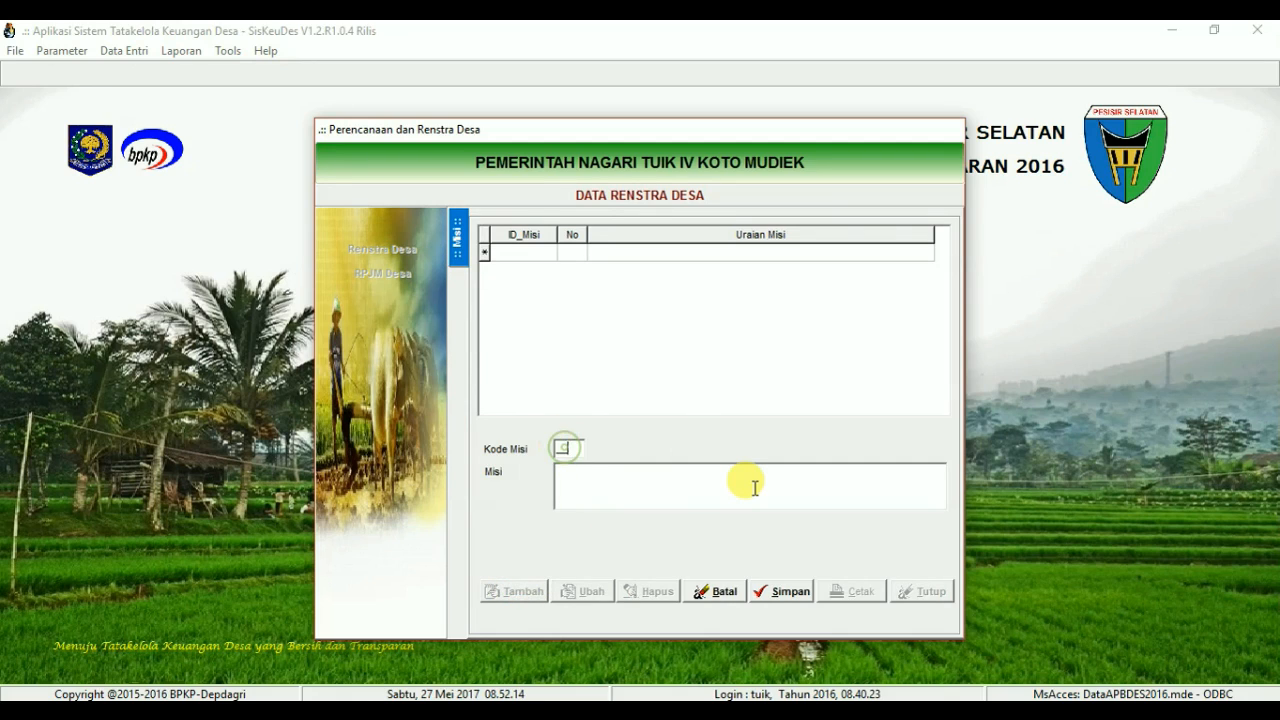
pyautogui.write('01')
pyautogui.press('Tab')
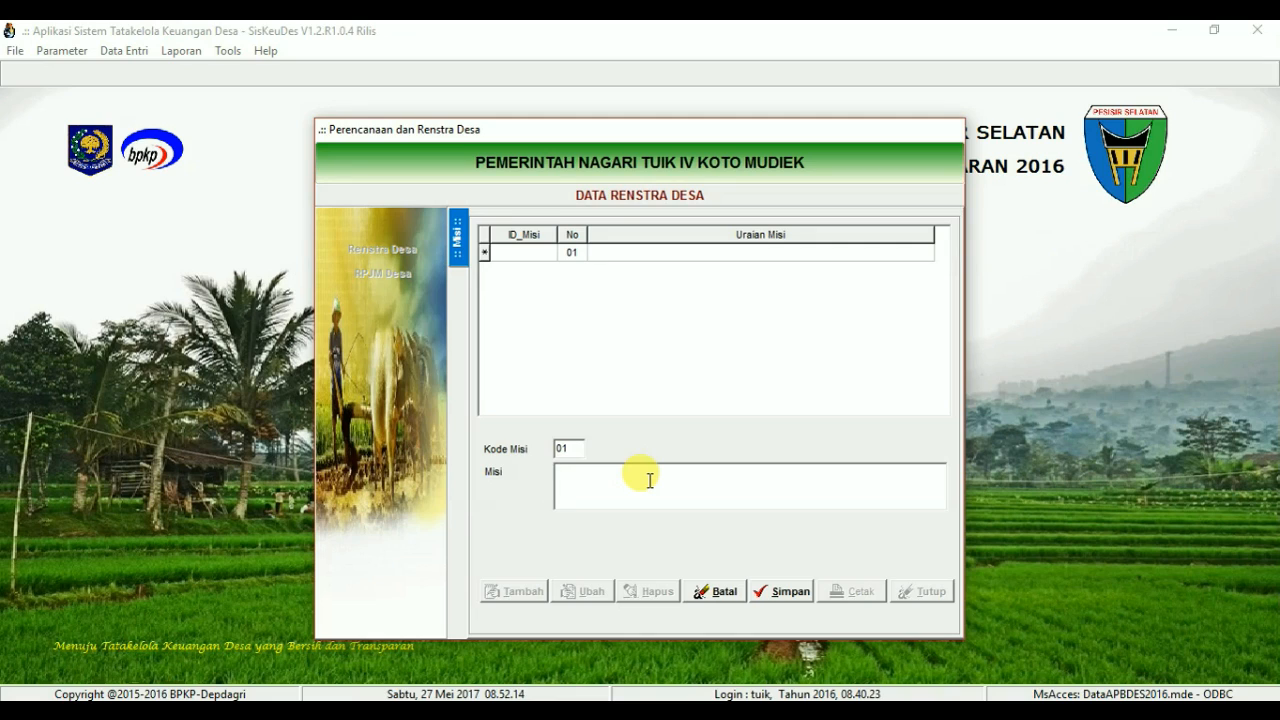
pyautogui.write('Mewujudkan pemerintahan desa ')
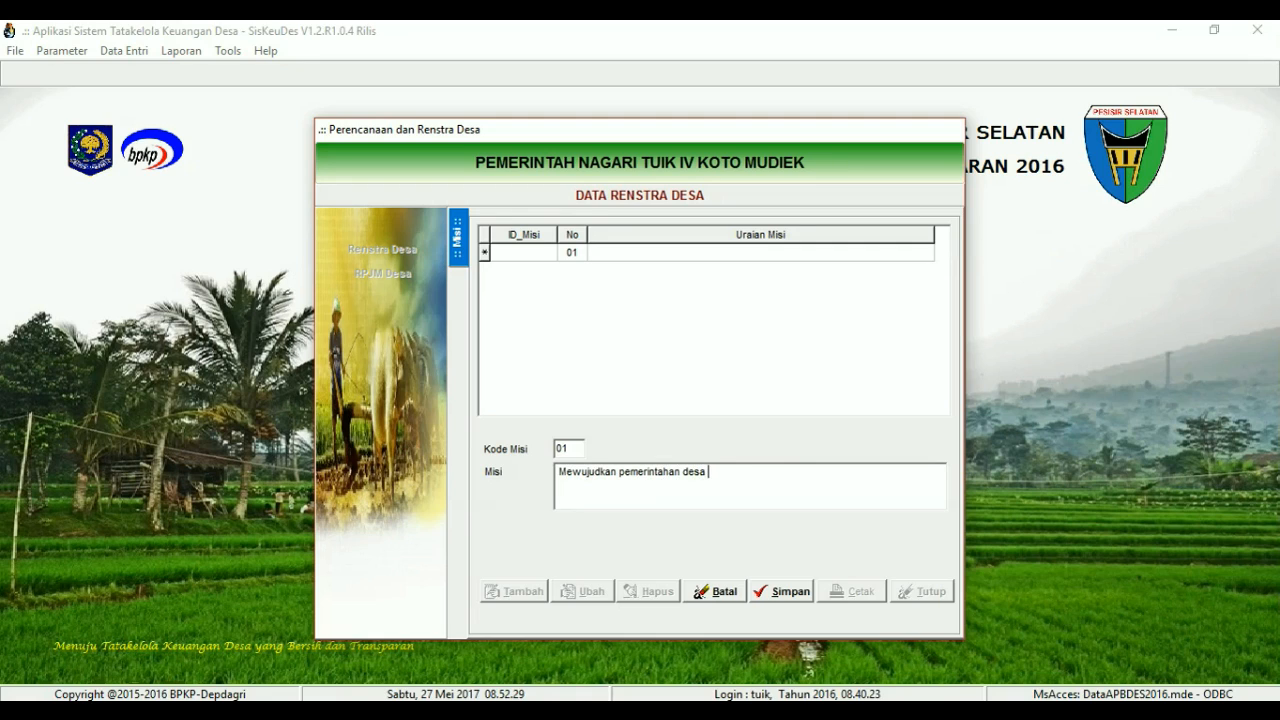
pyautogui.write('yang tertib dan berwibawa')
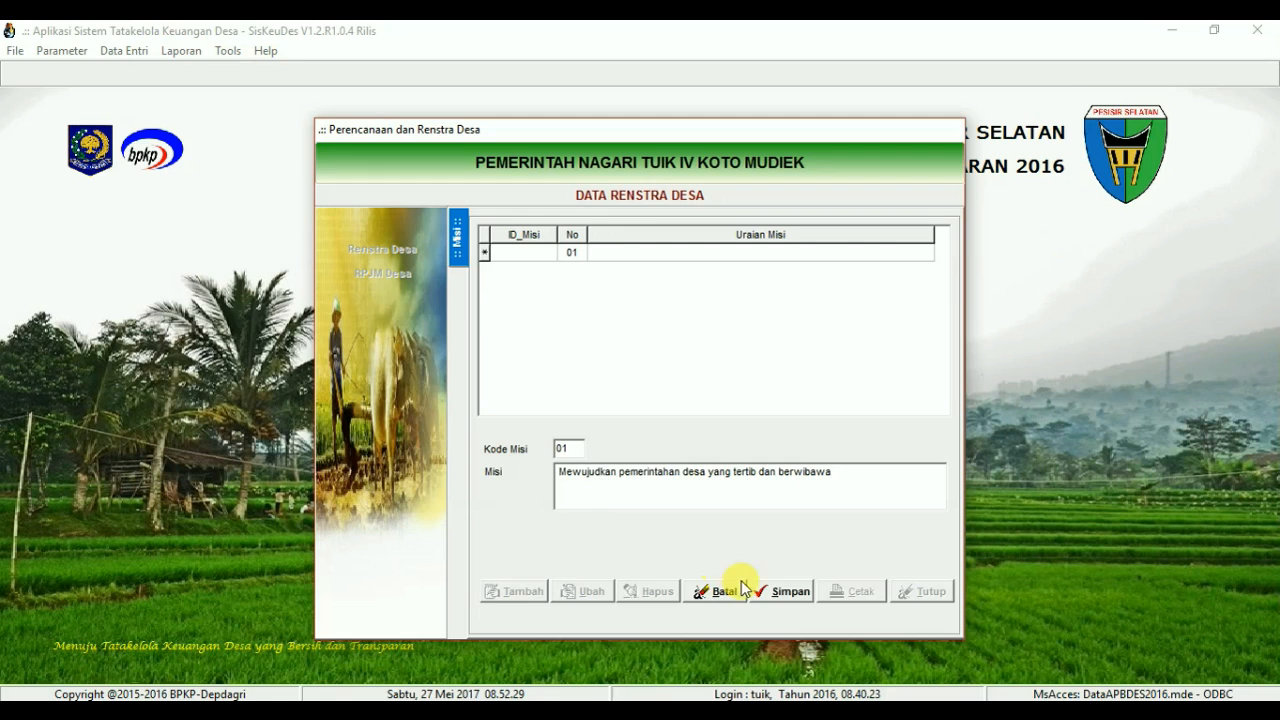
pyautogui.click(786, 591)
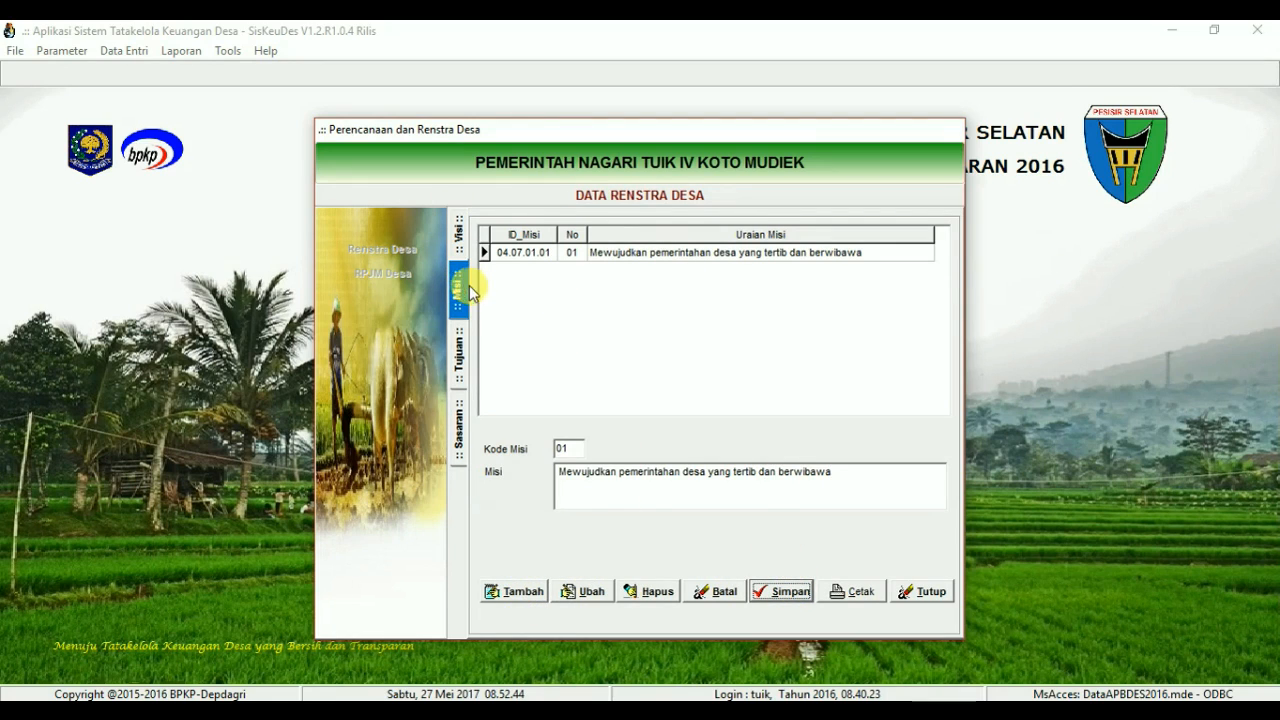
# Step: Add and save mission 02 with the description "Mewujudkan Sarana dan Prasarana Desa yang memadai"
pyautogui.click(517, 591)
pyautogui.click(567, 449)
pyautogui.write('02')
pyautogui.click(676, 474)
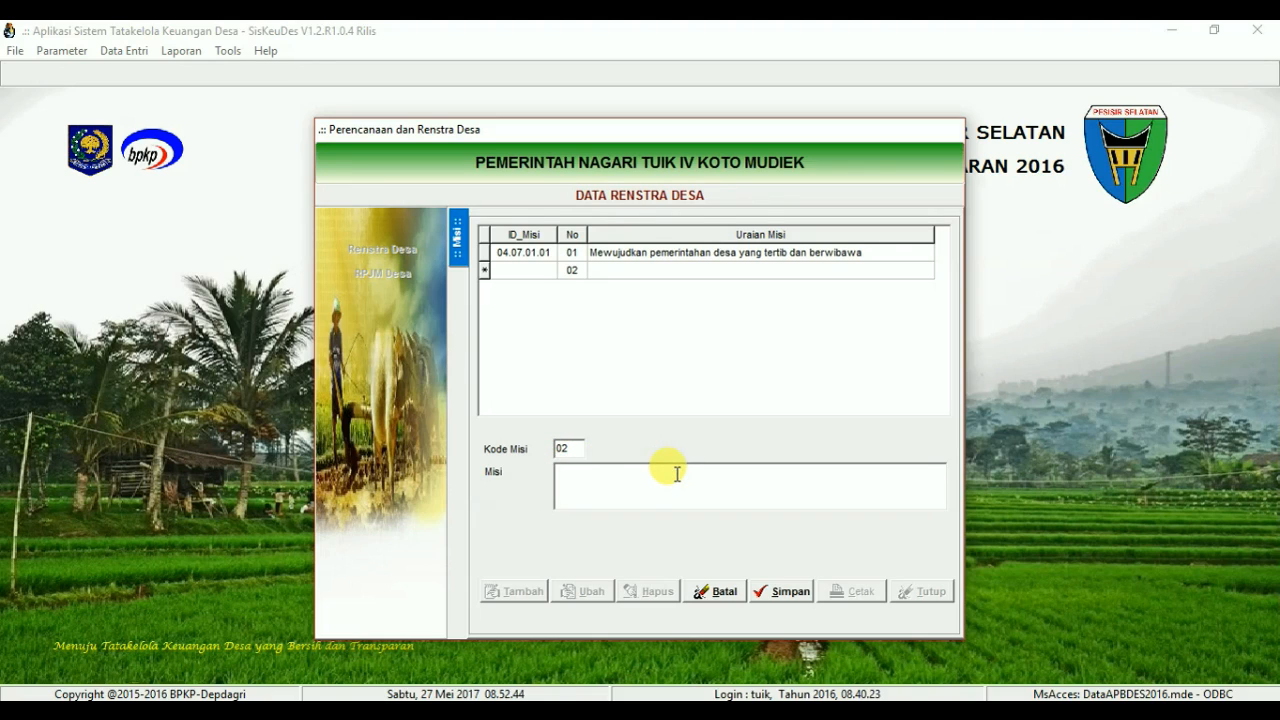
pyautogui.write('Mewujud')
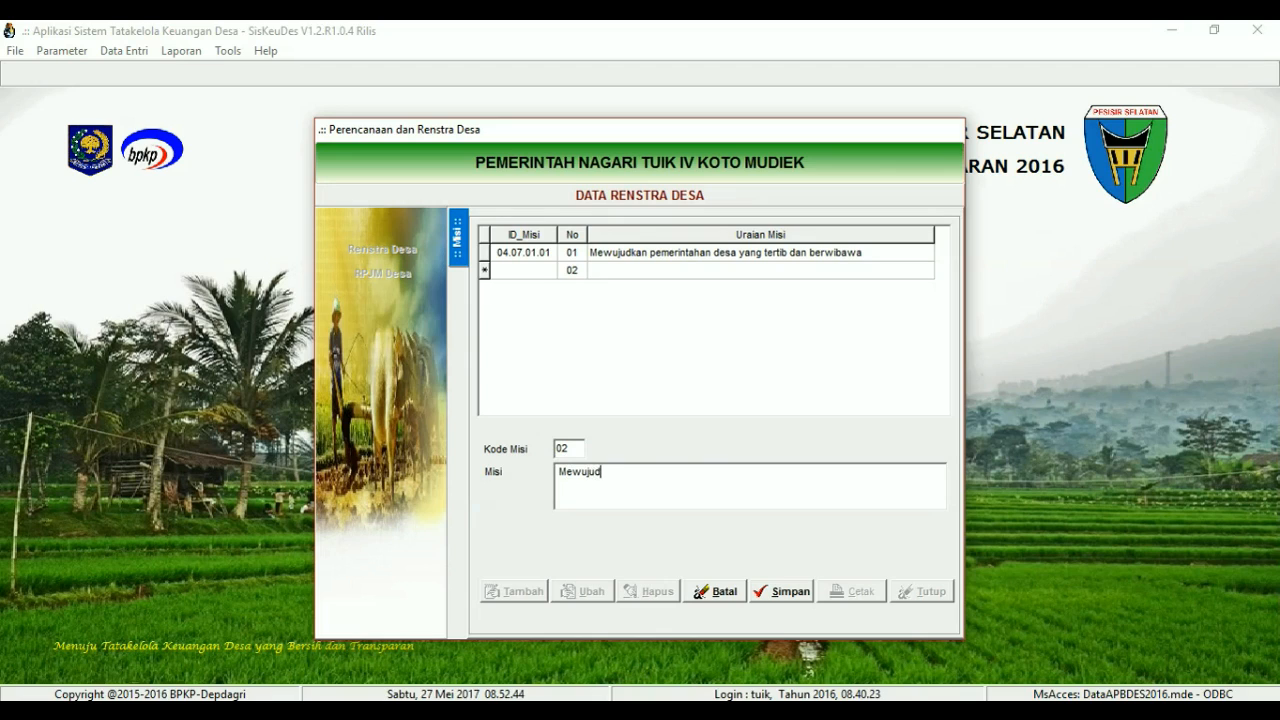
pyautogui.write('kan Sarana dan Prasarana')
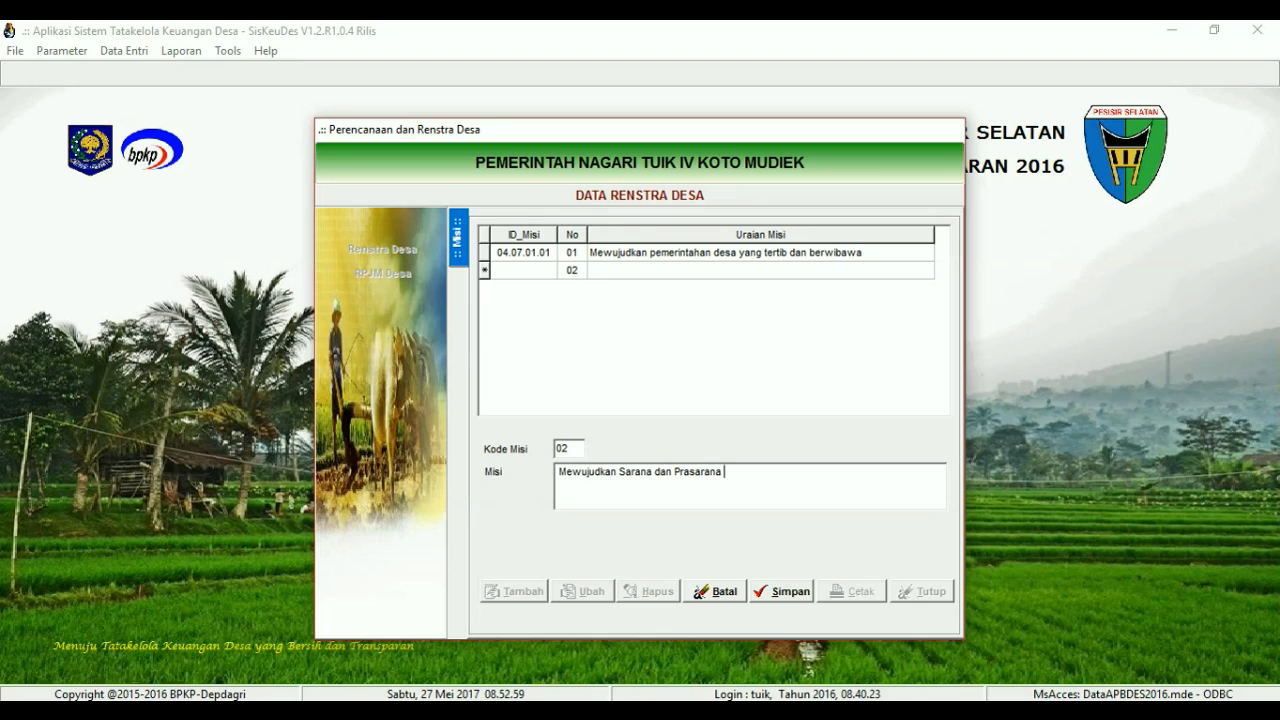
pyautogui.write(' Desa yang memadai')
pyautogui.click(780, 591)
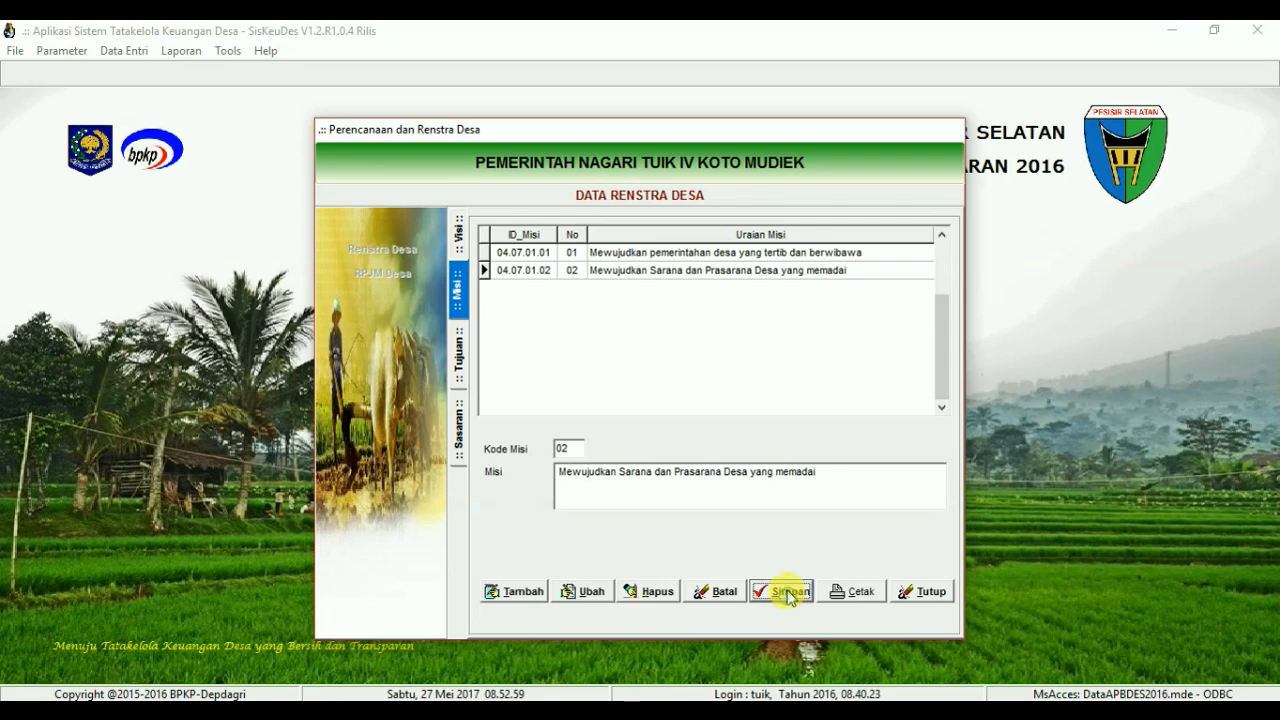
# Step: Create a new mission record with the mission code 03
pyautogui.click(514, 591)
pyautogui.click(560, 447)
pyautogui.write('02')
pyautogui.hotkey('shift', 'Home')
pyautogui.write('03')
pyautogui.click(616, 476)
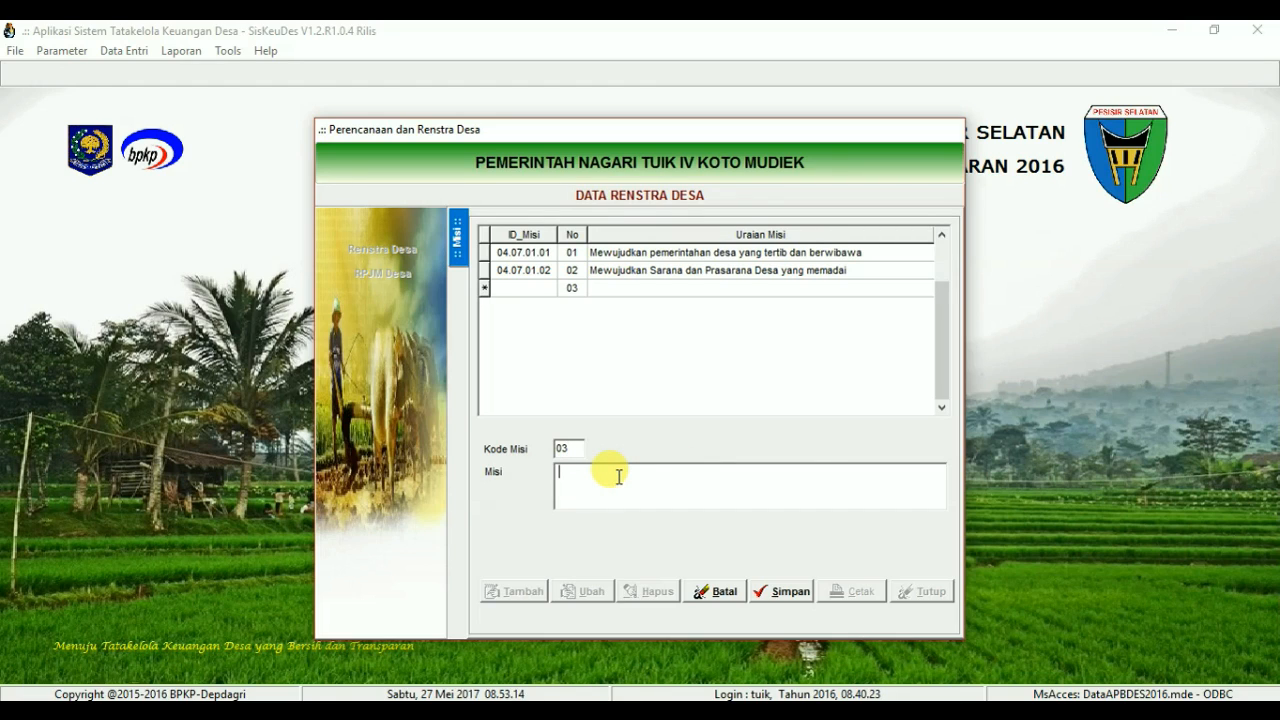
pyautogui.write('Terwujudnya sarana sanitasi')
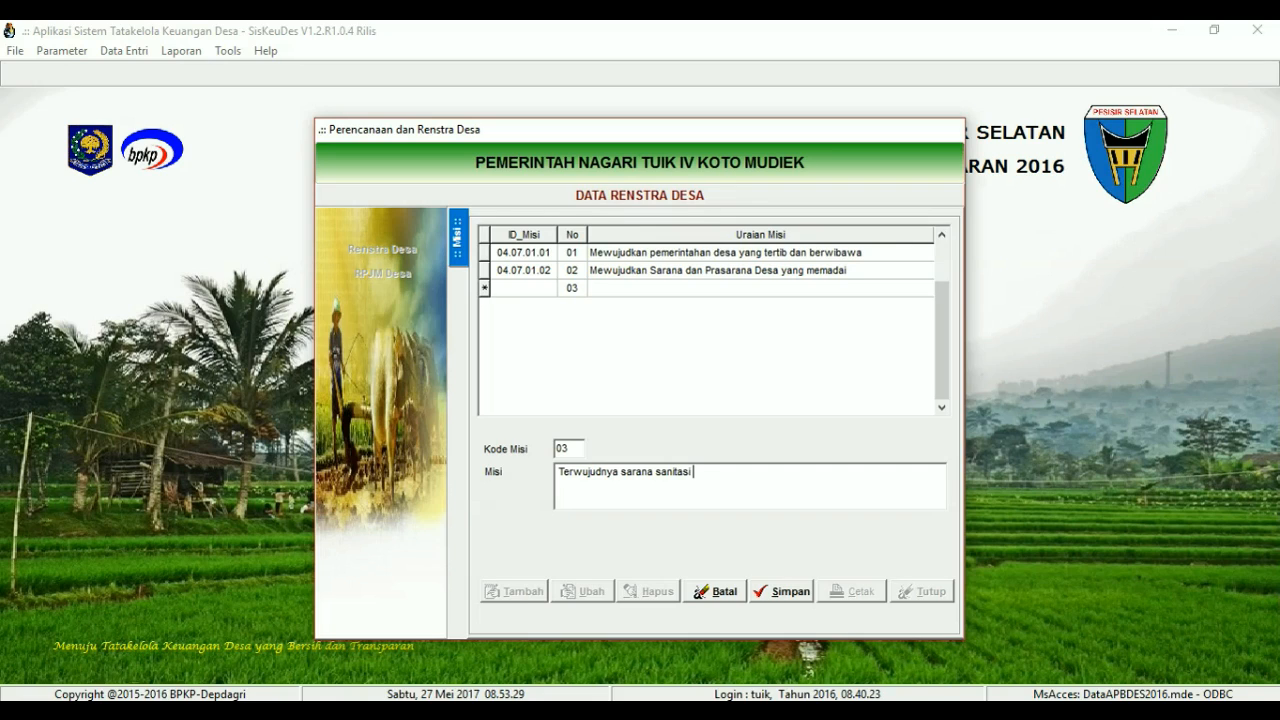
pyautogui.press('BackSpace')
pyautogui.press('BackSpace')
pyautogui.press('BackSpace')
pyautogui.press('BackSpace')
pyautogui.press('BackSpace')
pyautogui.press('BackSpace')
pyautogui.press('BackSpace')
pyautogui.press('BackSpace')
pyautogui.press('BackSpace')
pyautogui.press('BackSpace')
pyautogui.press('BackSpace')
pyautogui.press('BackSpace')
pyautogui.press('BackSpace')
pyautogui.press('BackSpace')
pyautogui.press('BackSpace')
pyautogui.press('BackSpace')
pyautogui.press('BackSpace')
pyautogui.press('BackSpace')
pyautogui.press('BackSpace')
pyautogui.press('BackSpace')
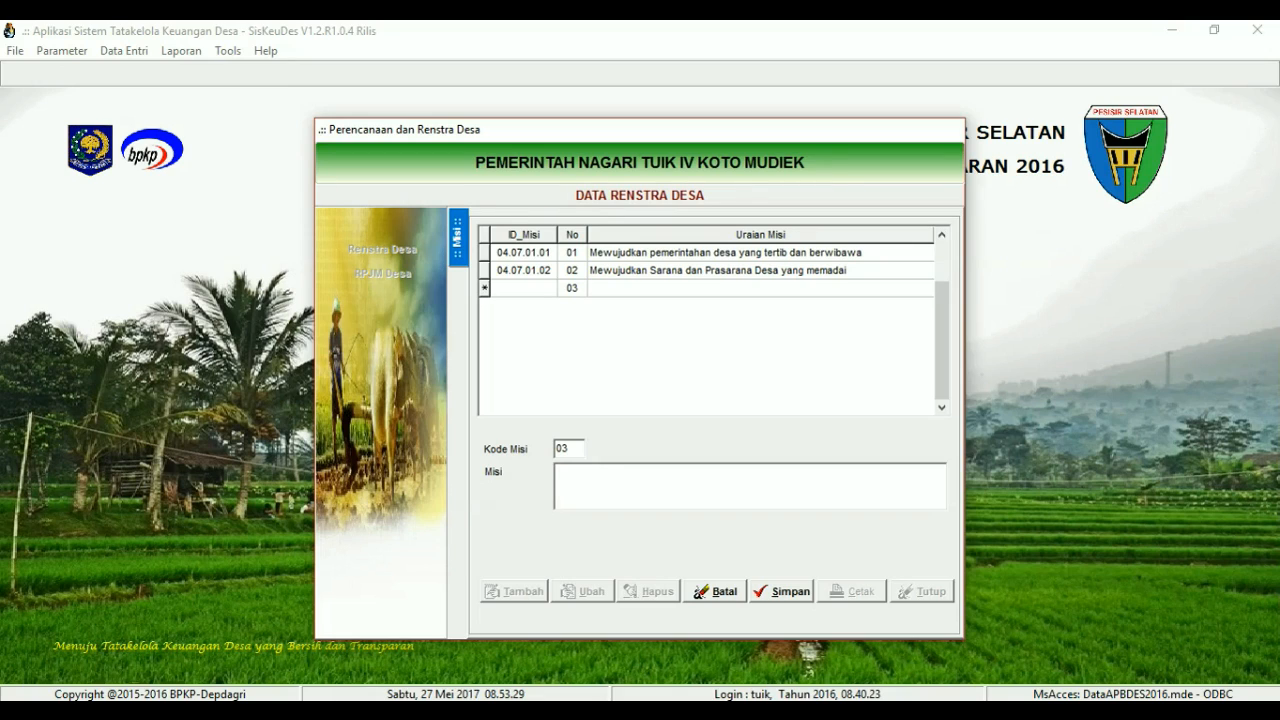
# Step: Describe mission 03 as "Mewujudkan Perekonomian dan kesejahteraan warga desa" and save the record
pyautogui.write('Mewujudkan Perekonomian ')
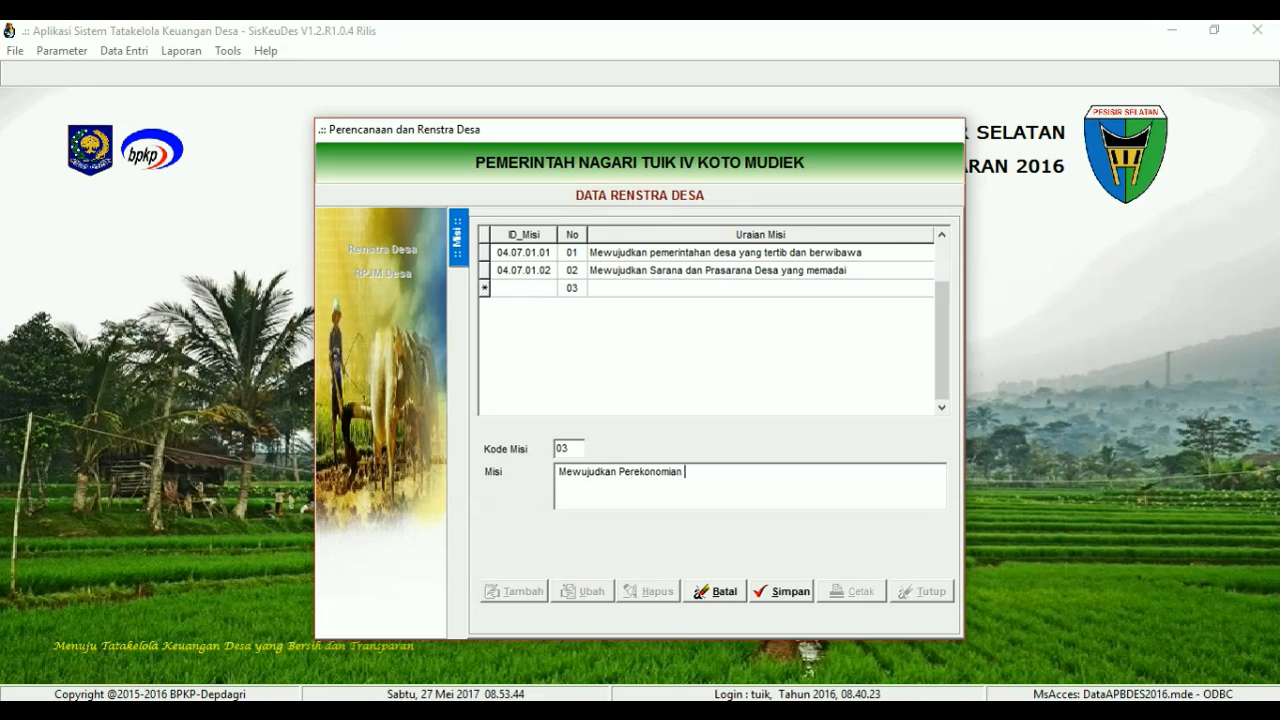
pyautogui.write('dan kesejahteraan warga desa')
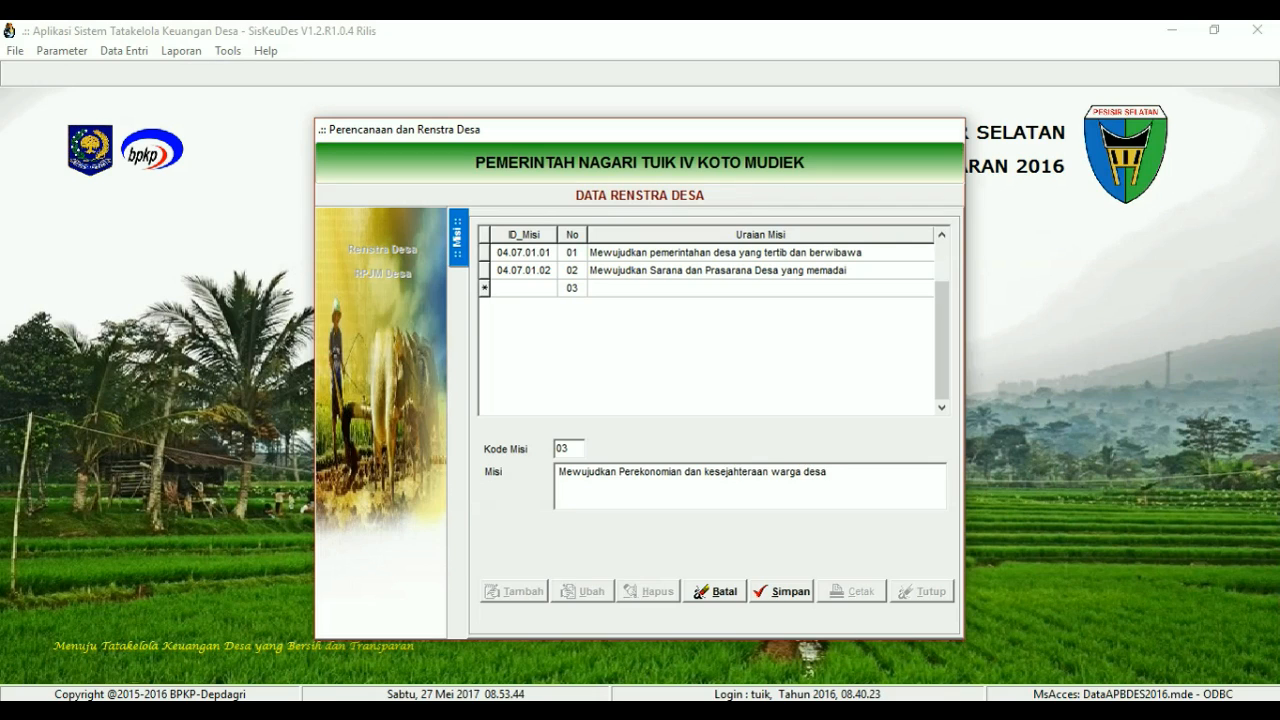
pyautogui.click(786, 592)
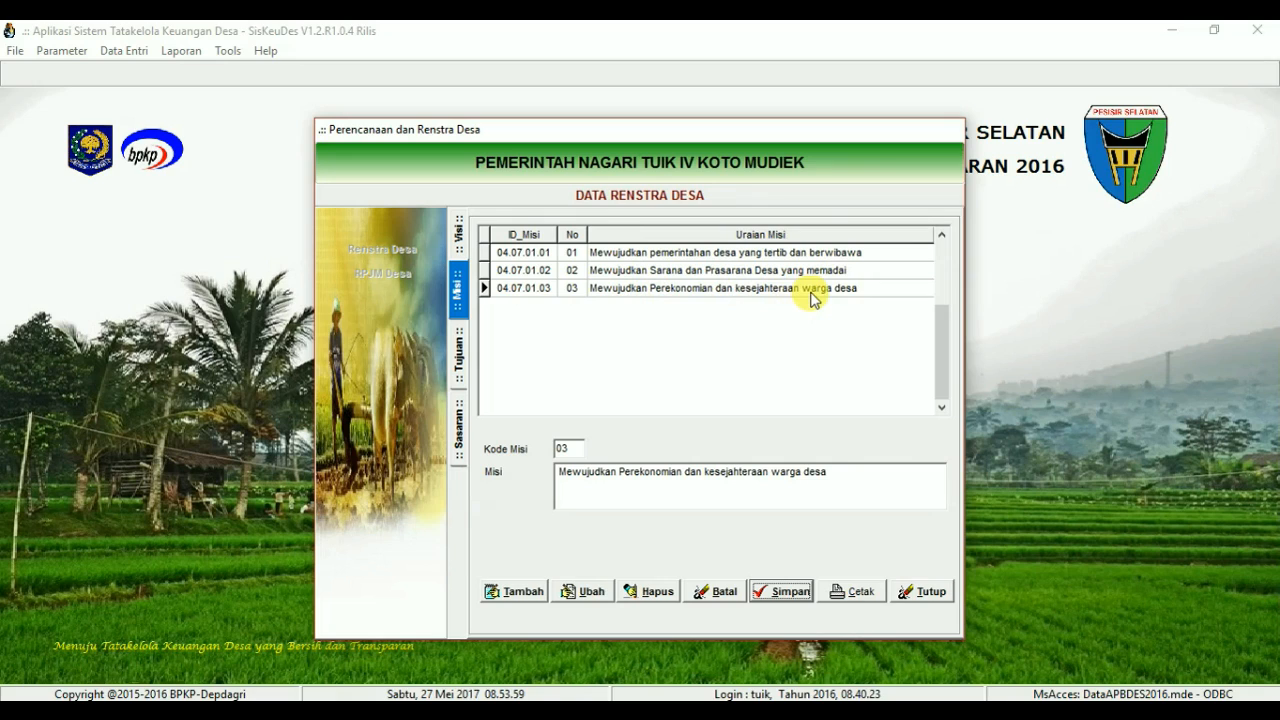
# Step: Under mission 01, add and save goal (Tujuan) 01 with the description "Terwujudnya kegiatan pemerintahan desa yang tertib dan lancar"
pyautogui.click(640, 252)
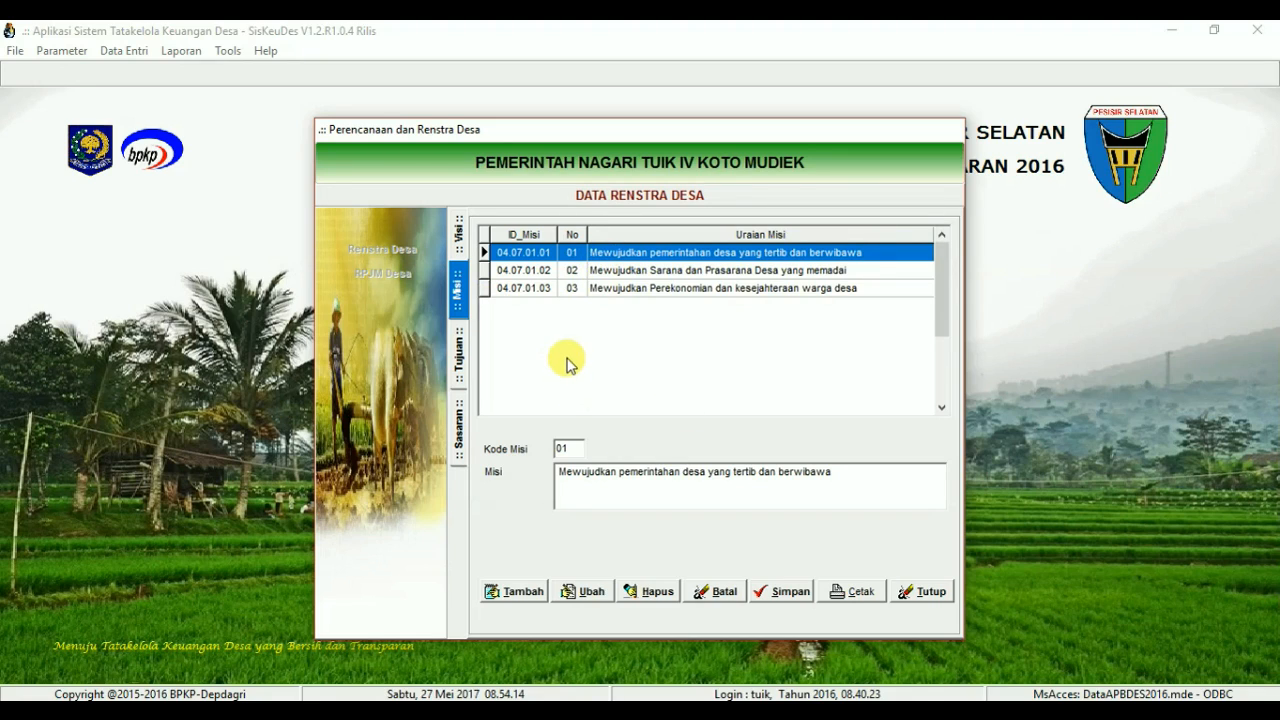
pyautogui.doubleClick(641, 254)
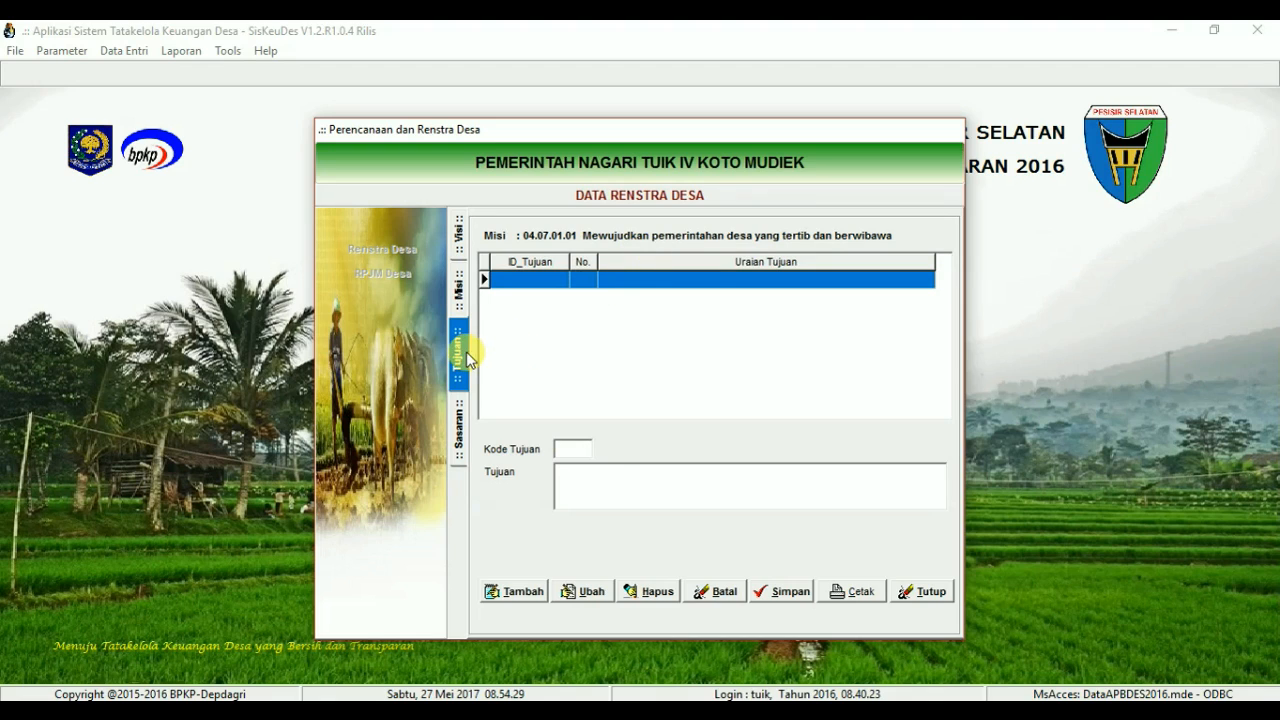
pyautogui.click(459, 292)
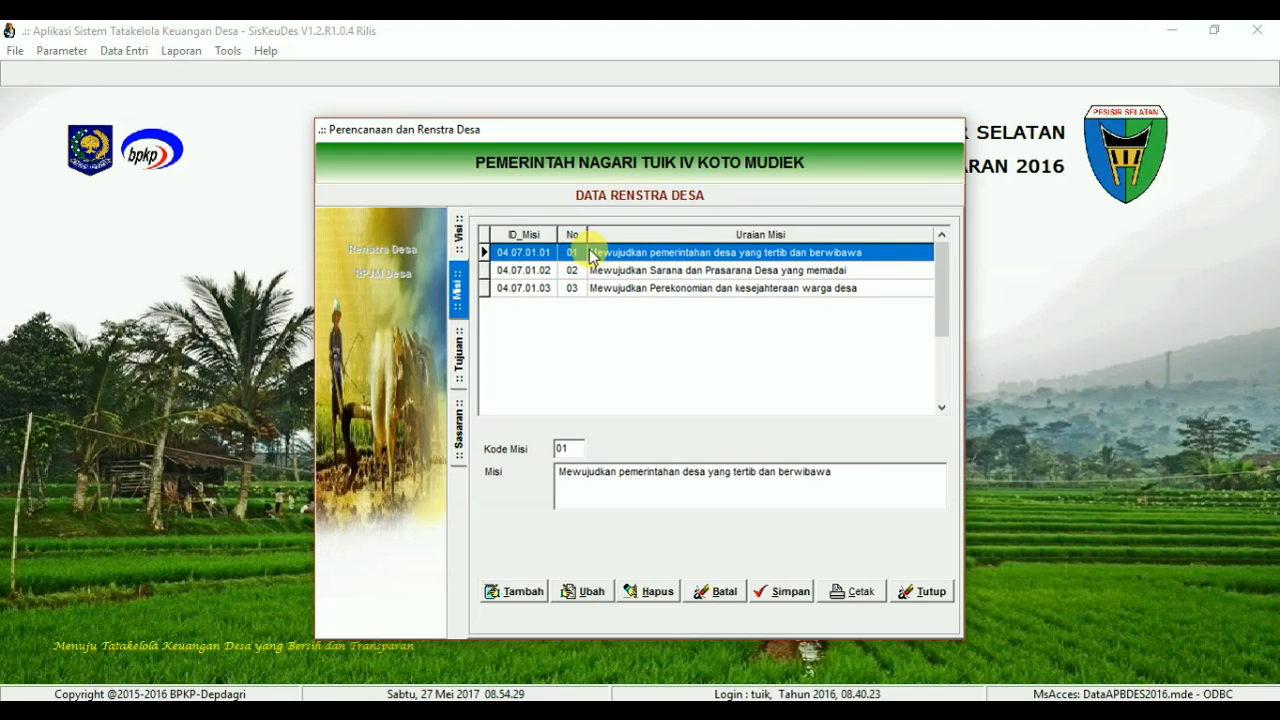
pyautogui.click(459, 355)
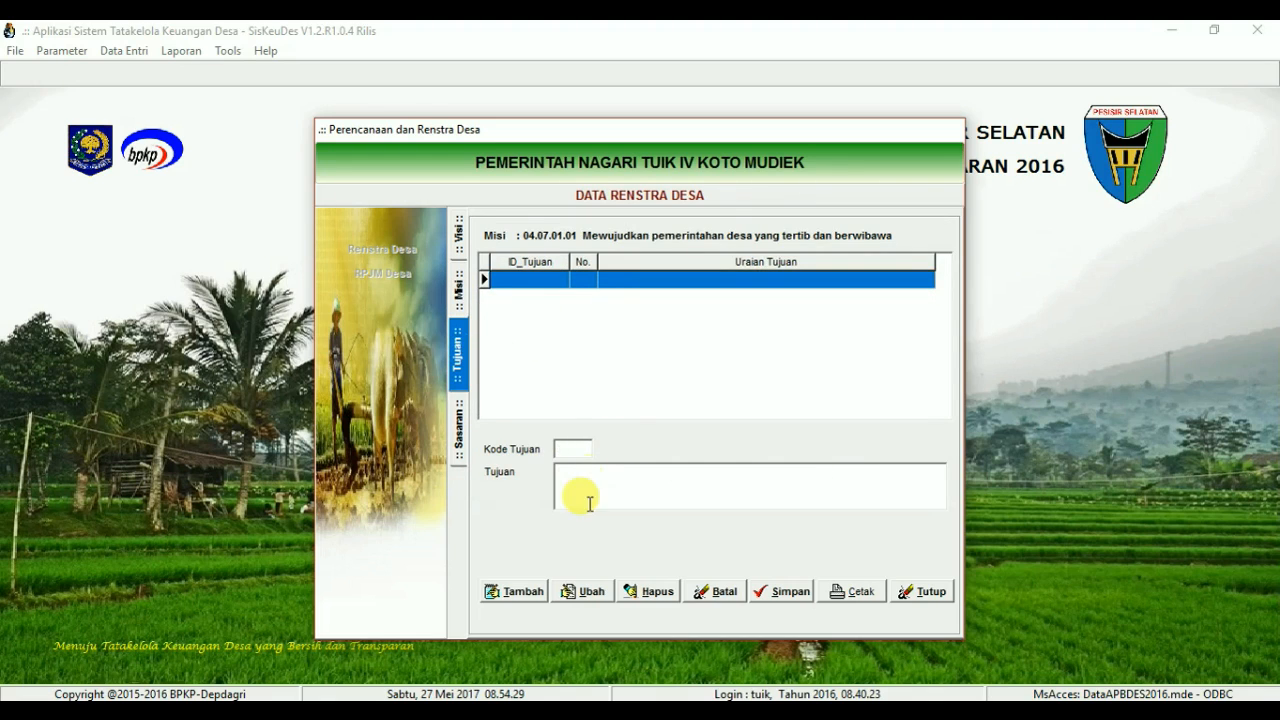
pyautogui.click(521, 592)
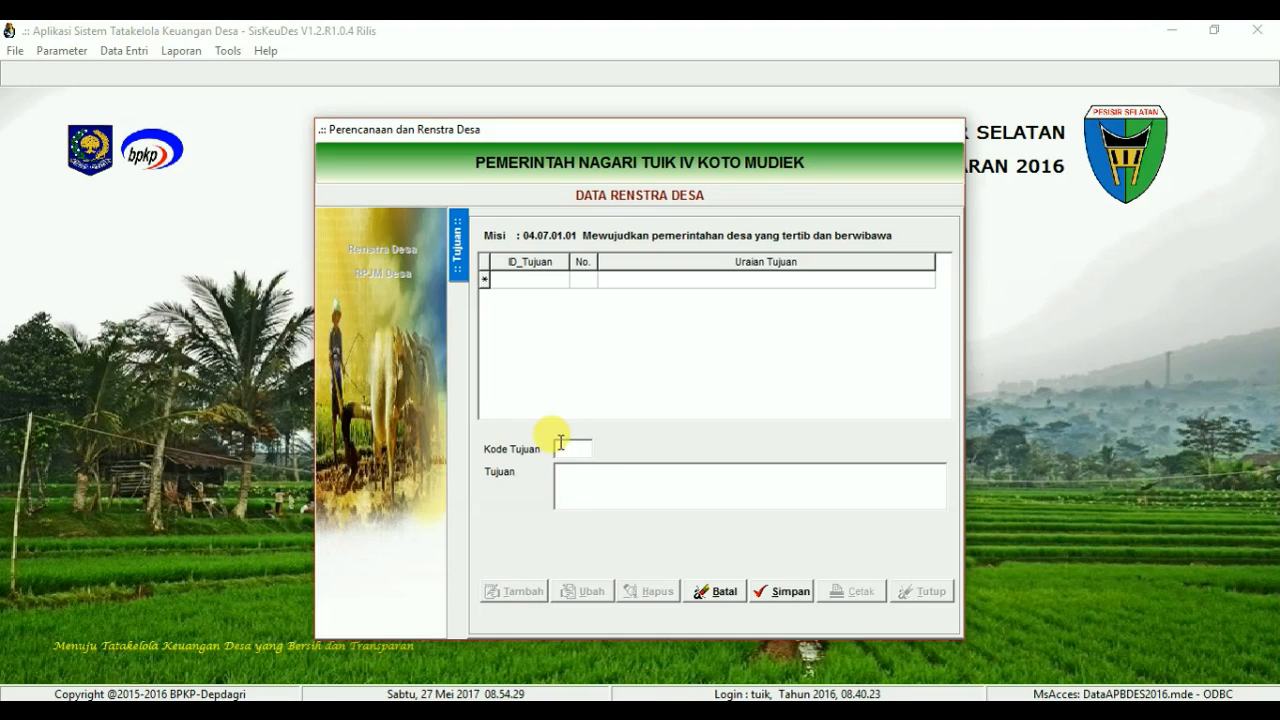
pyautogui.write('01')
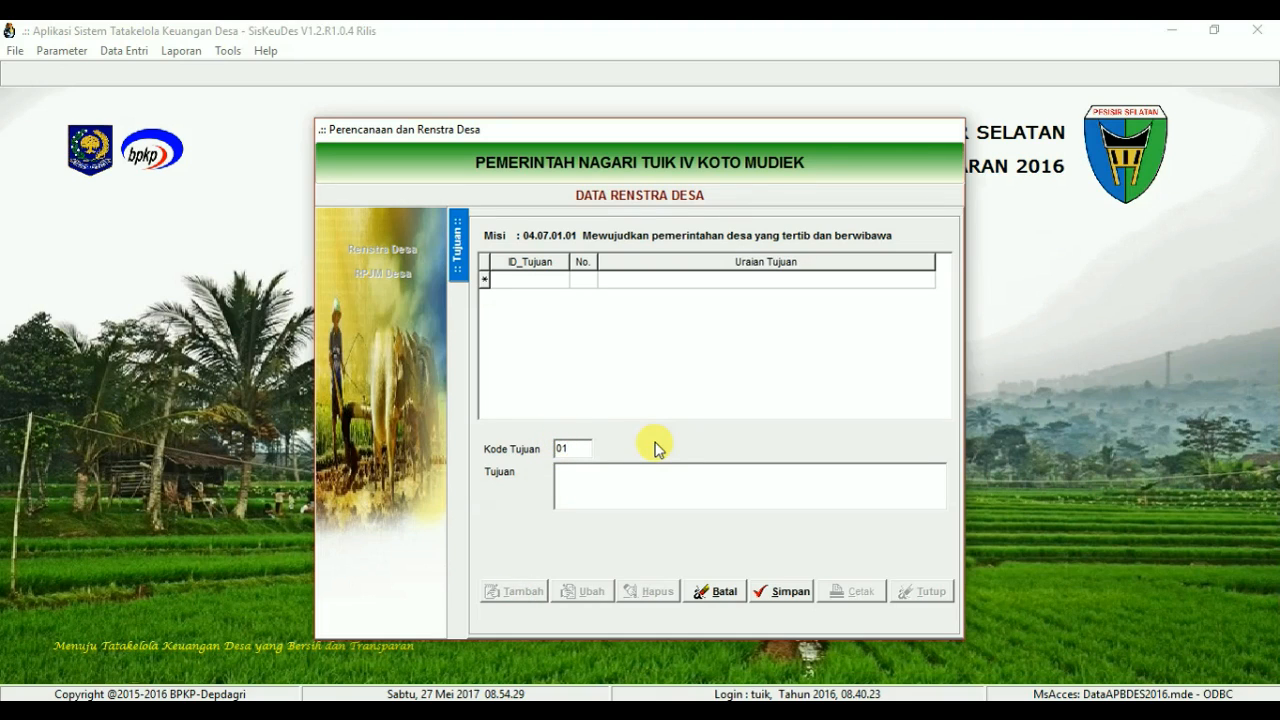
pyautogui.click(634, 486)
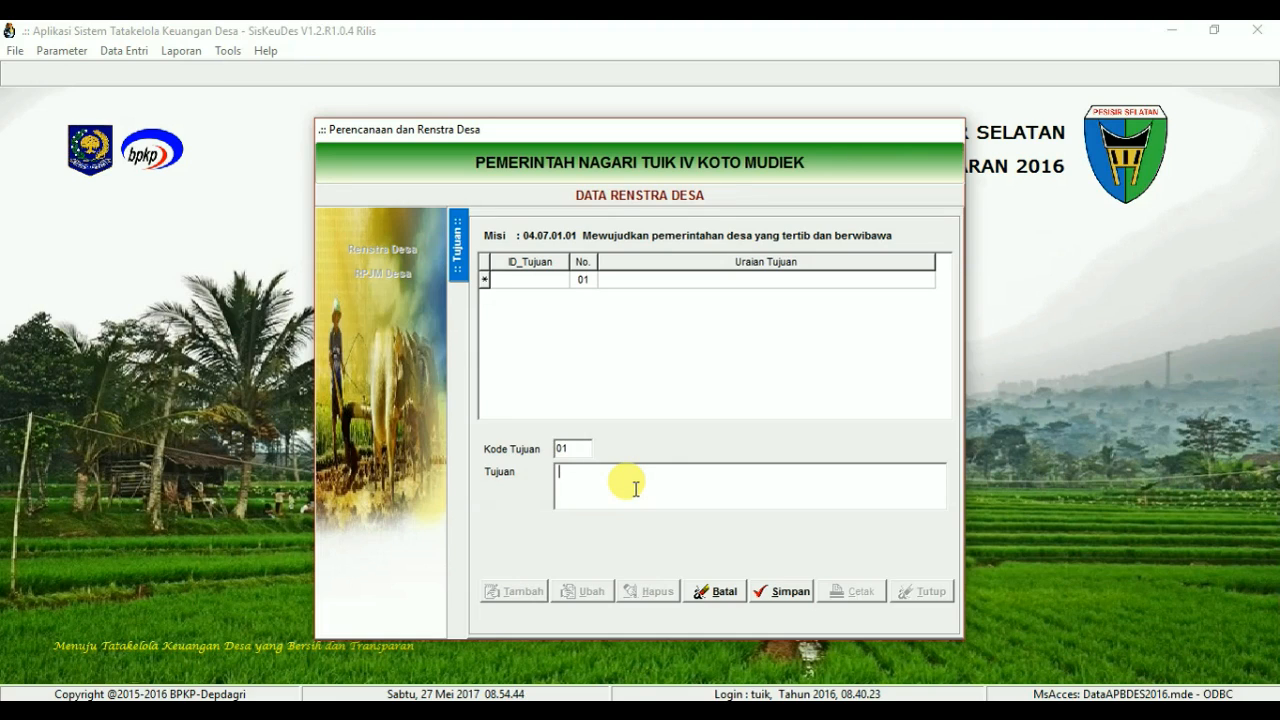
pyautogui.write('T')
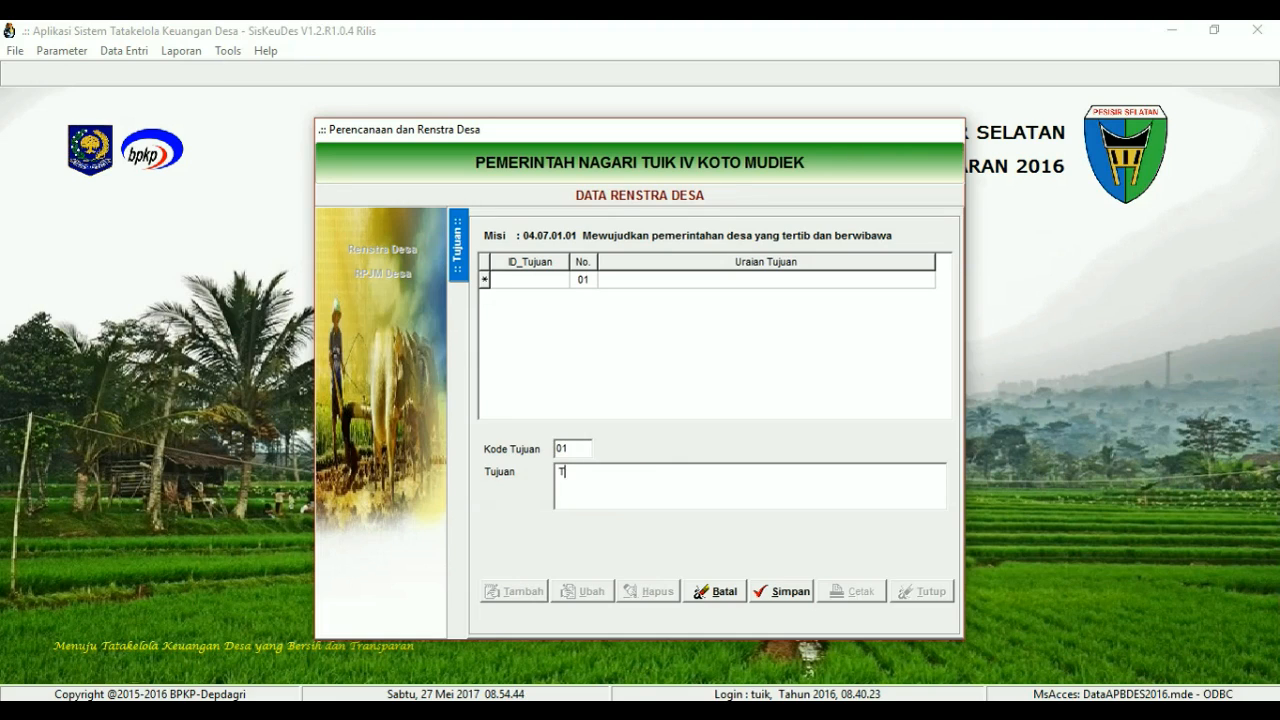
pyautogui.write('erwujudnya kegiatan peme')
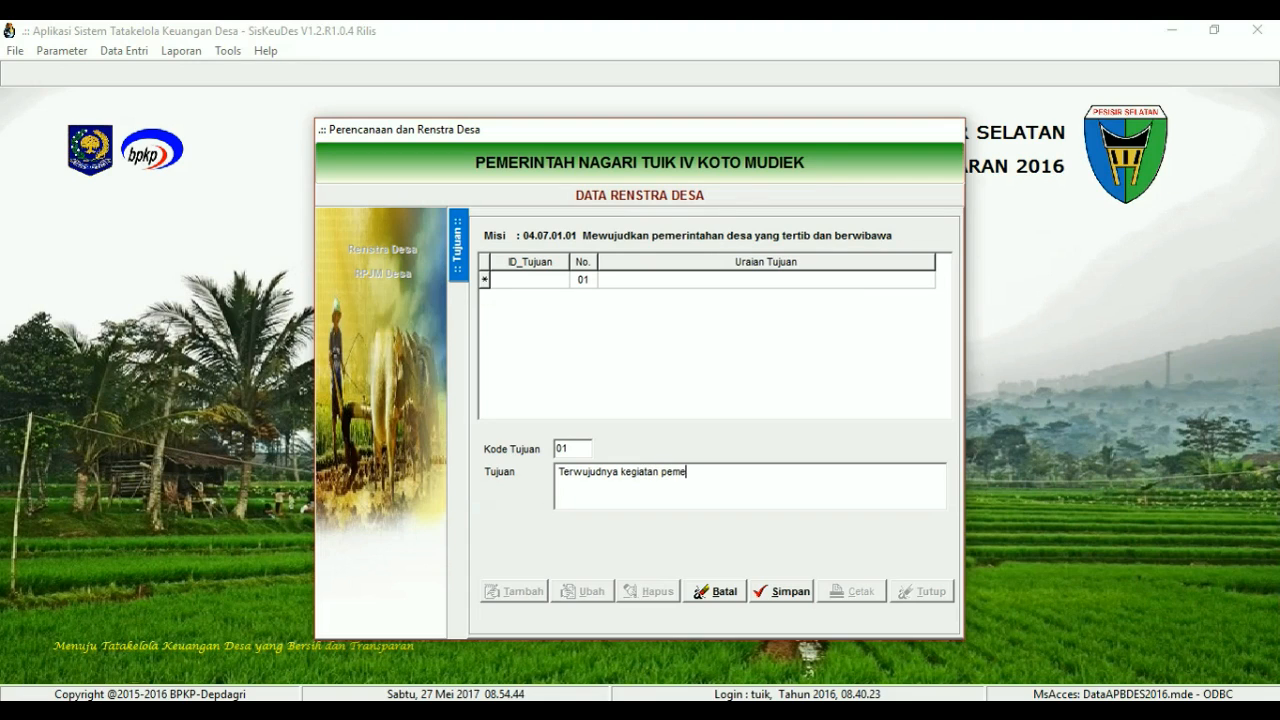
pyautogui.write('rintahan desa yang tertib dan lancar')
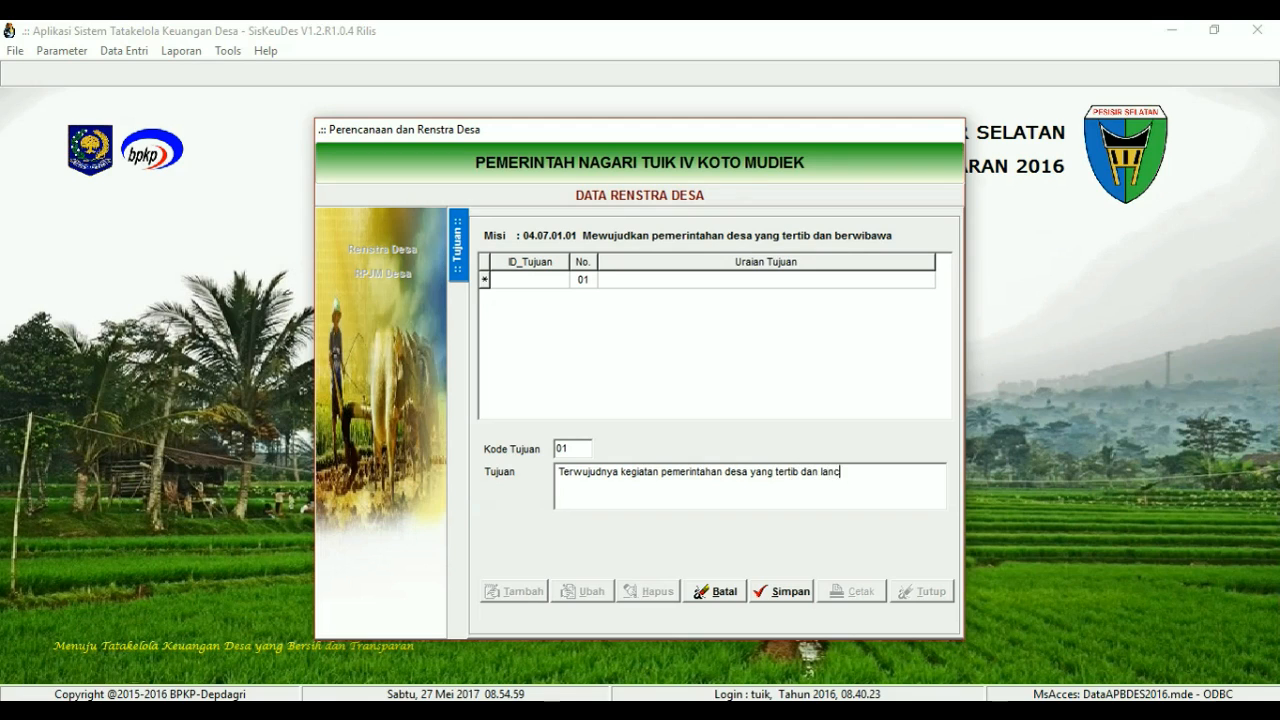
pyautogui.click(785, 593)
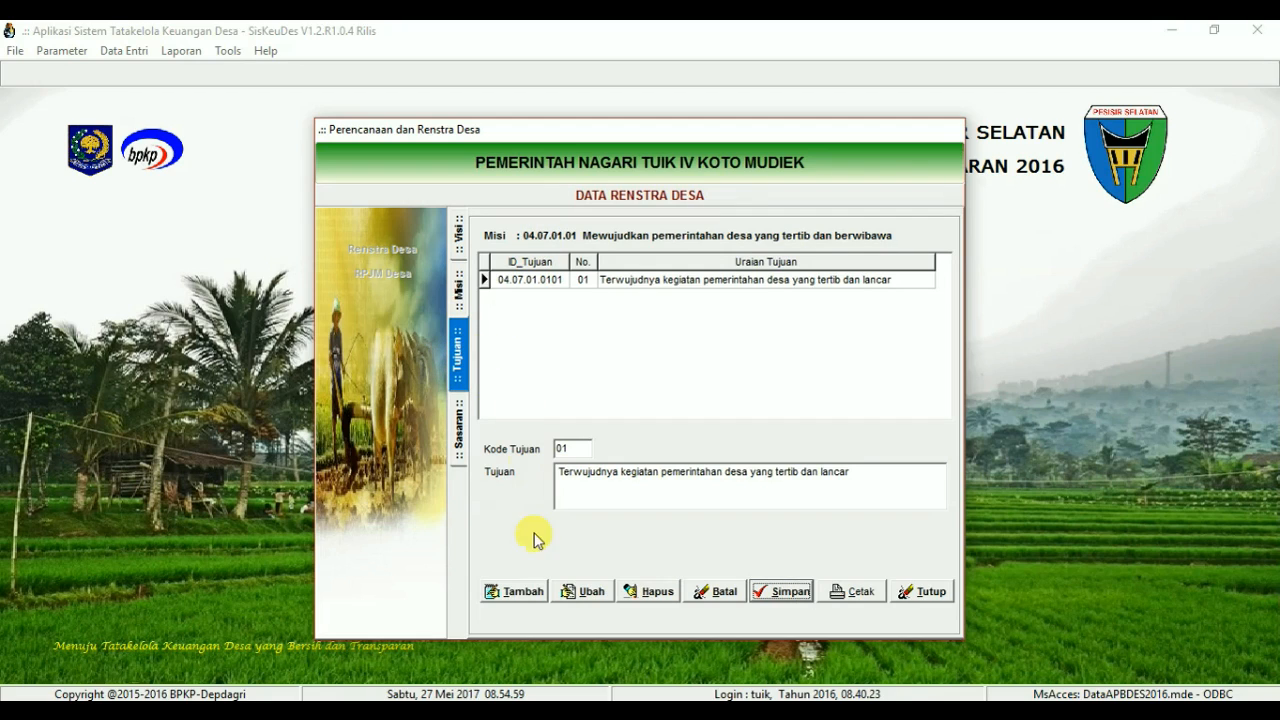
# Step: Add and save goal 02 for mission 01 with the description "Terwujudnya Tata Perencanaan Desa yang baik"
pyautogui.click(515, 593)
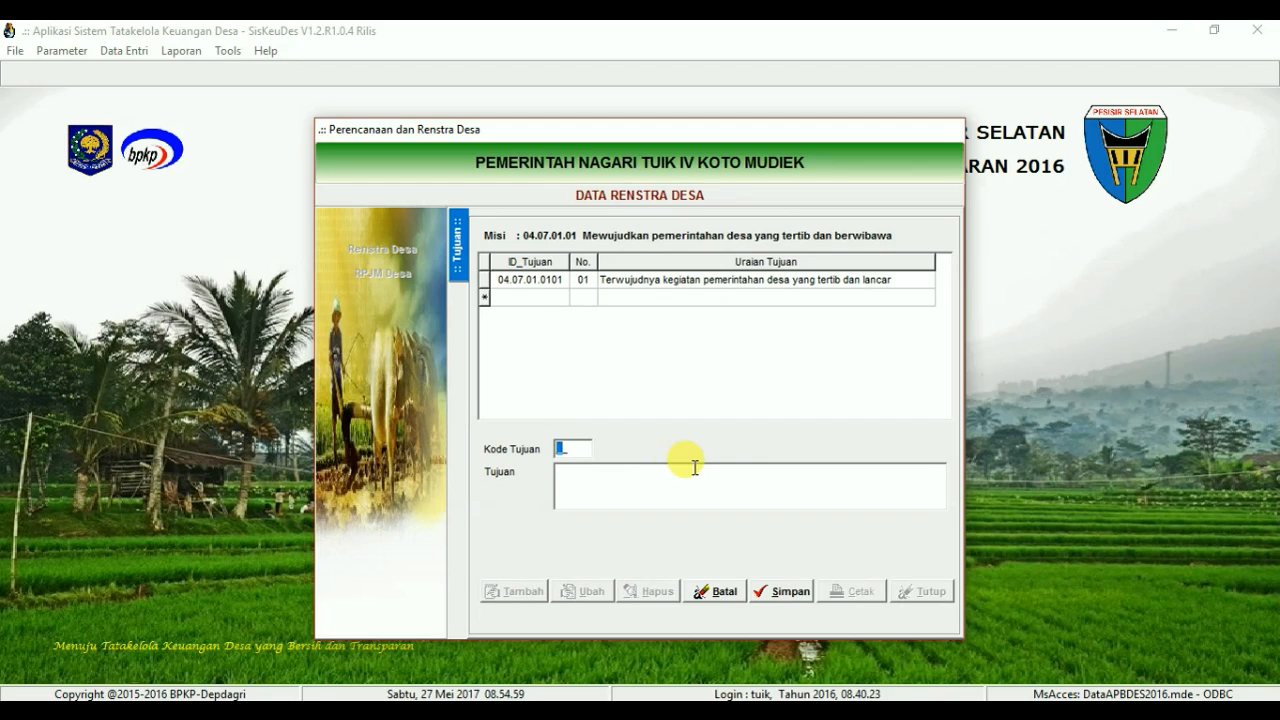
pyautogui.click(651, 495)
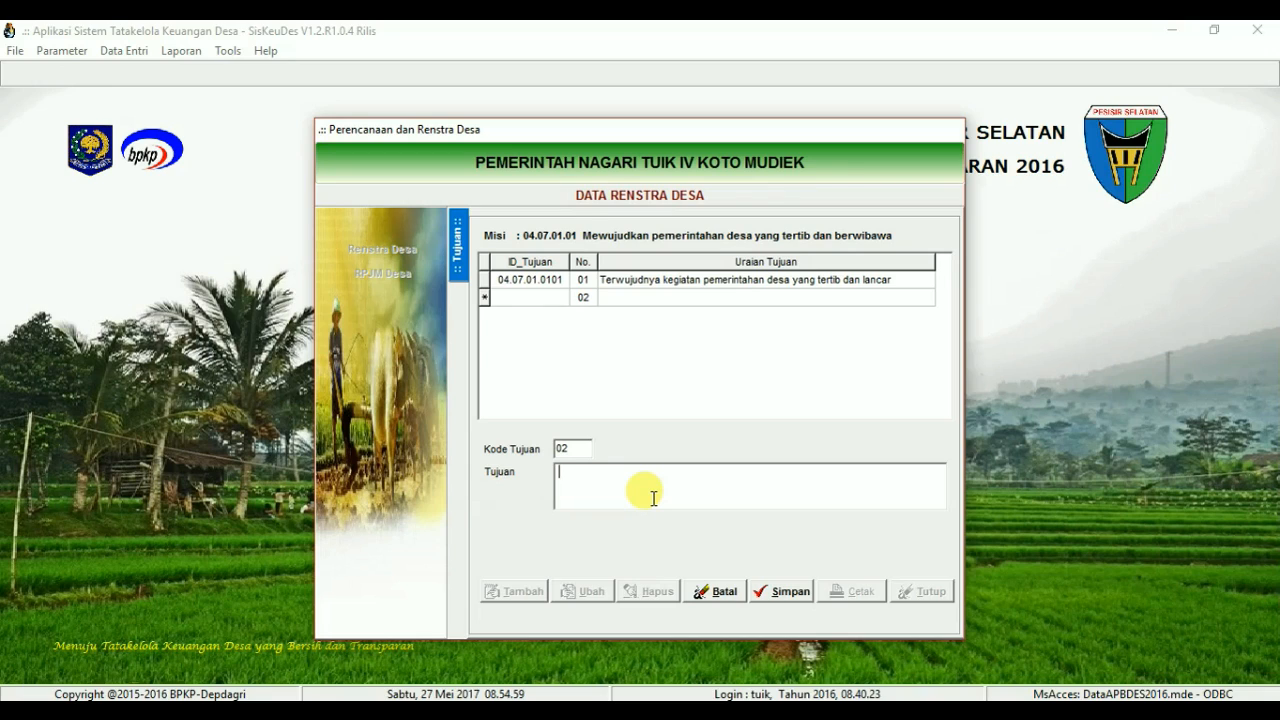
pyautogui.write('Terw')
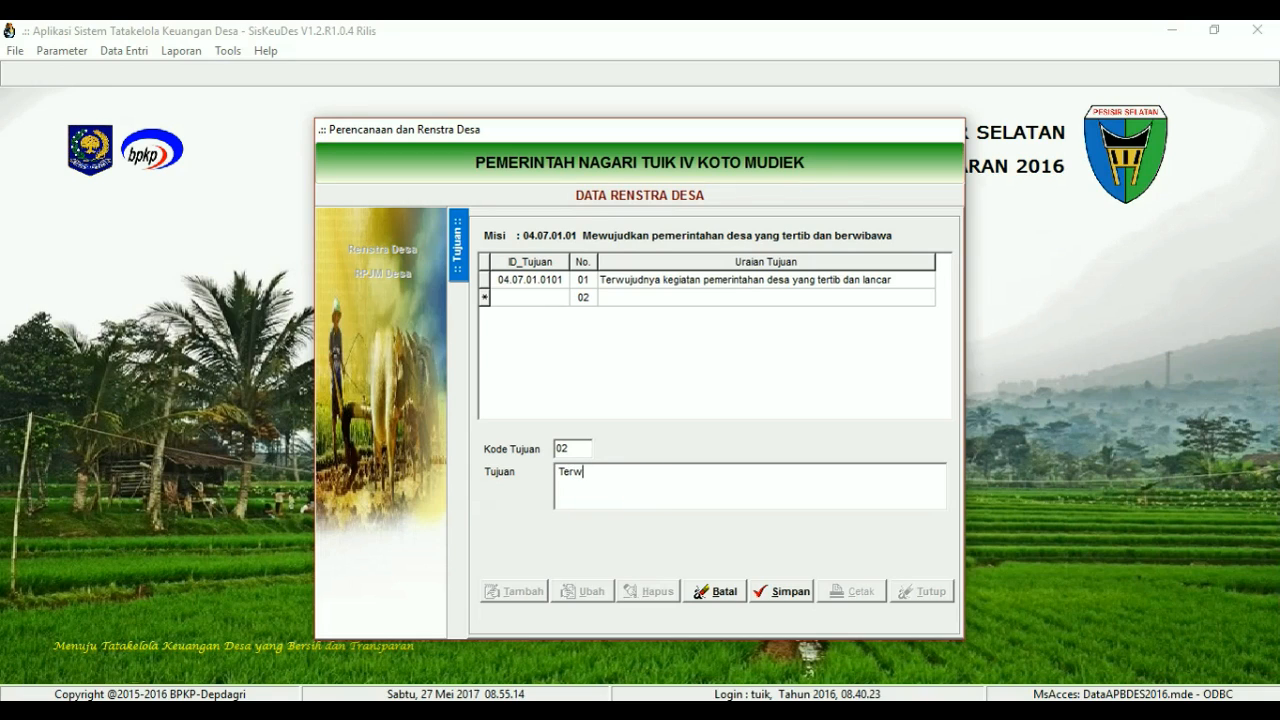
pyautogui.write('ujudnya')
pyautogui.write('Tata Perencana')
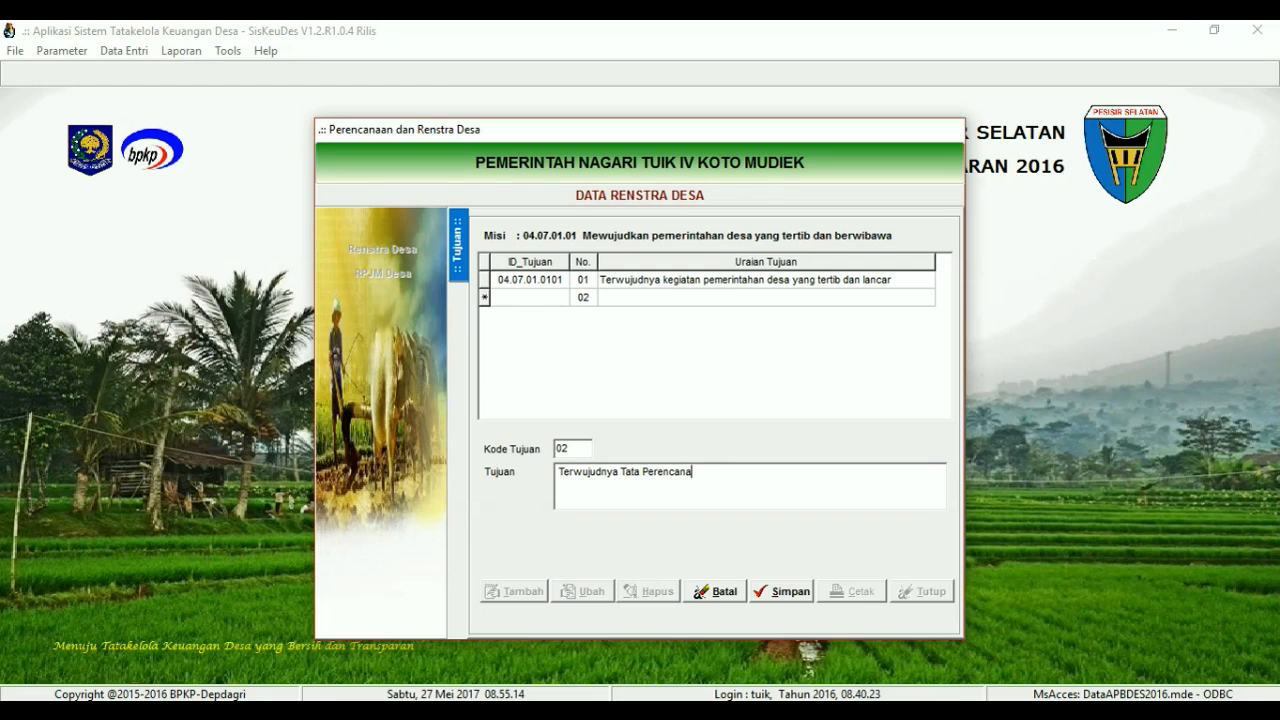
pyautogui.write('an Desa yang baik')
pyautogui.click(771, 603)
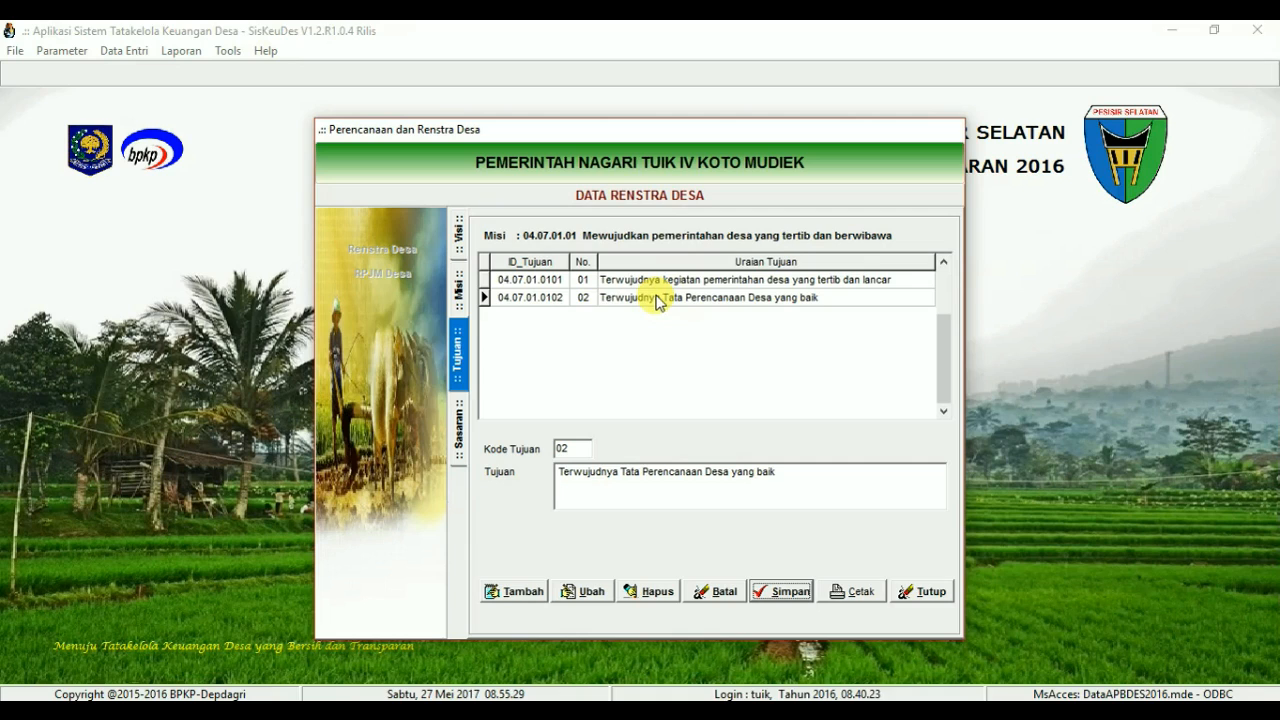
# Step: Under goal 01 of mission 01, add and save target (Sasaran) 01 with the description "Tersedianya aparatur desa yang siap melayanai masyarakat"
pyautogui.click(570, 282)
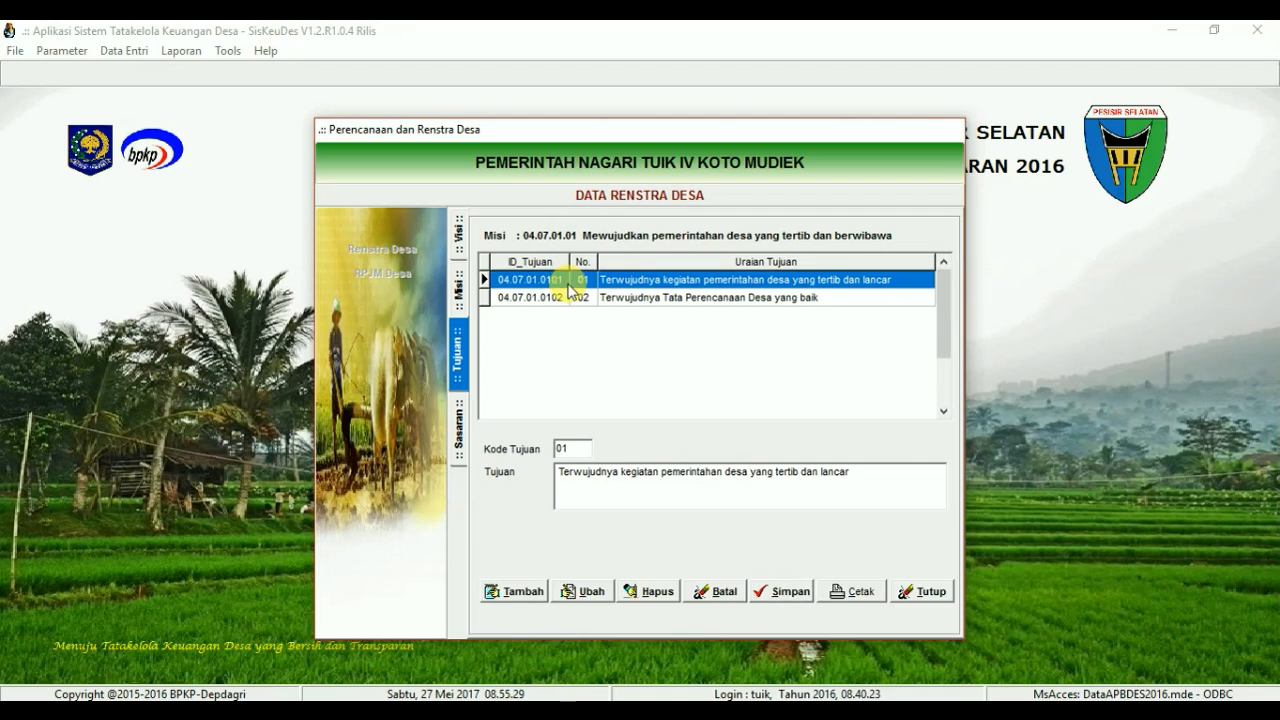
pyautogui.doubleClick(621, 285)
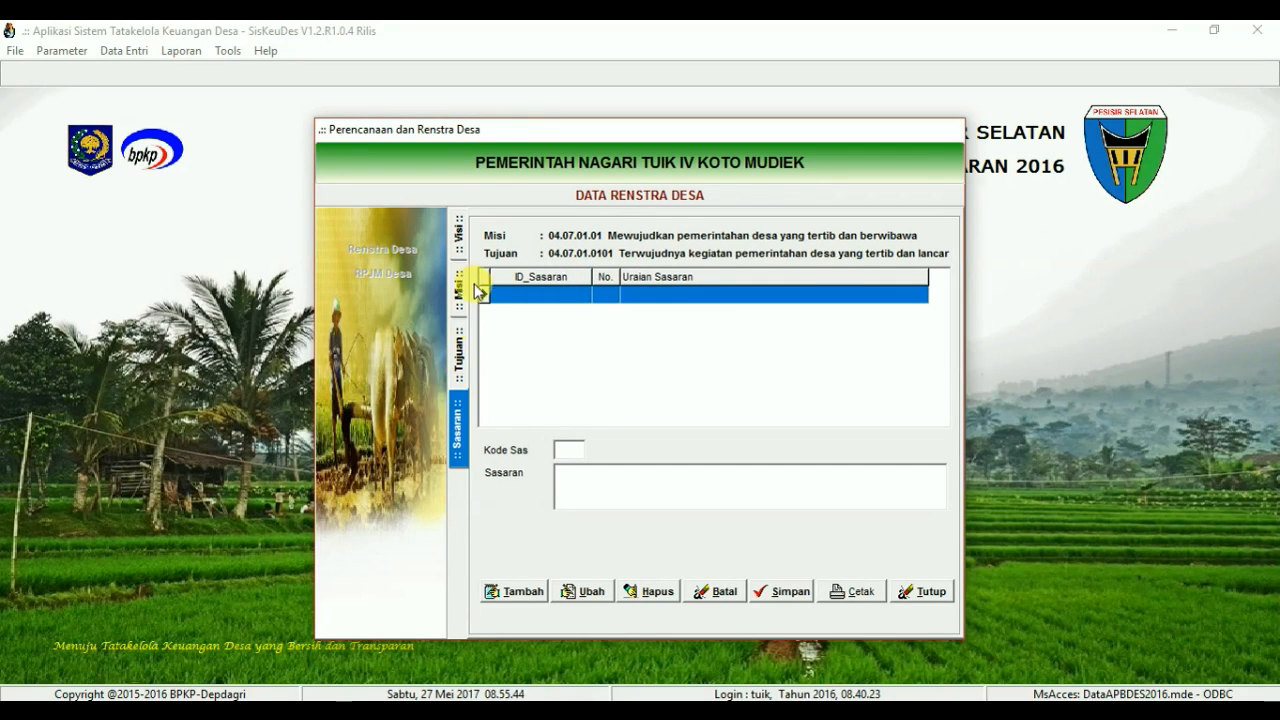
pyautogui.click(564, 448)
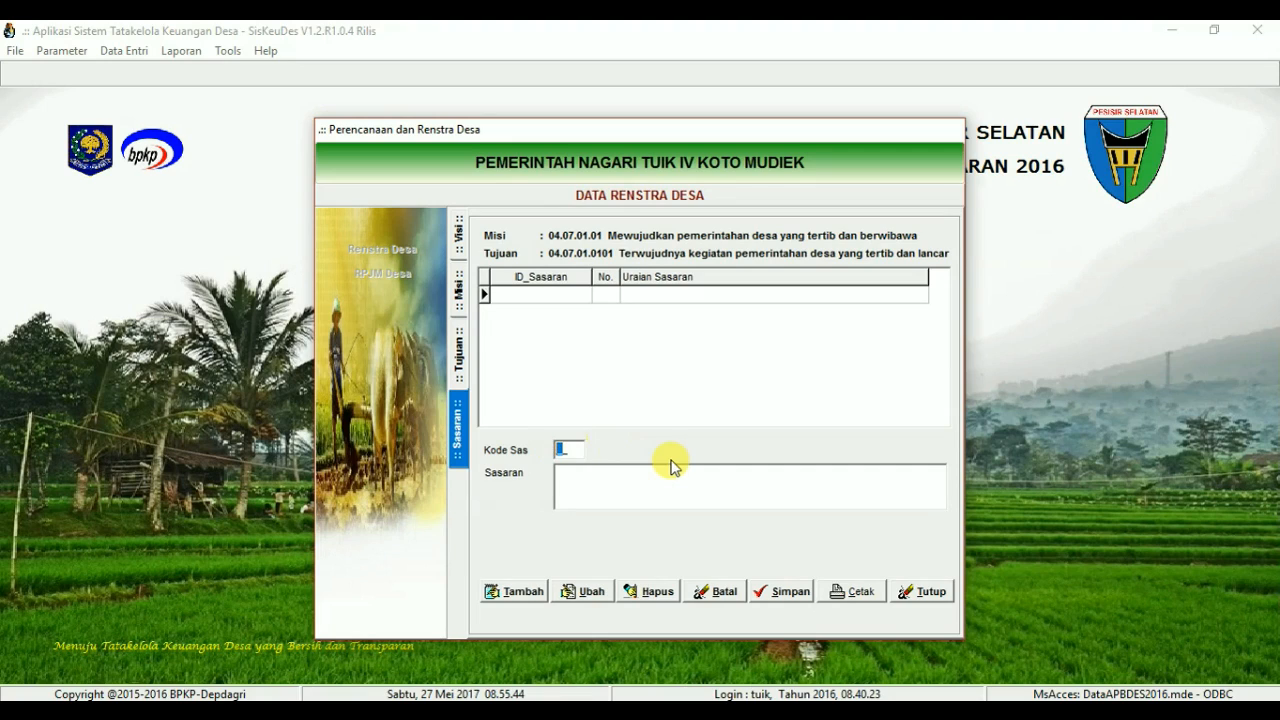
pyautogui.click(520, 591)
pyautogui.click(560, 450)
pyautogui.write('01')
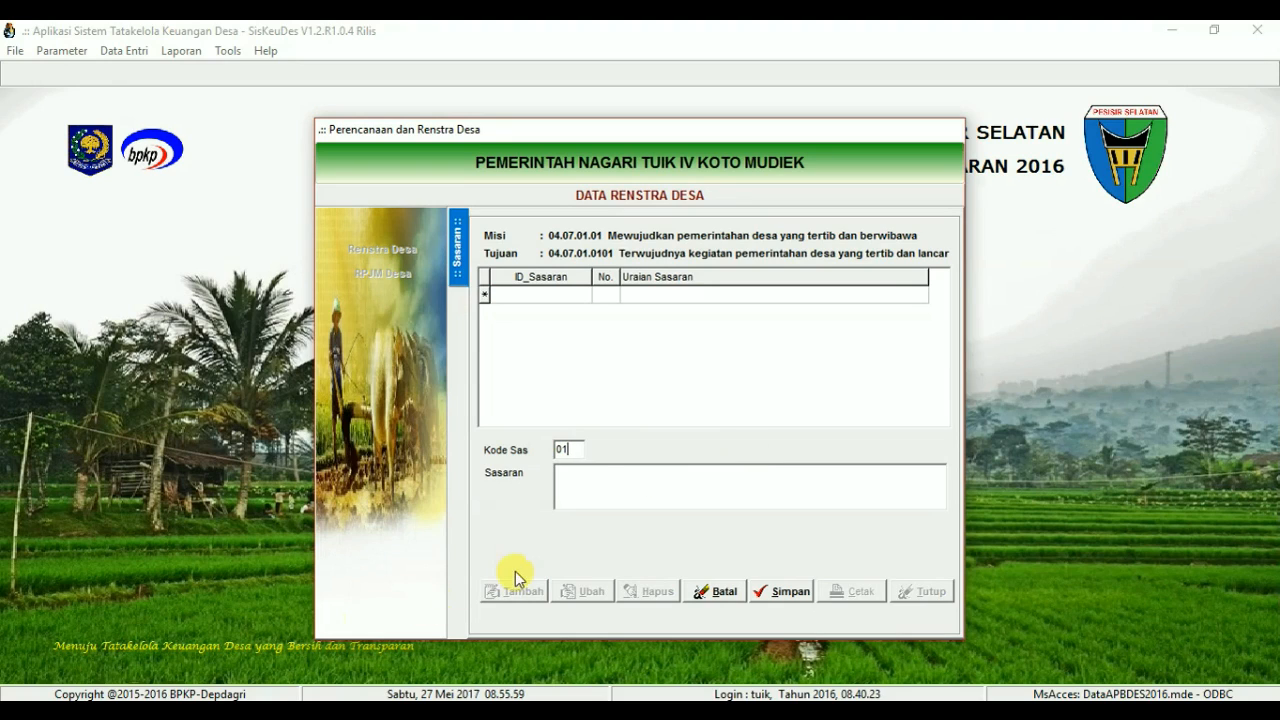
pyautogui.click(600, 480)
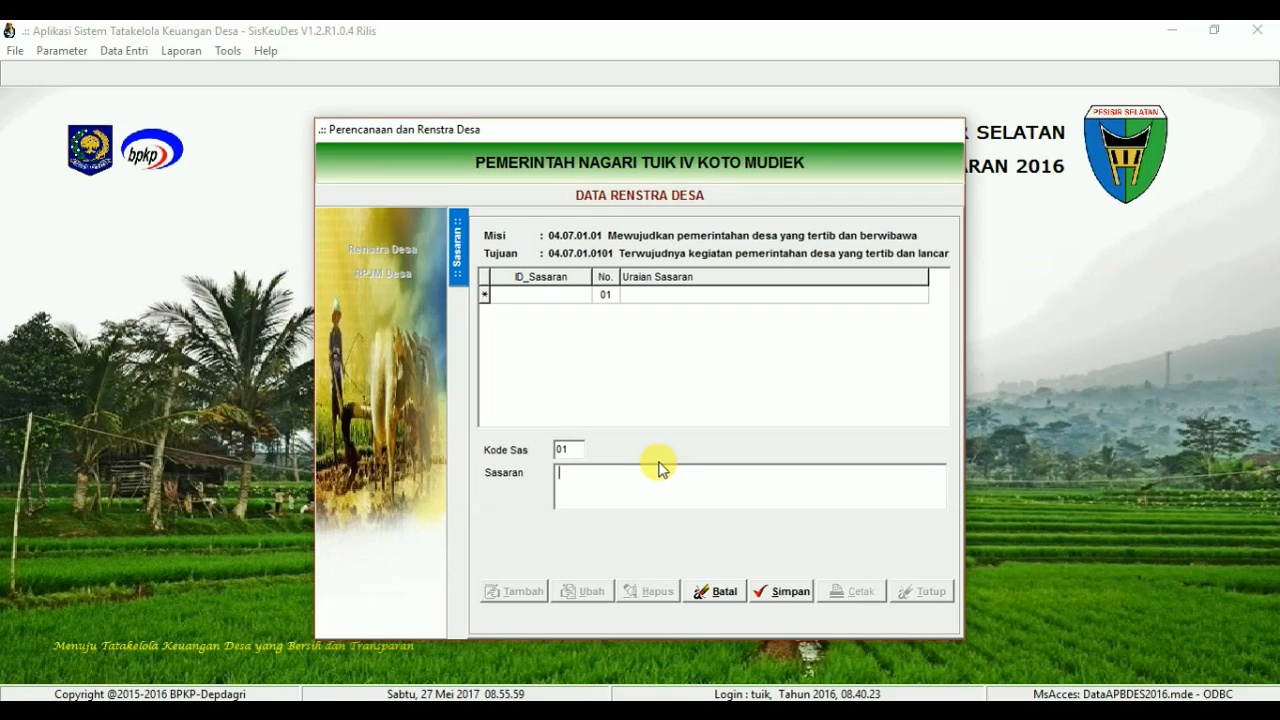
pyautogui.write('Te')
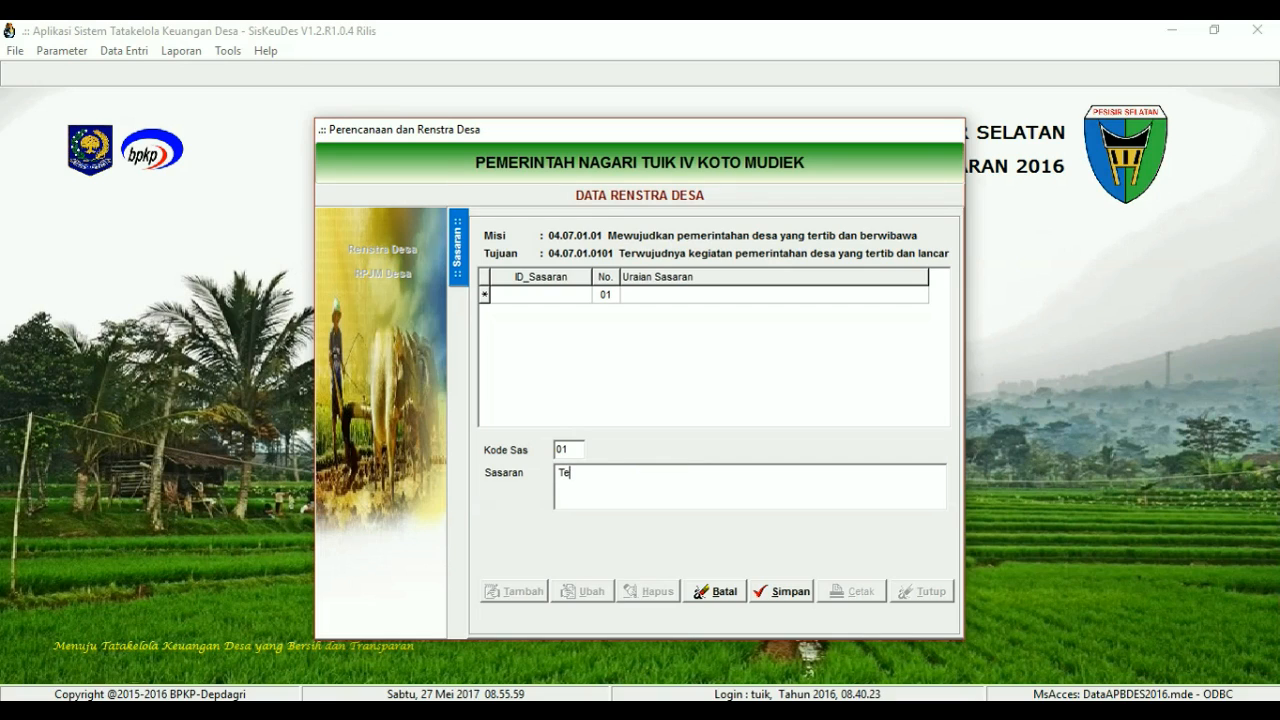
pyautogui.write('dianya aparatur desa')
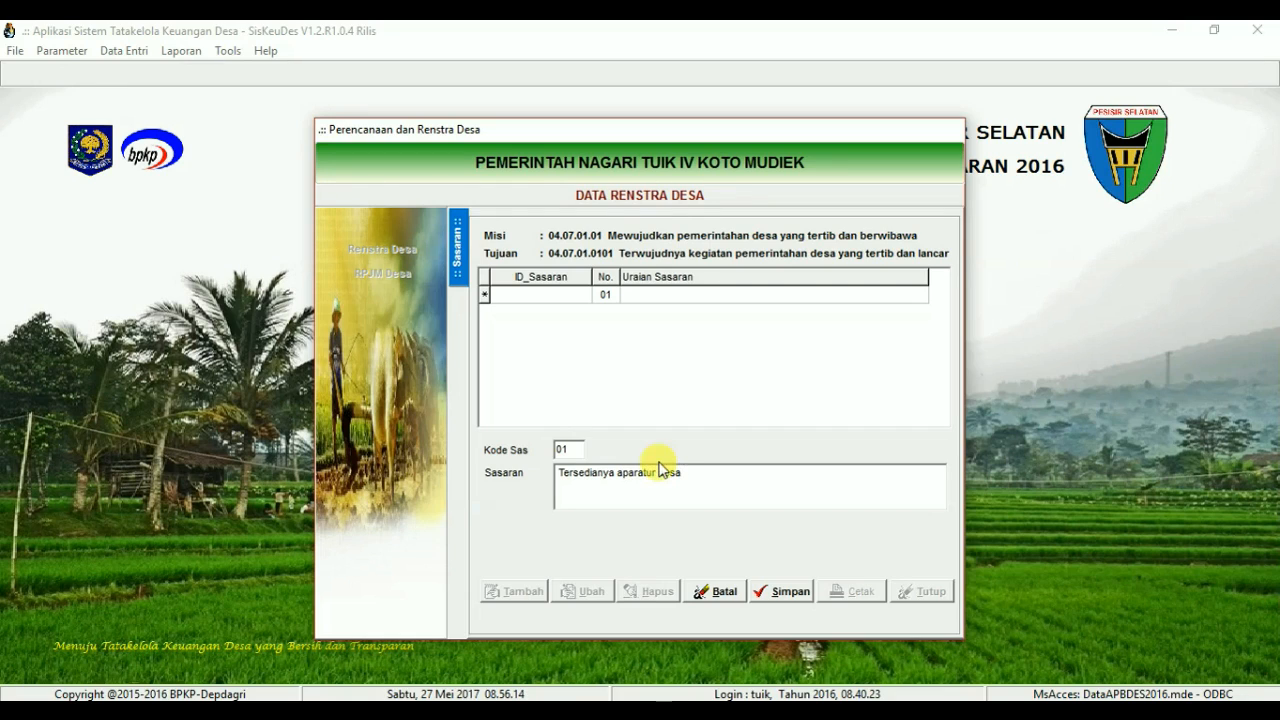
pyautogui.write(' yang')
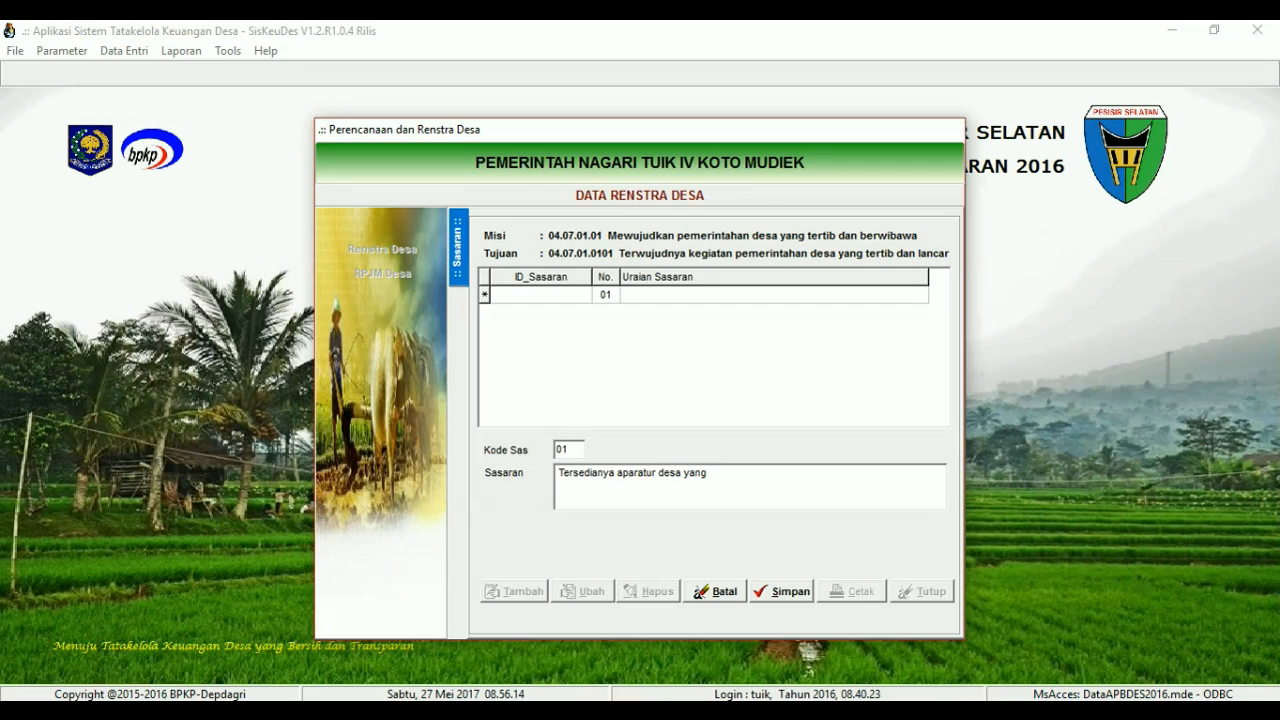
pyautogui.write('siap melayanai masyarakat')
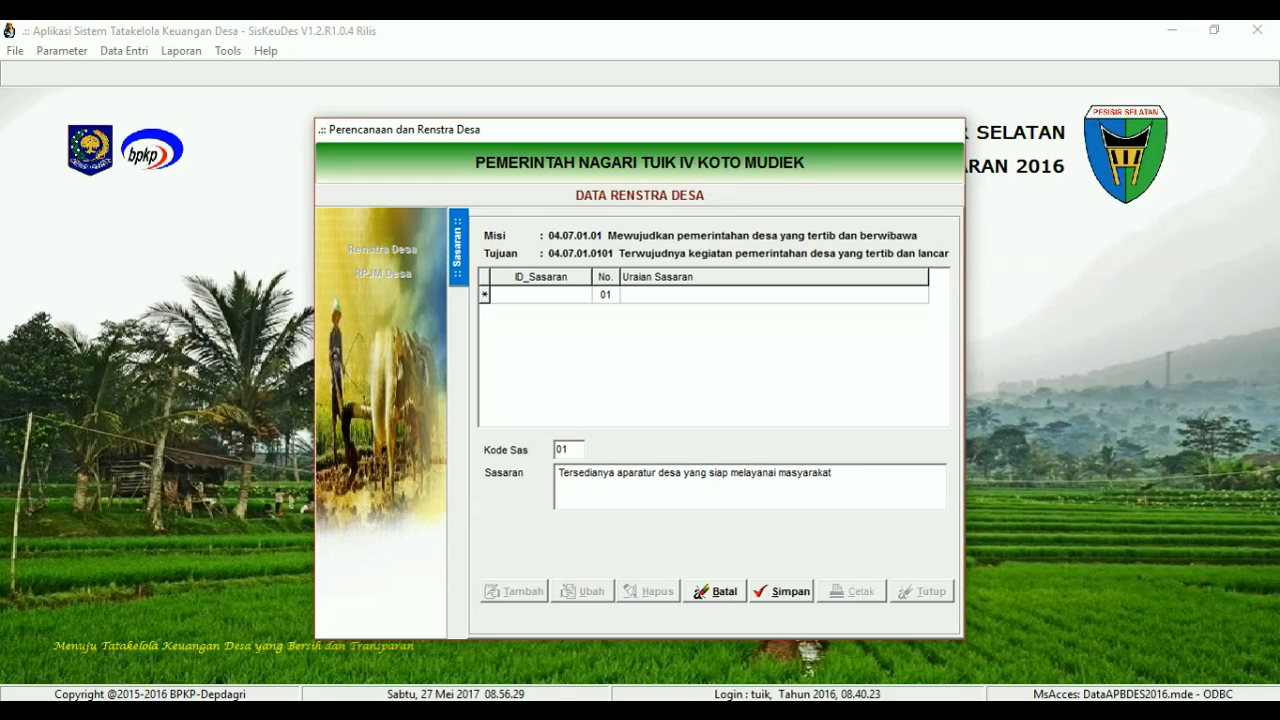
pyautogui.click(786, 592)
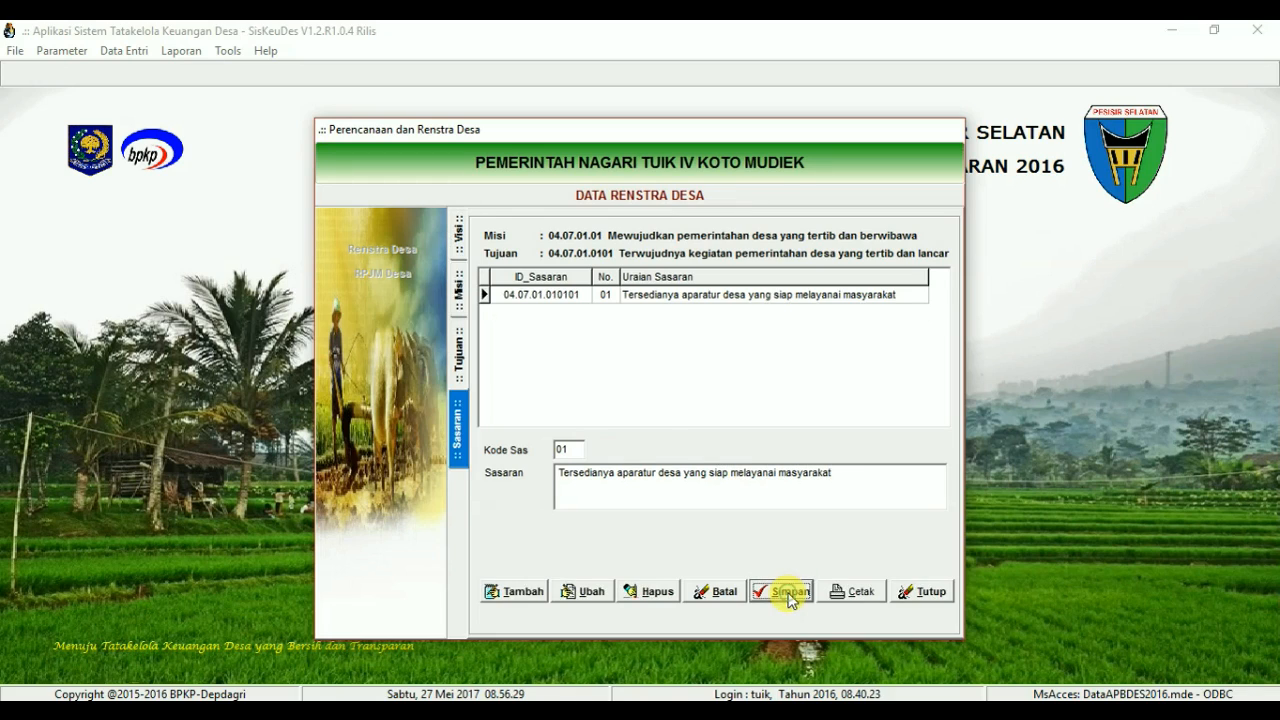
# Step: Add and save target 02 under goal 01 with the description "Tersedianya kantor desa yang dapat melayani masyarakat"
pyautogui.click(518, 596)
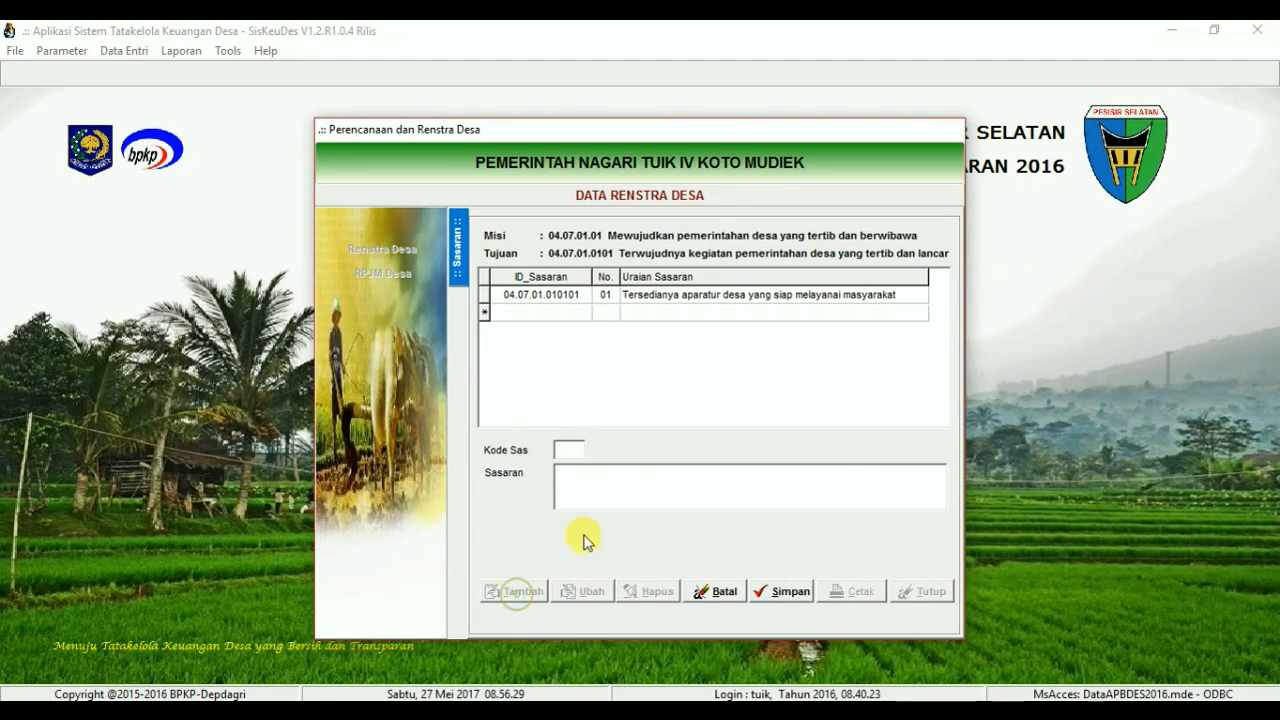
pyautogui.click(560, 448)
pyautogui.write('02')
pyautogui.click(635, 483)
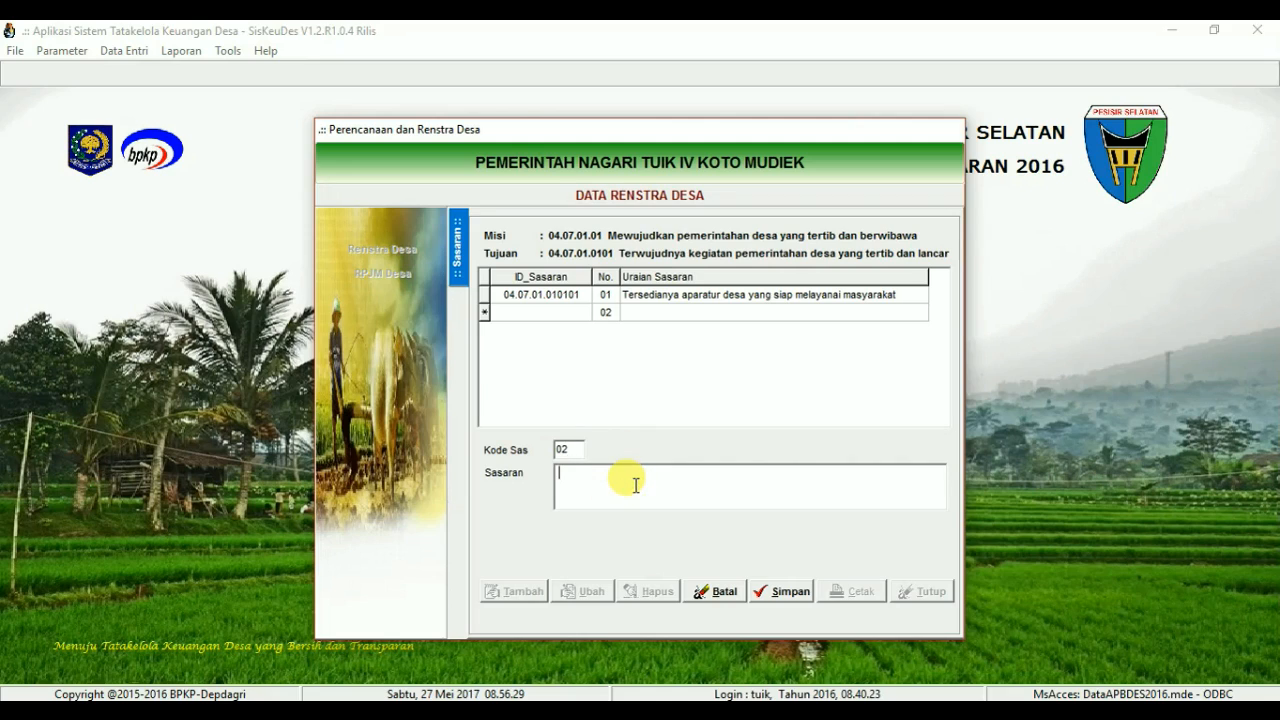
pyautogui.write('TE')
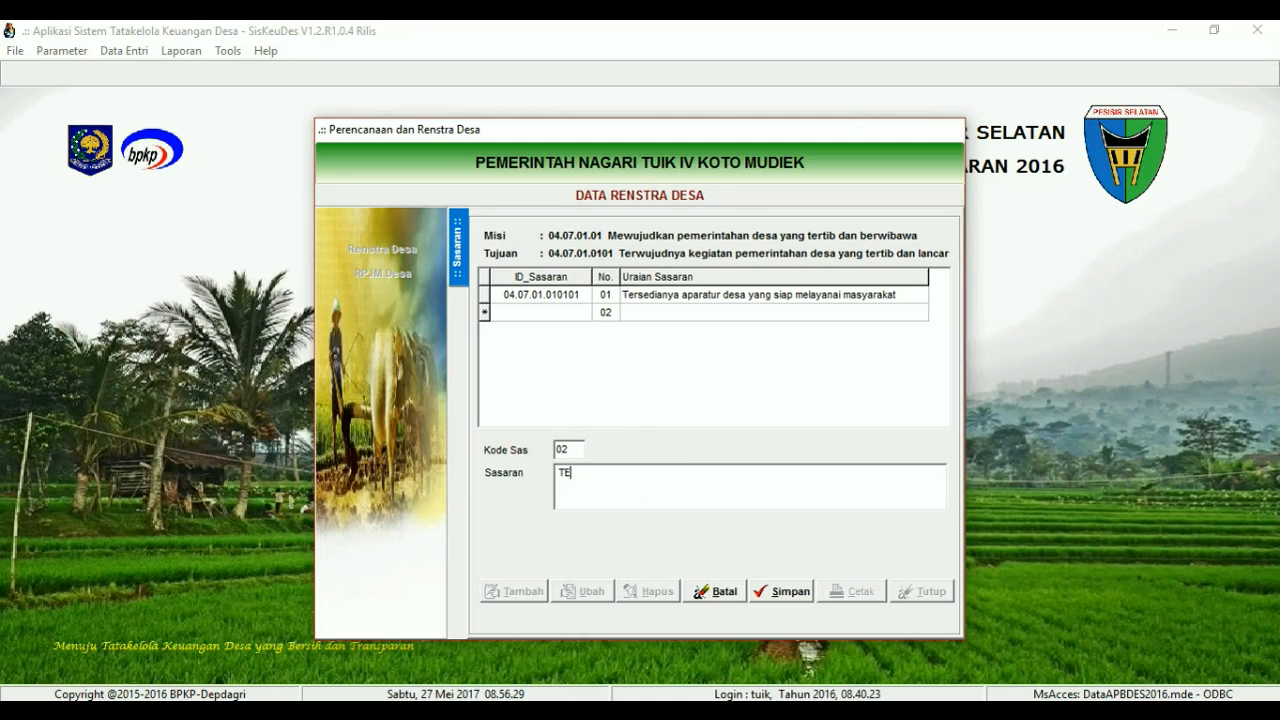
pyautogui.press('BackSpace')
pyautogui.write('ersedianya kantor desa')
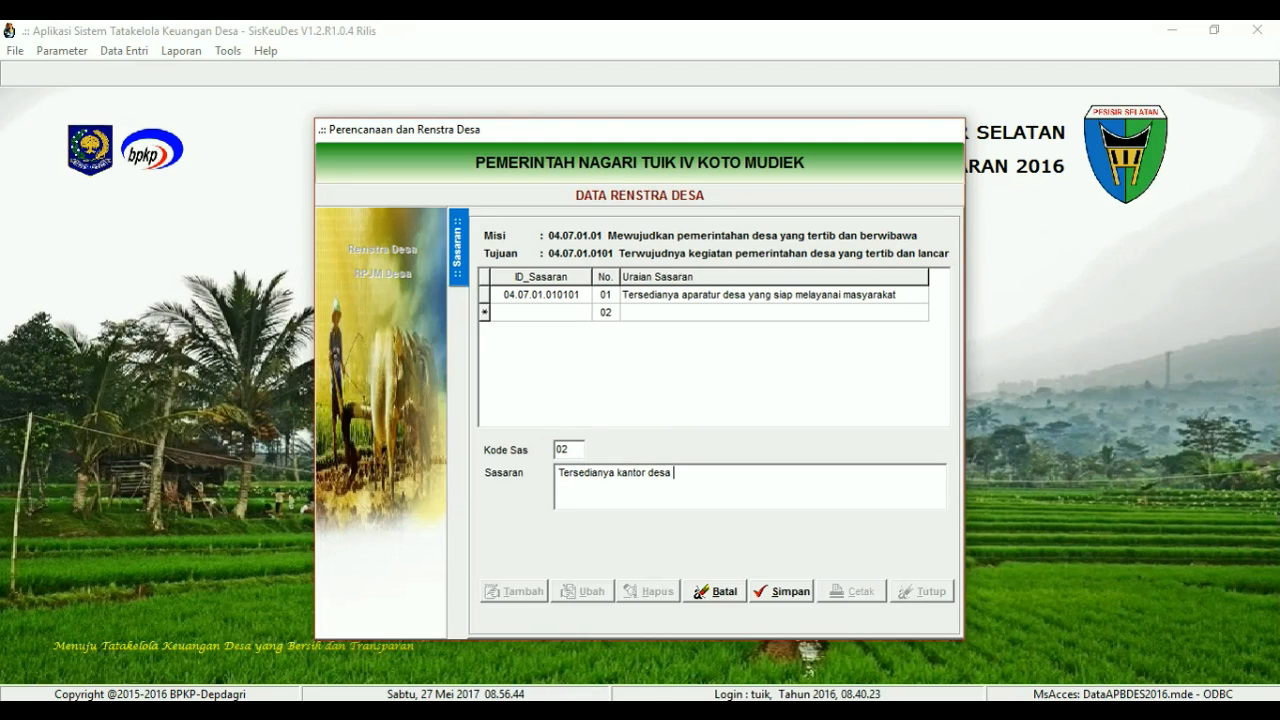
pyautogui.write('yang dapat melayani masyarakat')
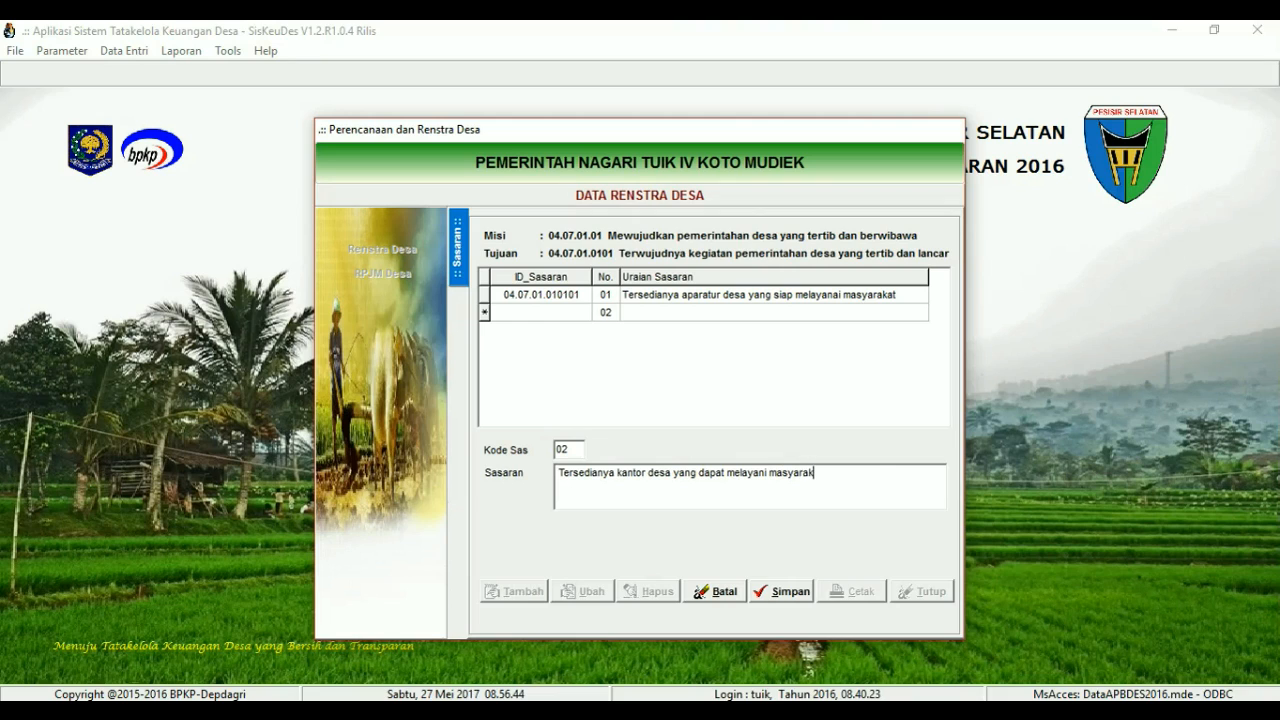
pyautogui.click(795, 595)
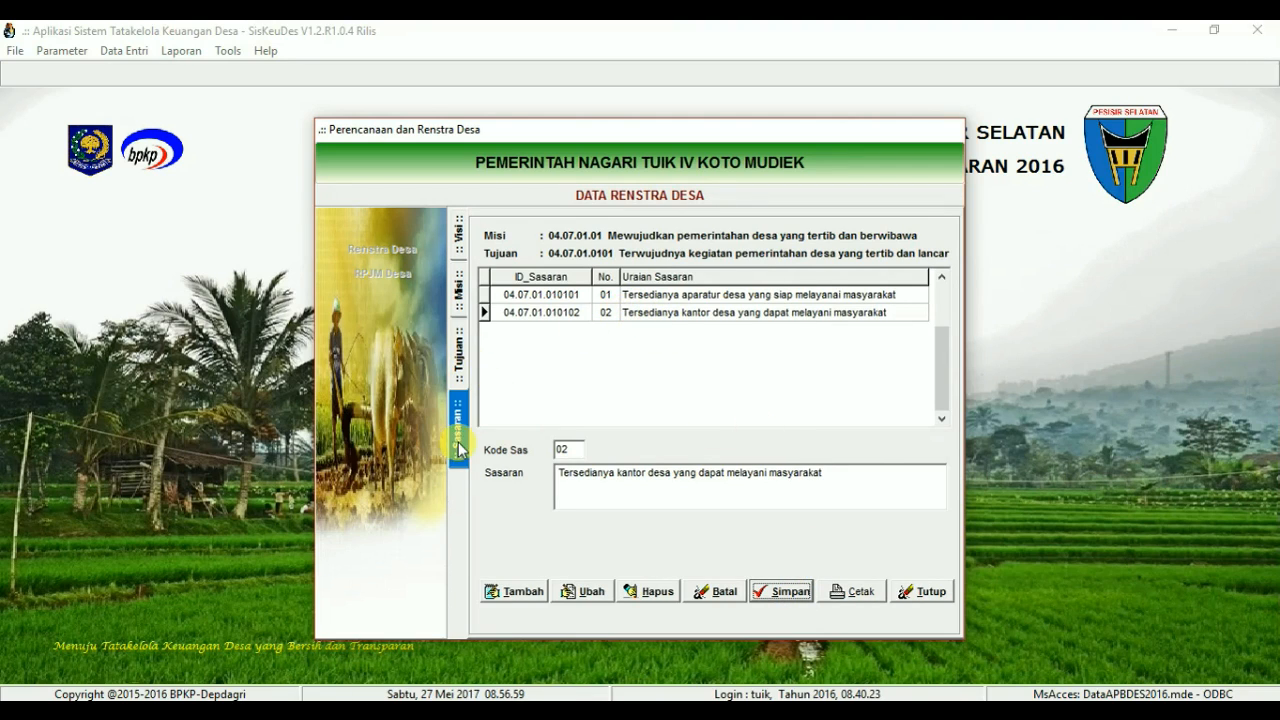
# Step: Under goal 02 of mission 01, add and save target (Sasaran) 01 with the description "Tersedianya data dan Informasi Desa"
pyautogui.click(460, 350)
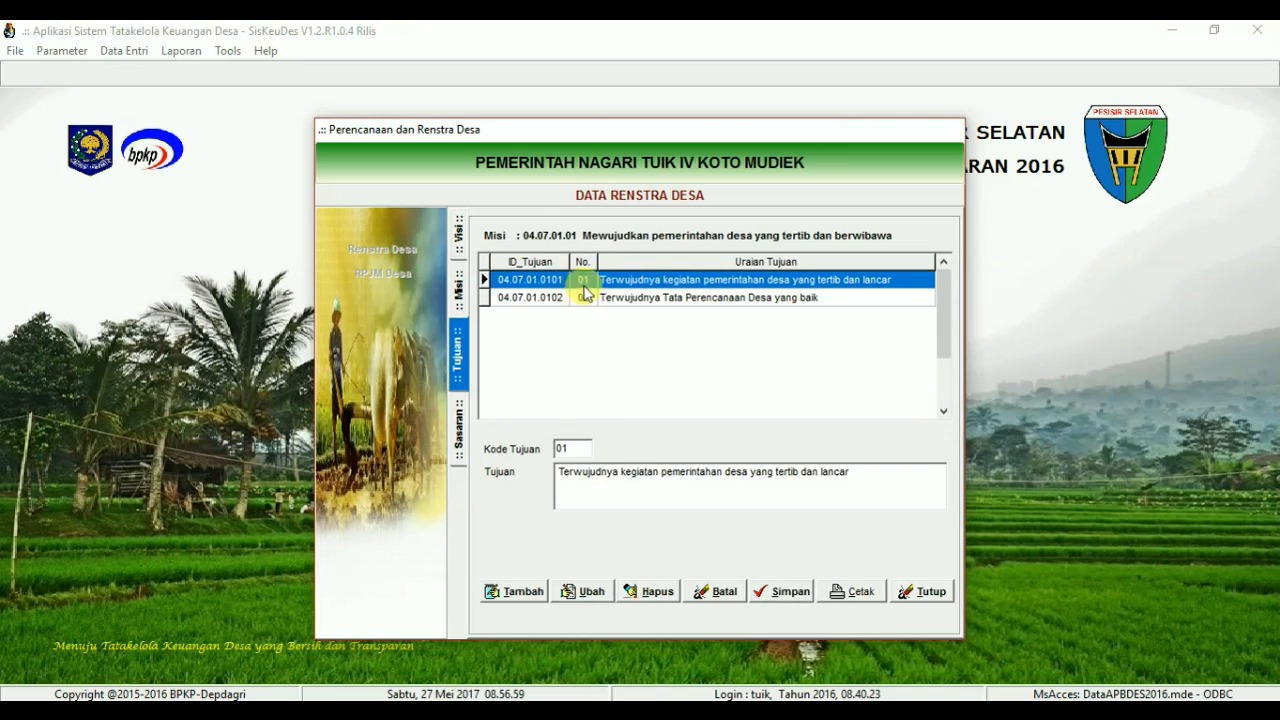
pyautogui.click(568, 298)
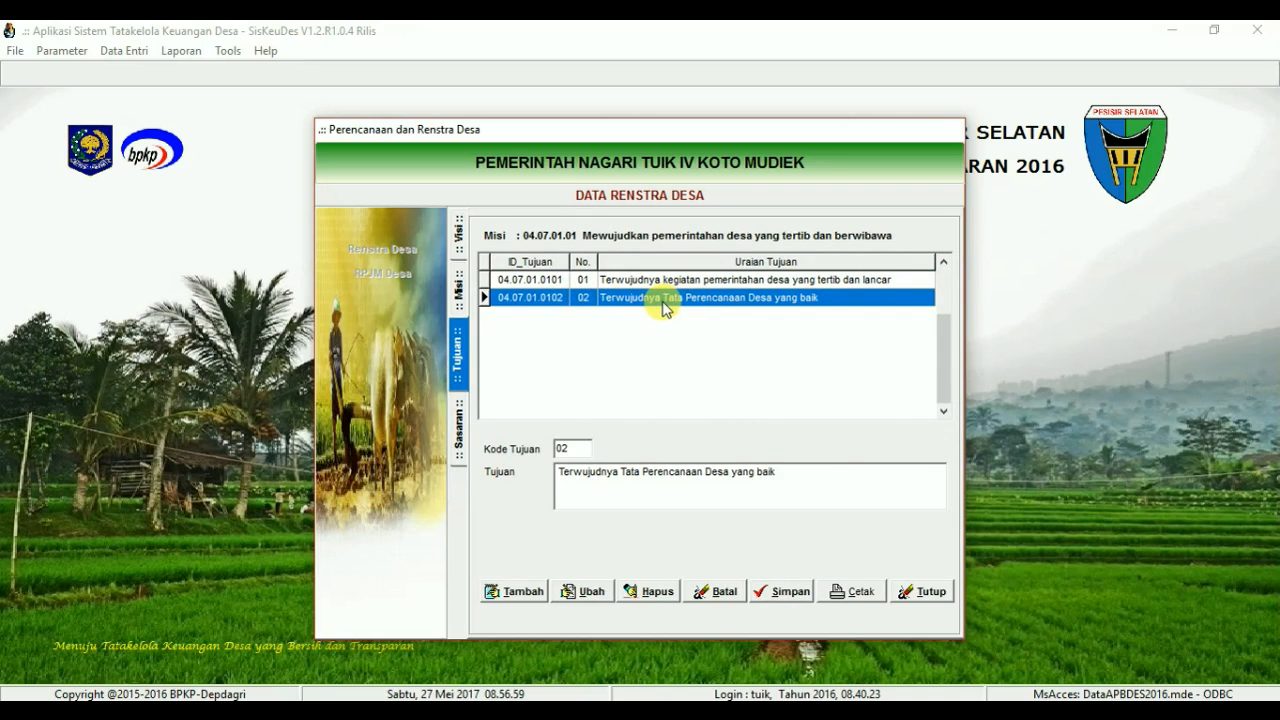
pyautogui.doubleClick(661, 300)
pyautogui.click(518, 591)
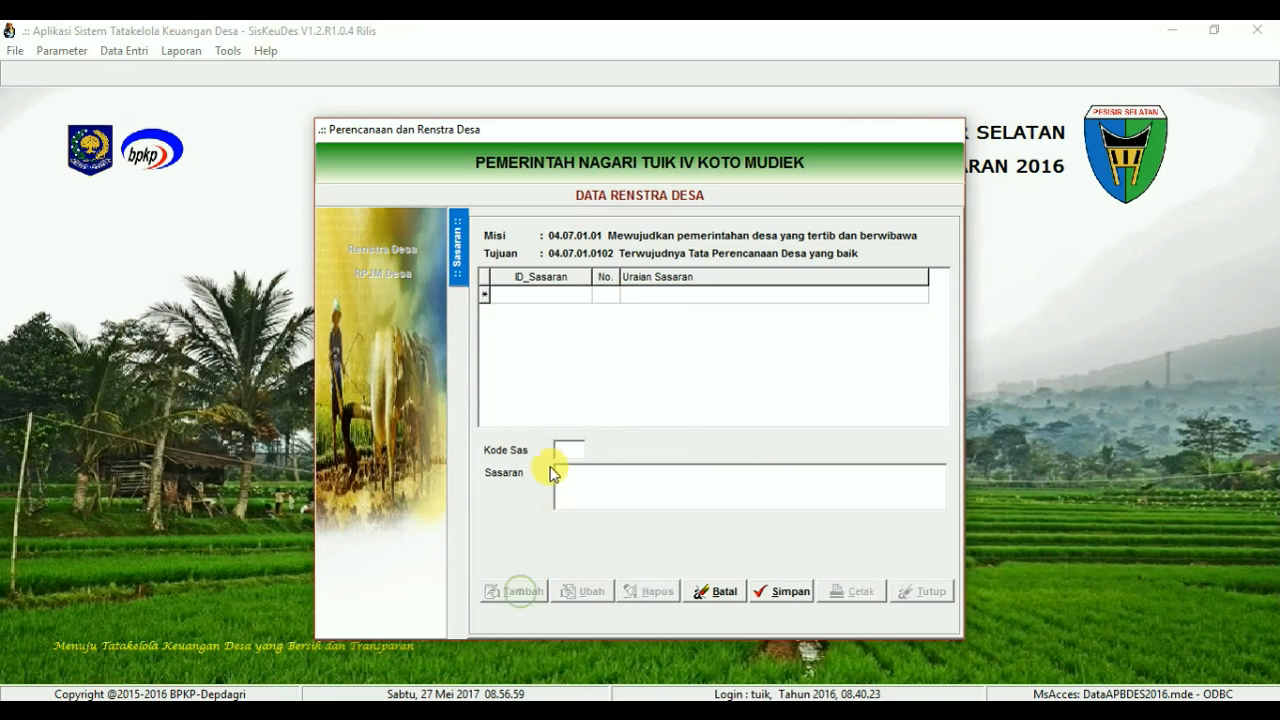
pyautogui.click(561, 449)
pyautogui.write('01')
pyautogui.click(695, 486)
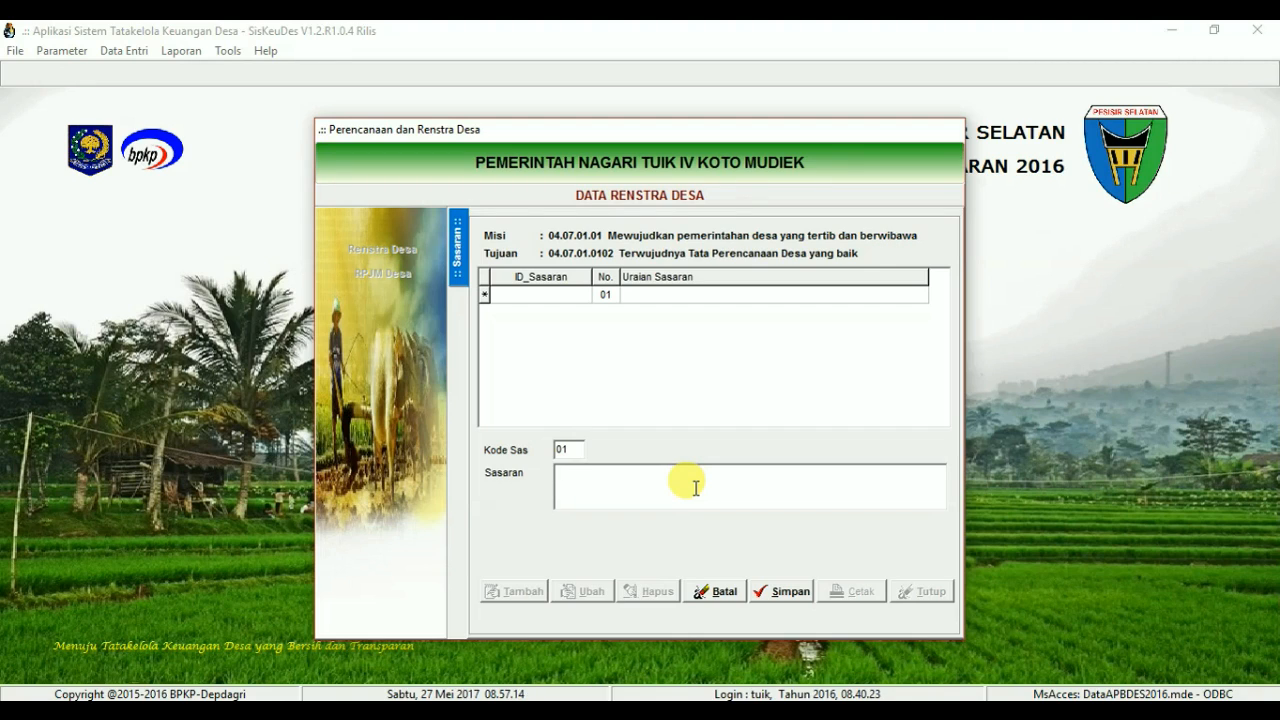
pyautogui.write('Tersedianya data')
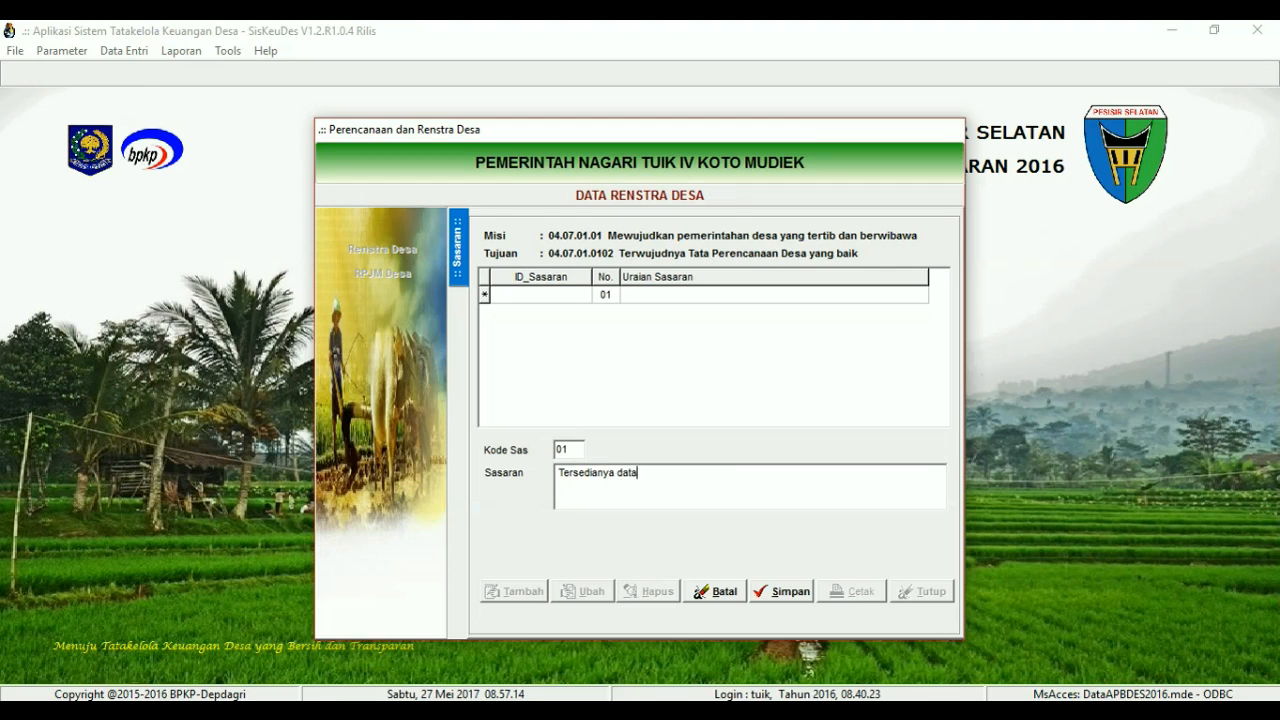
pyautogui.write(' dan Informasi Desa')
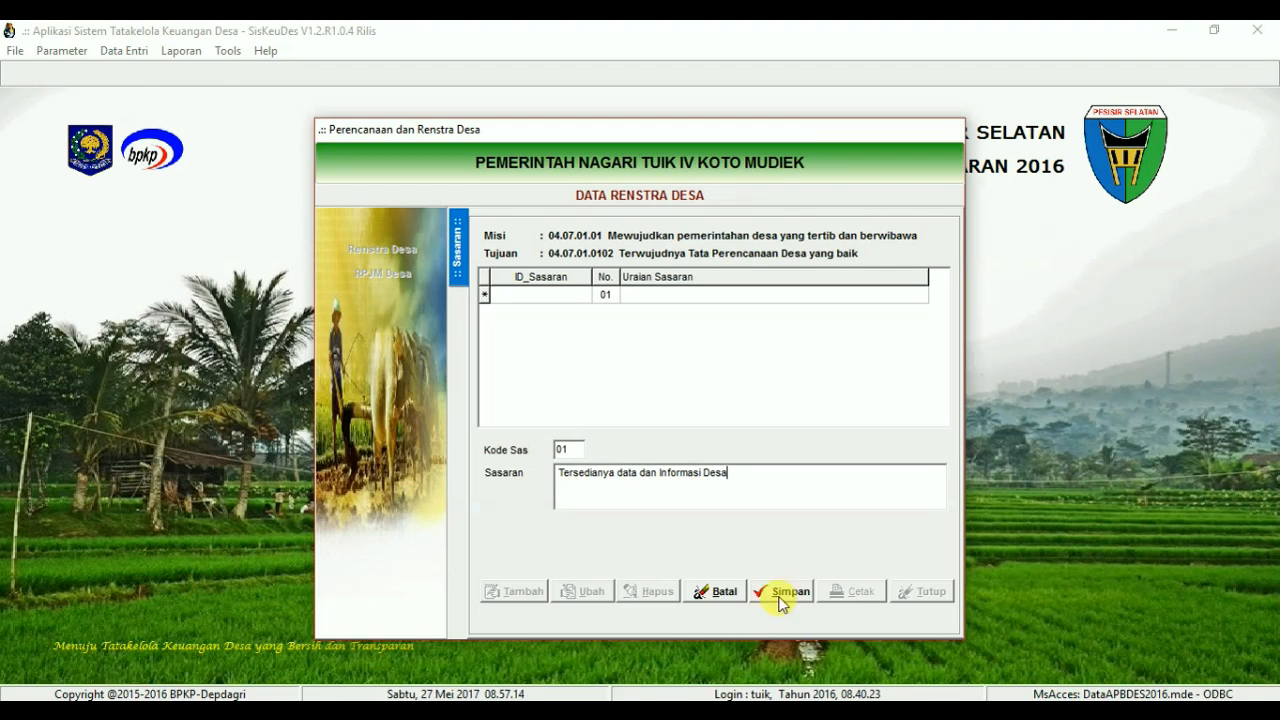
pyautogui.click(781, 596)
# Step: Add and save target 02 under goal 02 of mission 01 with the description "Tersedianya perencanaan pembangunan desa"
pyautogui.click(488, 597)
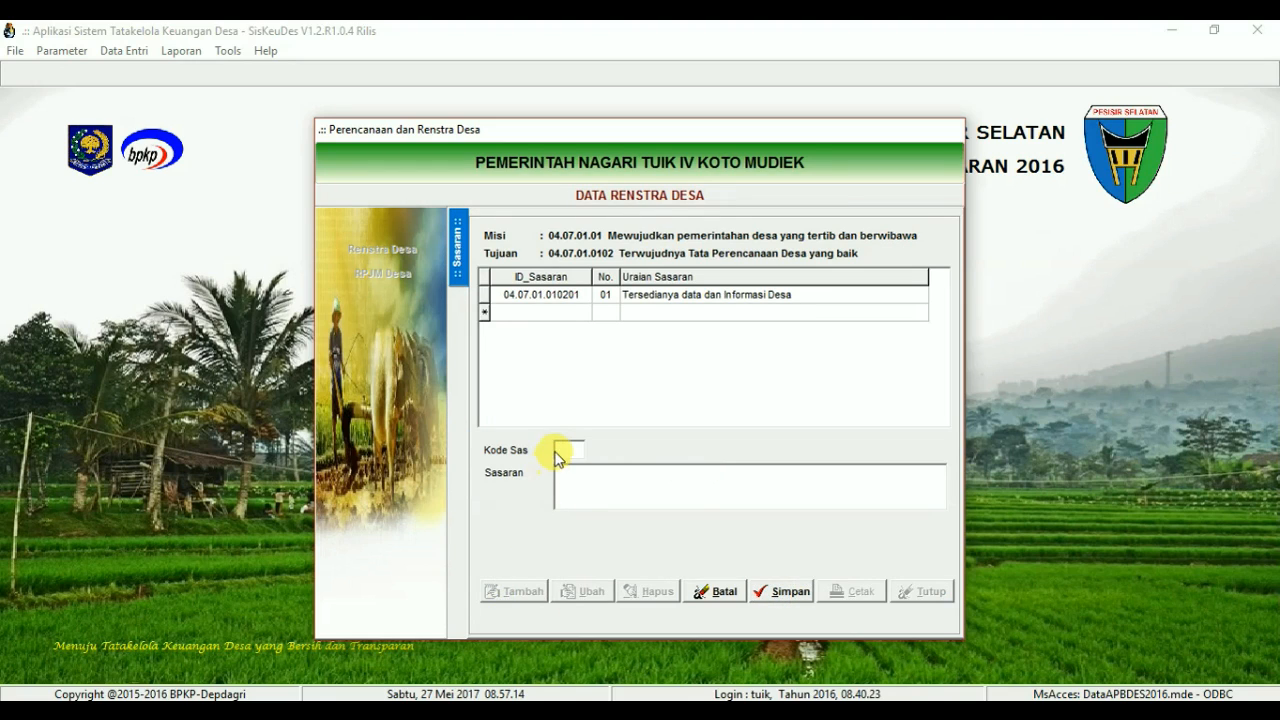
pyautogui.write('02')
pyautogui.click(641, 485)
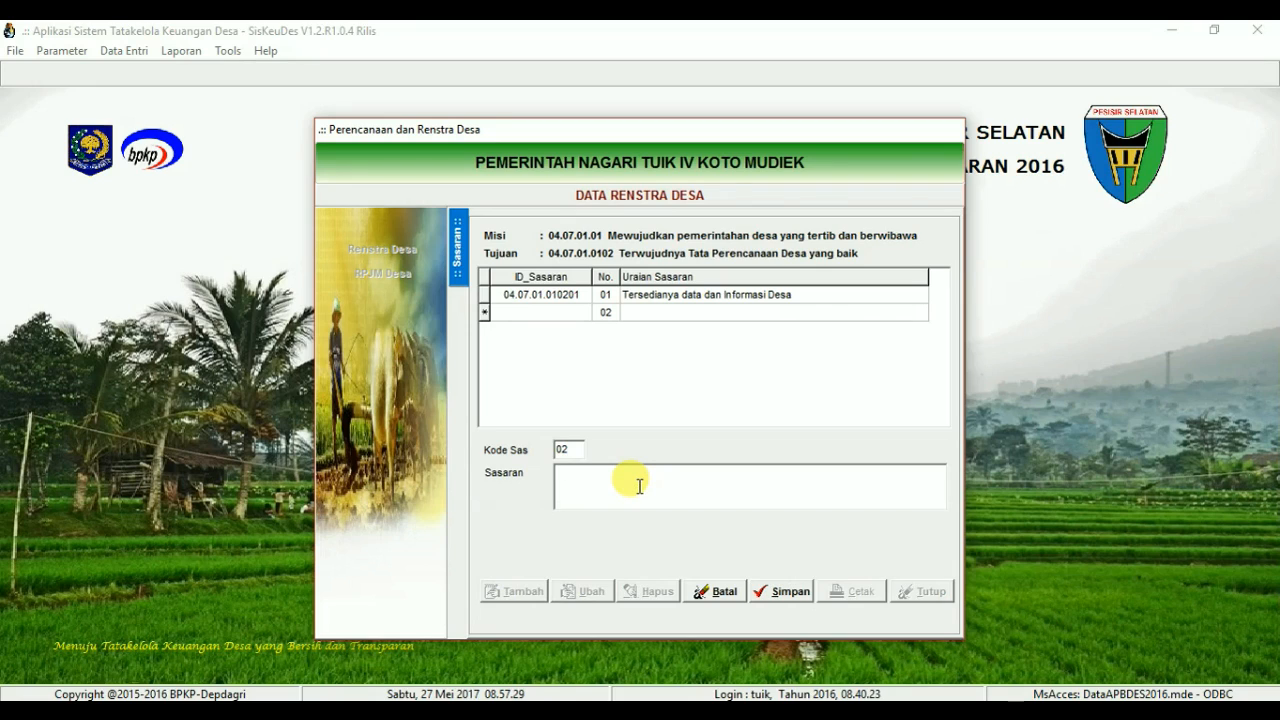
pyautogui.write('Tersedianya')
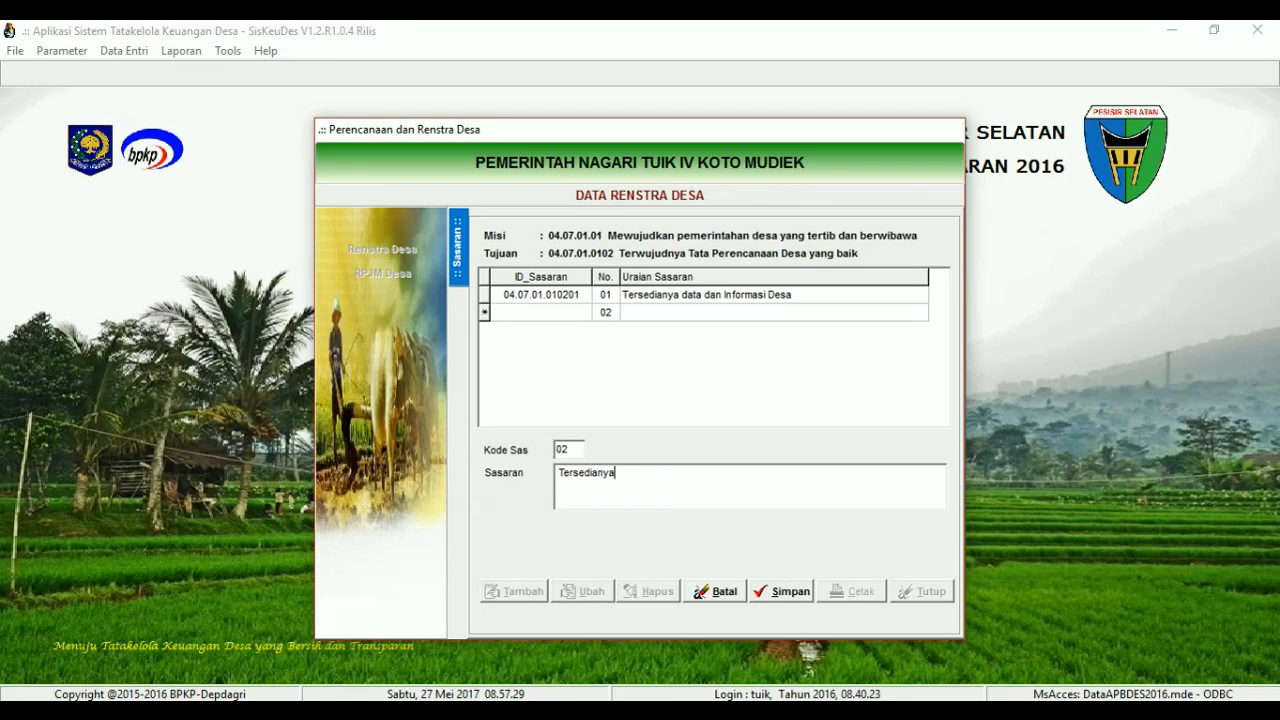
pyautogui.write(' perena')
pyautogui.write('anaan pembangunan desa')
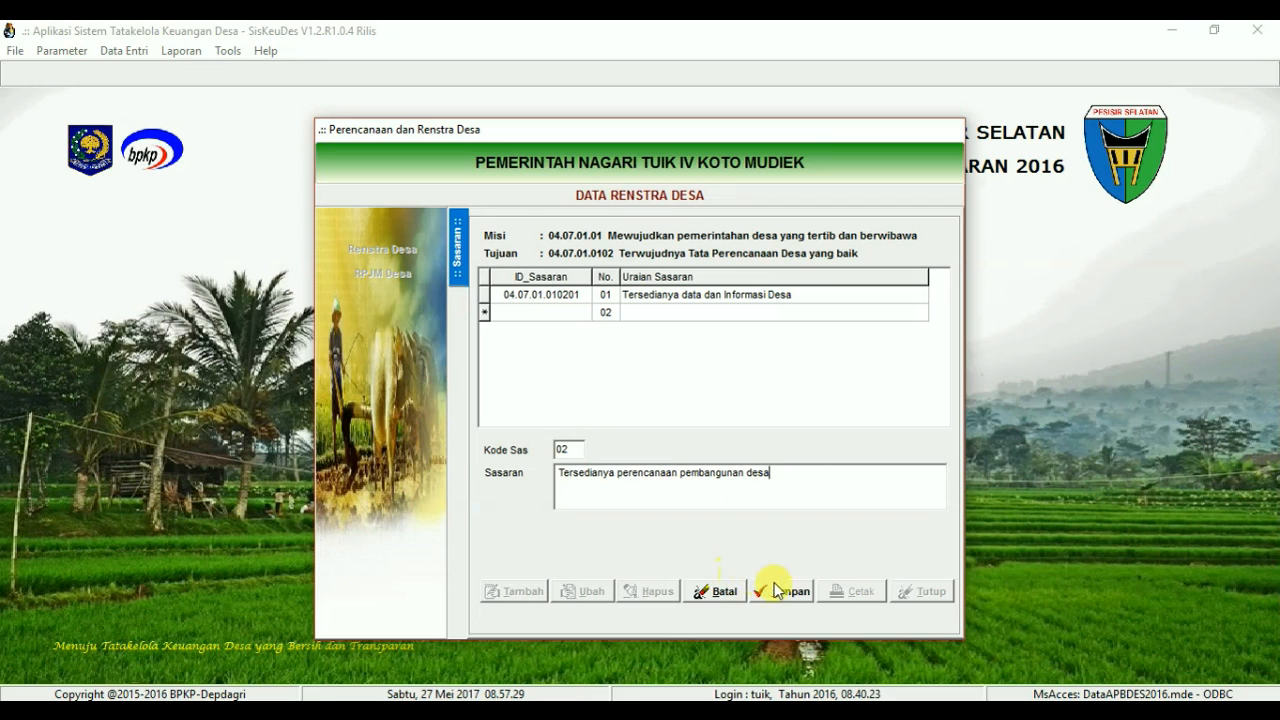
pyautogui.click(777, 590)
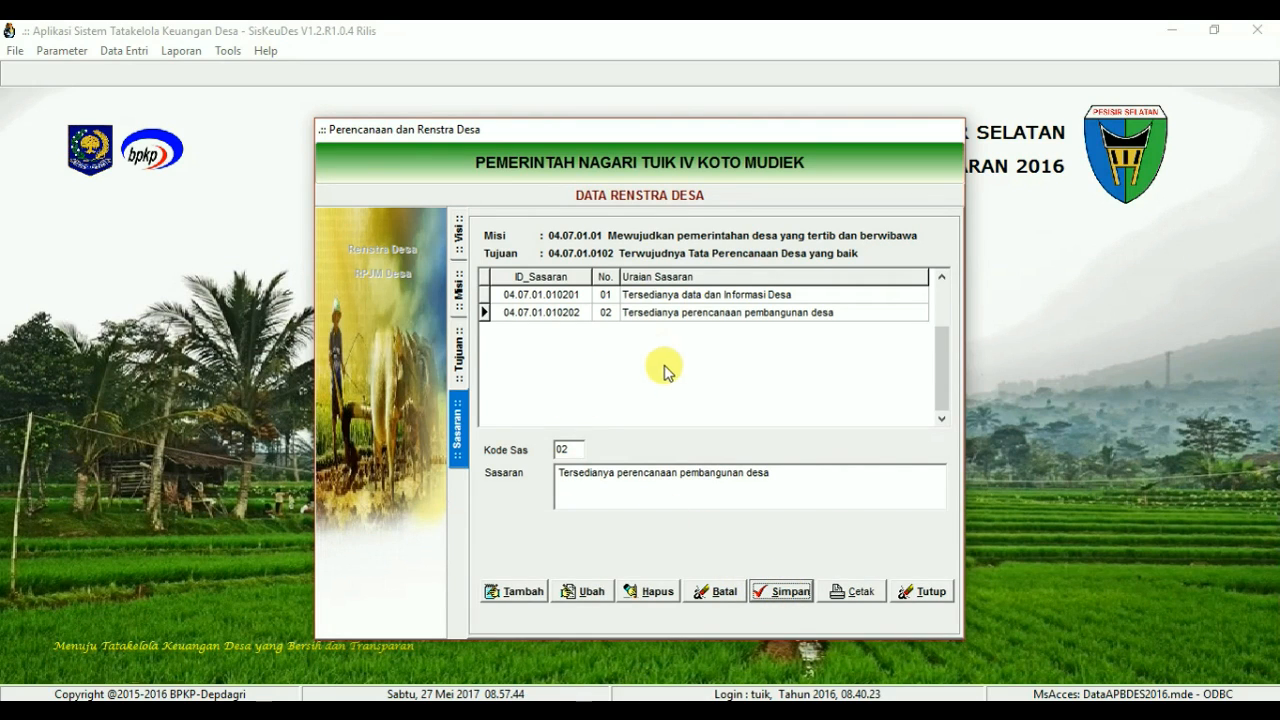
# Step: Open the print preview of the Data Renstra Desa report, check the entries made under mission 01, and close it
pyautogui.click(850, 591)
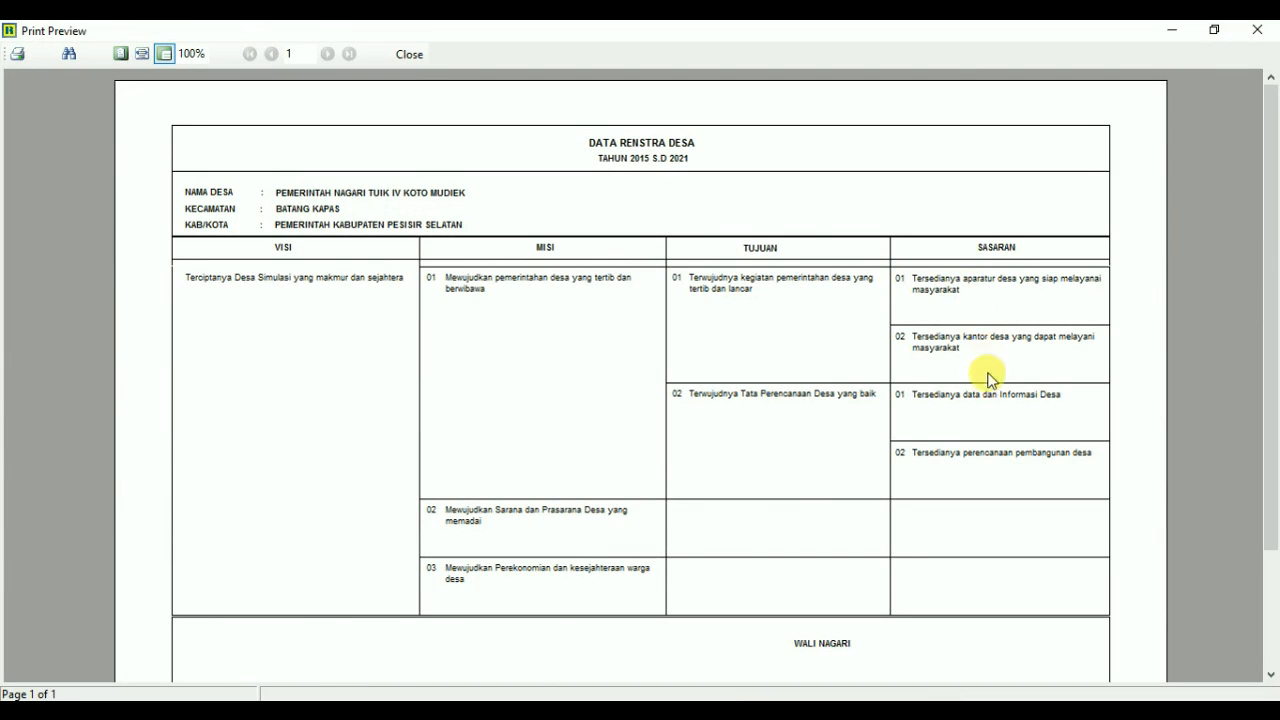
pyautogui.click(412, 52)
# Step: Under mission 02, add and save goal (Tujuan) 01 with the description "Terwujudnya sarana jalan yang dapat mendukung perekonomian warga desa"
pyautogui.click(456, 287)
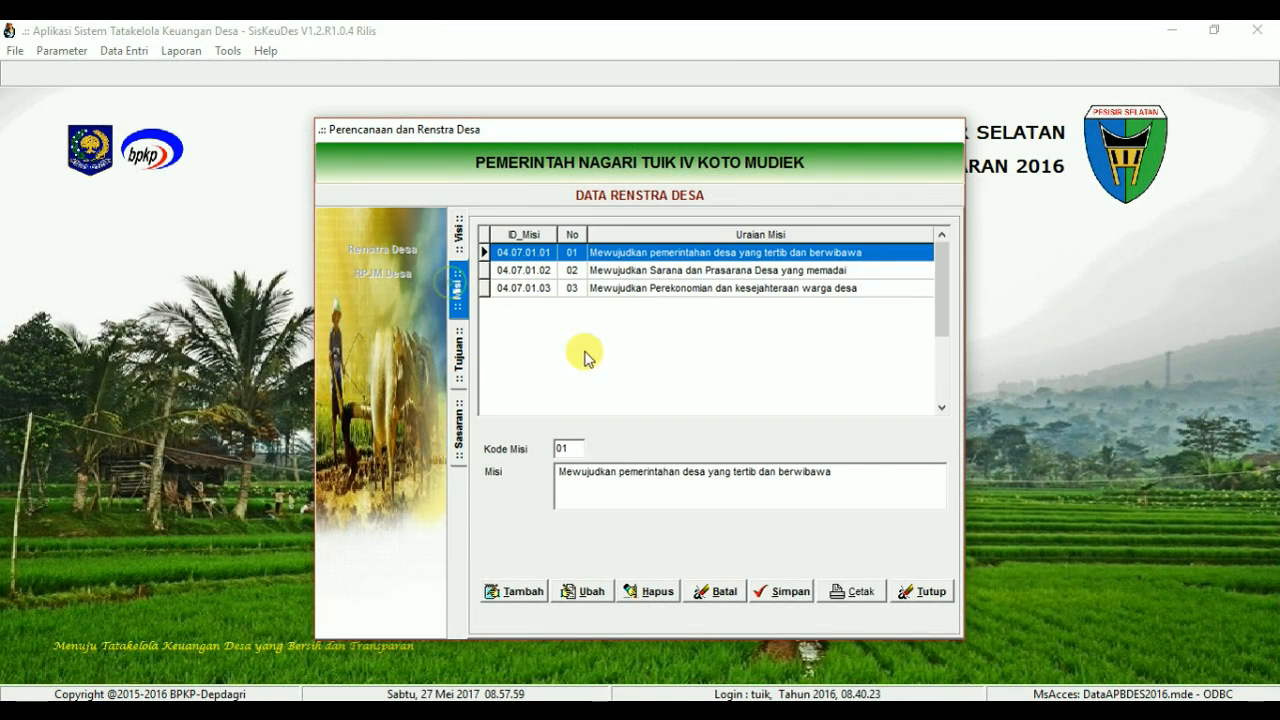
pyautogui.click(615, 272)
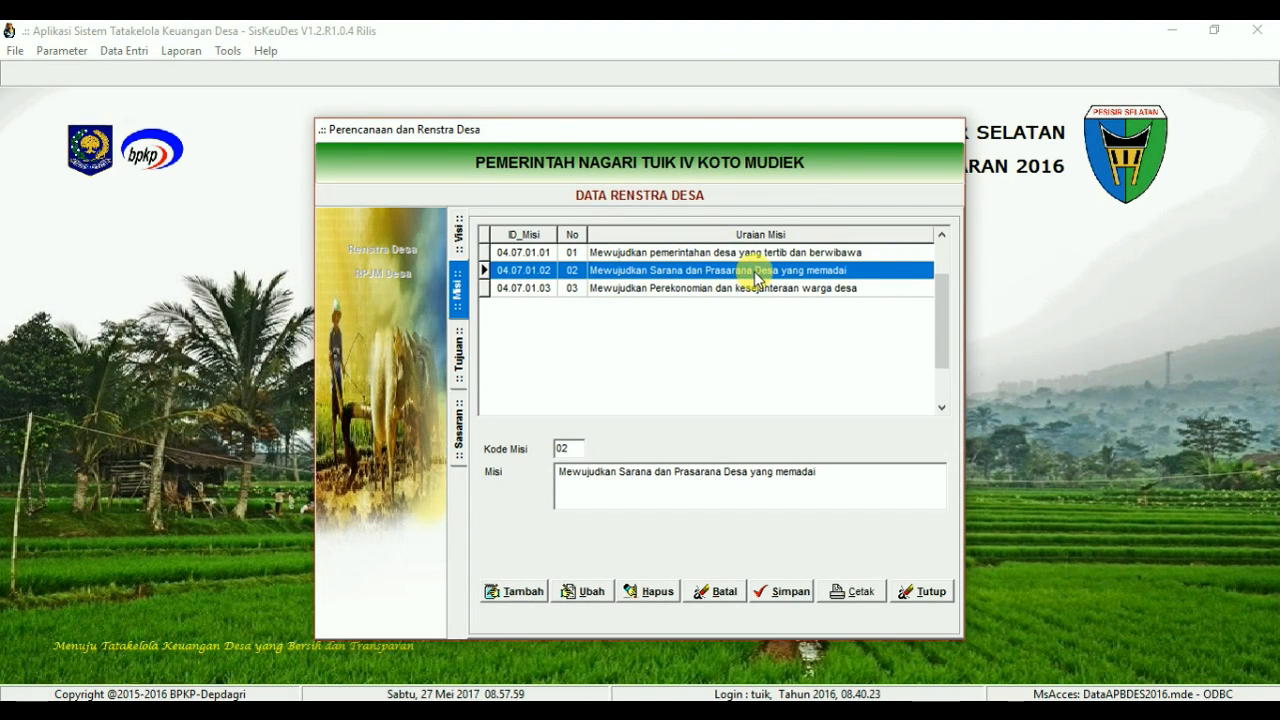
pyautogui.doubleClick(758, 280)
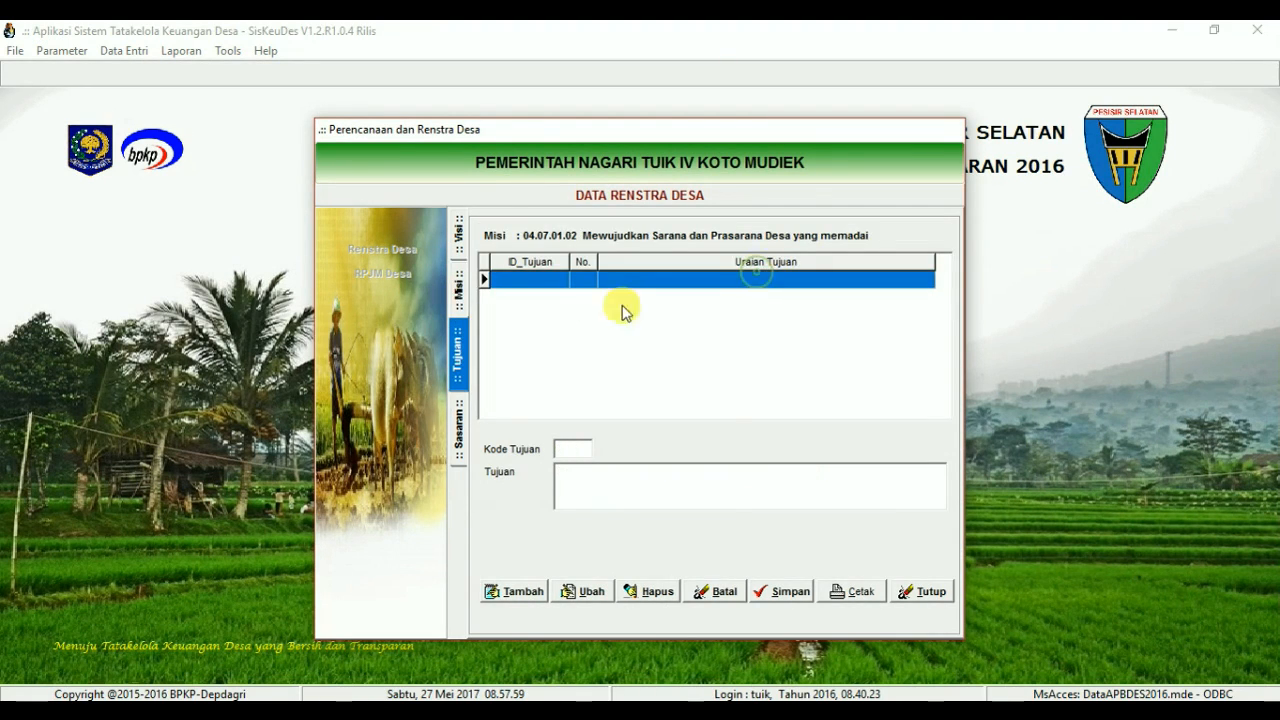
pyautogui.click(523, 591)
pyautogui.click(558, 449)
pyautogui.write('01')
pyautogui.click(591, 465)
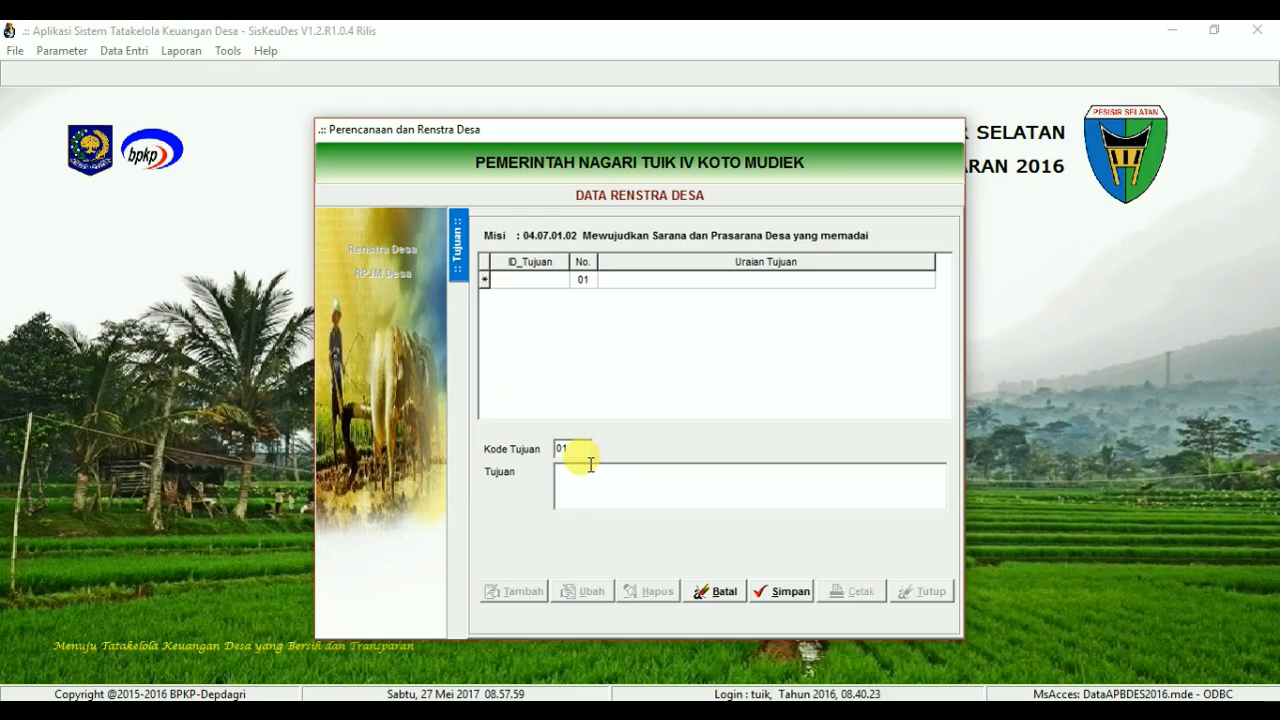
pyautogui.write('Terwujudnya sarana jalan')
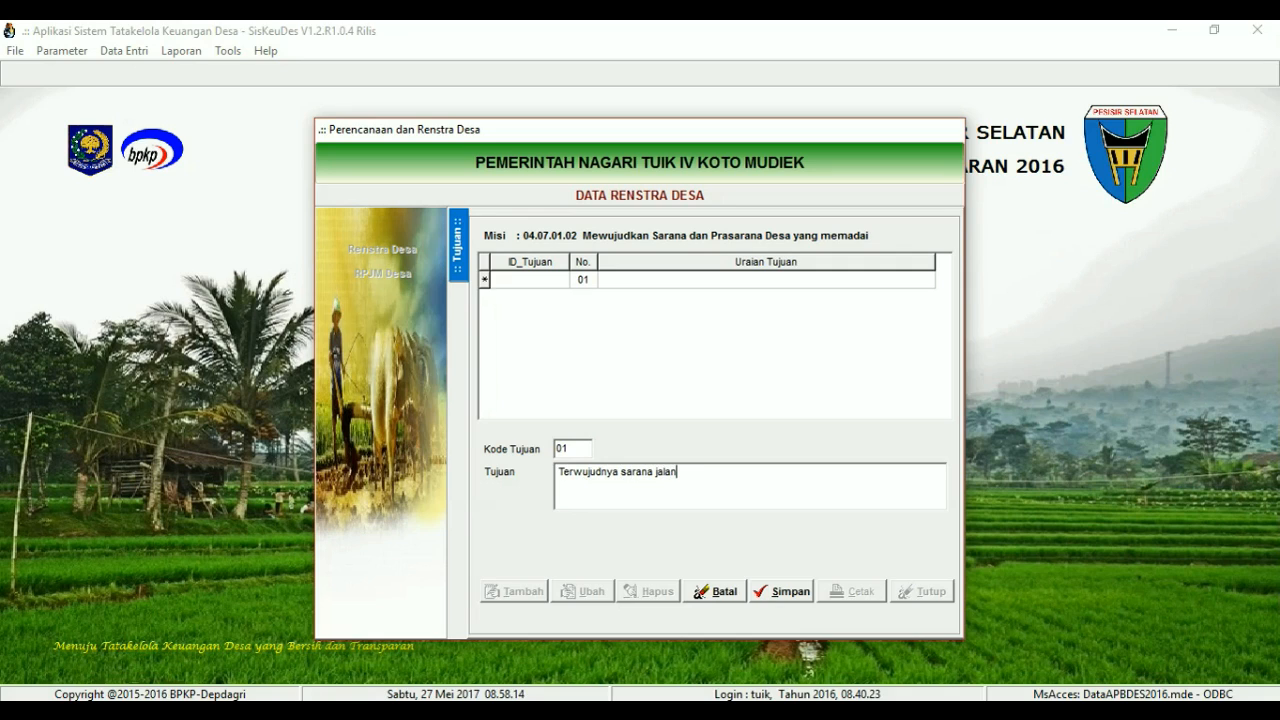
pyautogui.write(' yang dapat mendukung perekonomian warga desa')
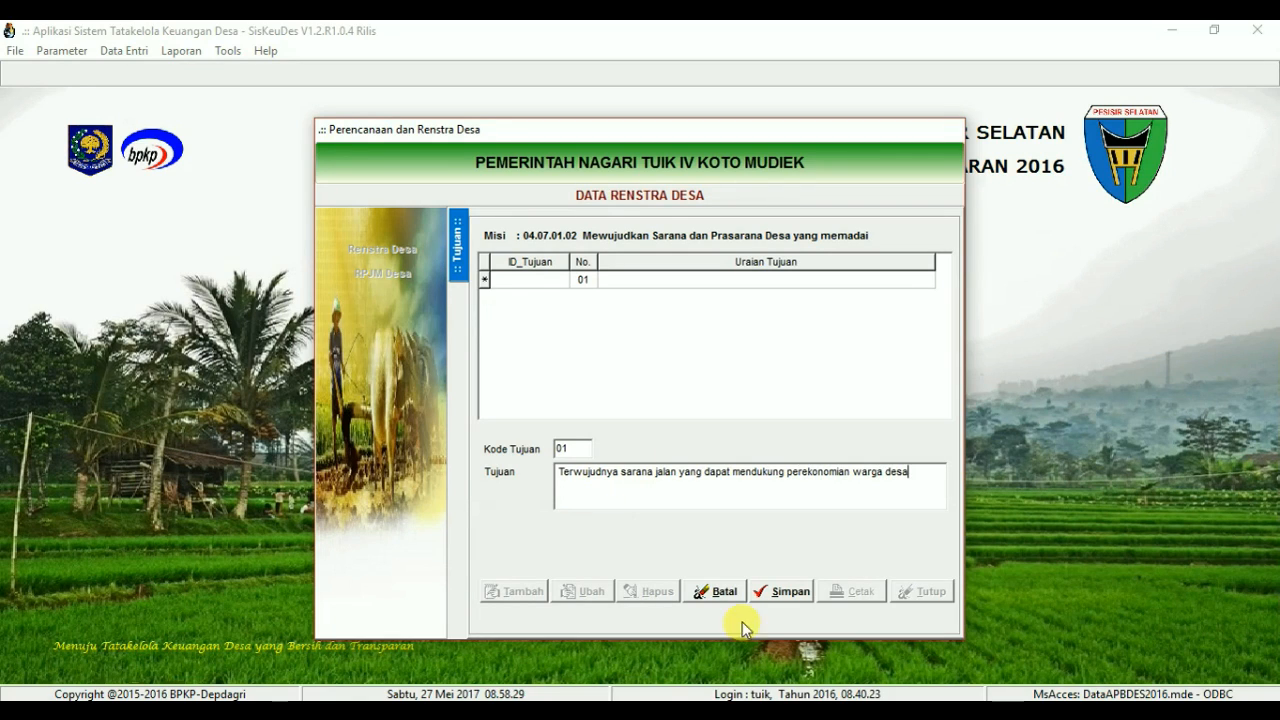
pyautogui.click(787, 591)
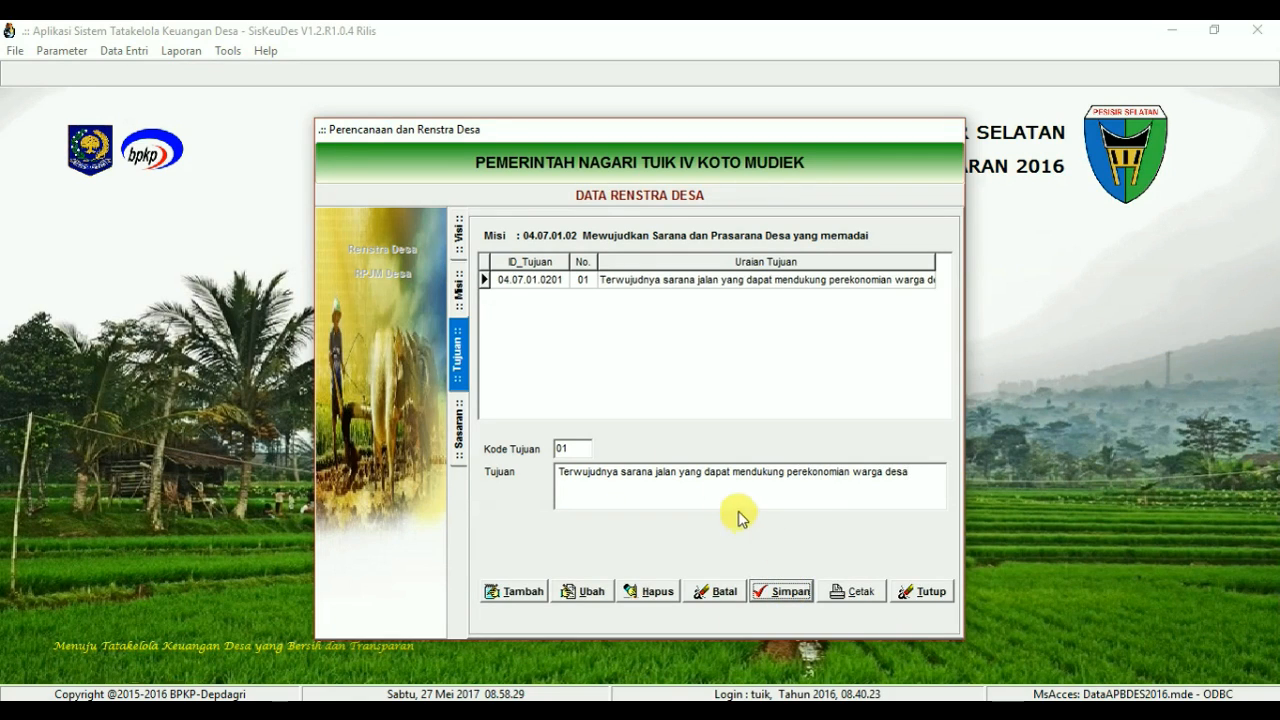
# Step: Add and save goal 02 for mission 02 with the description "Terwujudnya sarana irigasi pertanian untuk peningkatan produksi hasil pertanian"
pyautogui.click(509, 594)
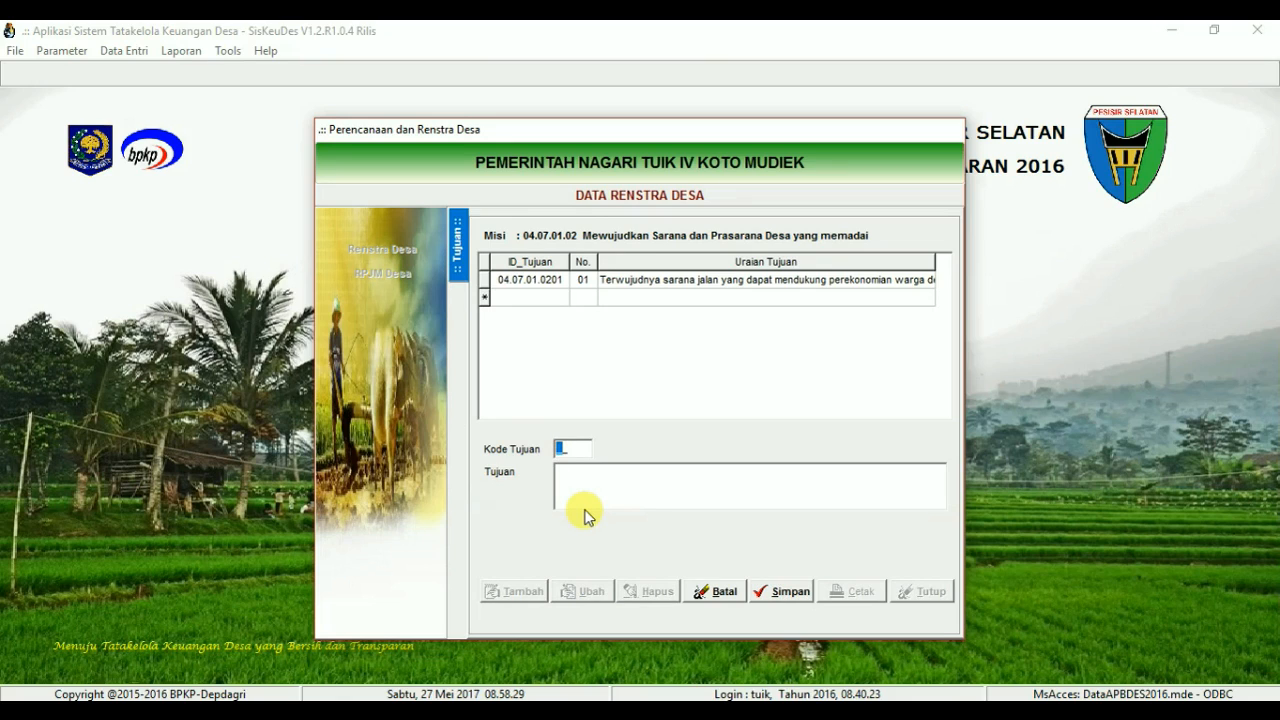
pyautogui.write('02')
pyautogui.click(597, 464)
pyautogui.write('Ter')
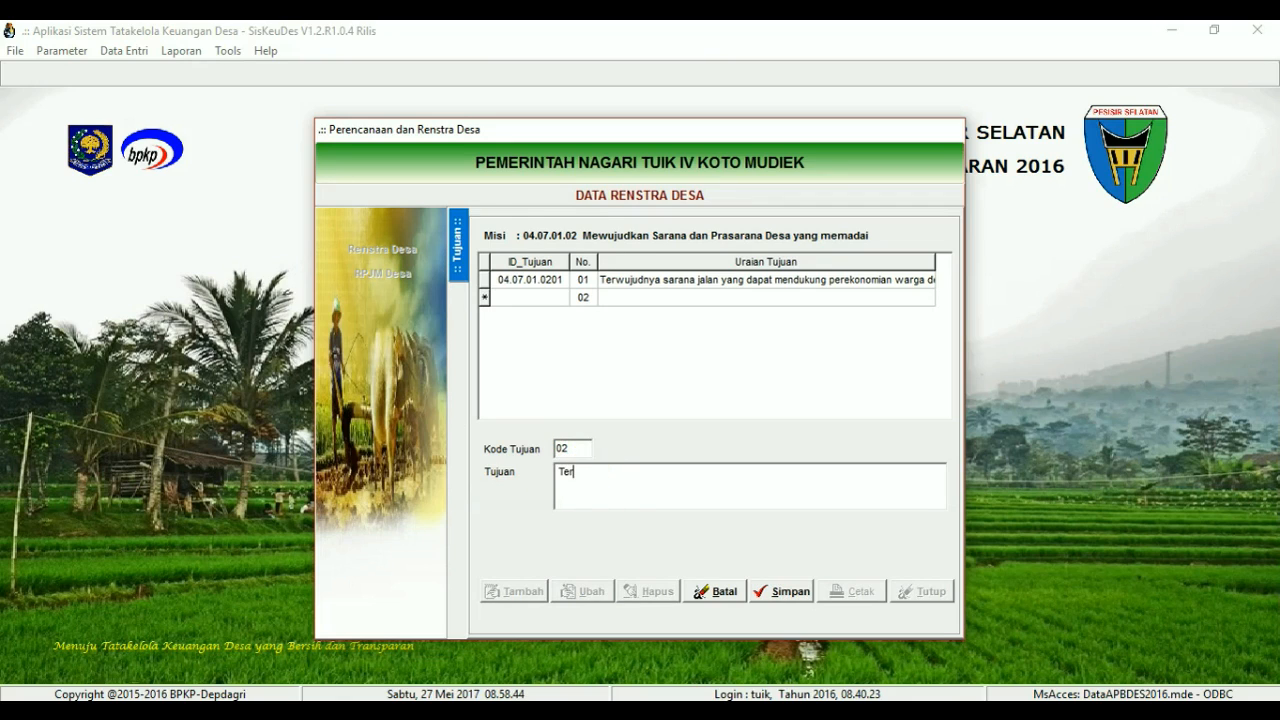
pyautogui.write('wujudnya sarana irigas')
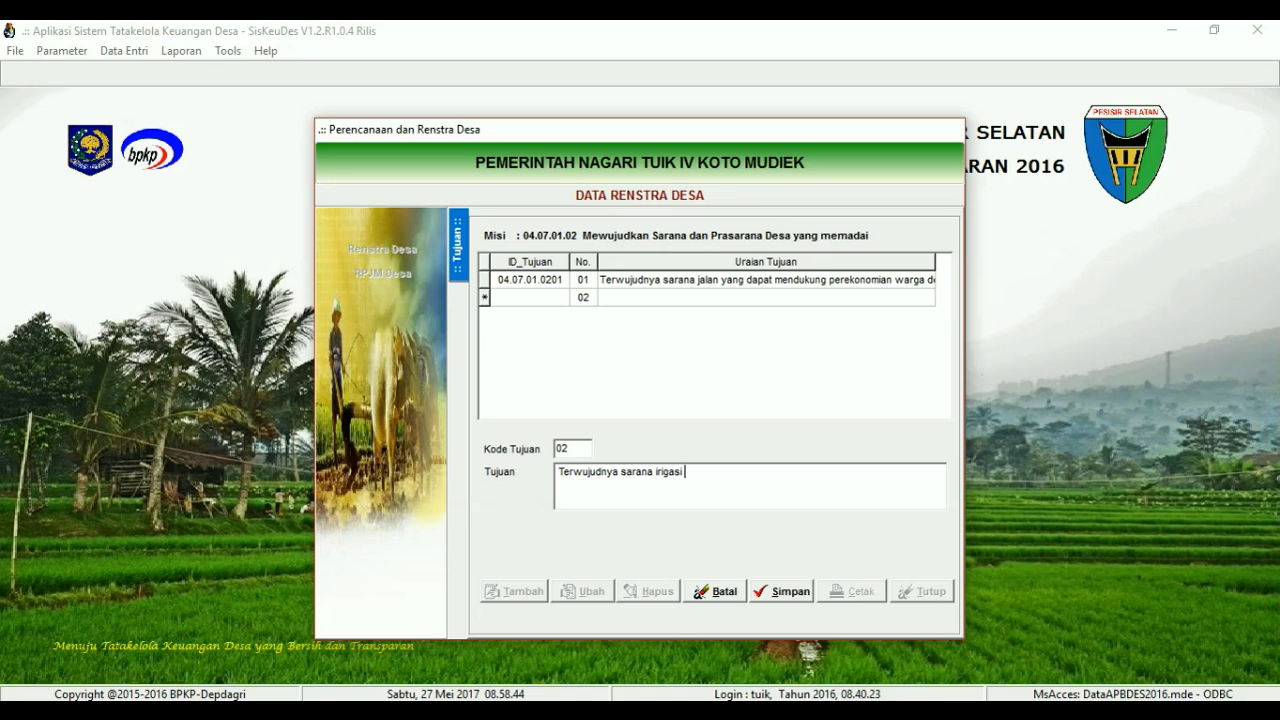
pyautogui.write('i pertanian untuk peningkatan ')
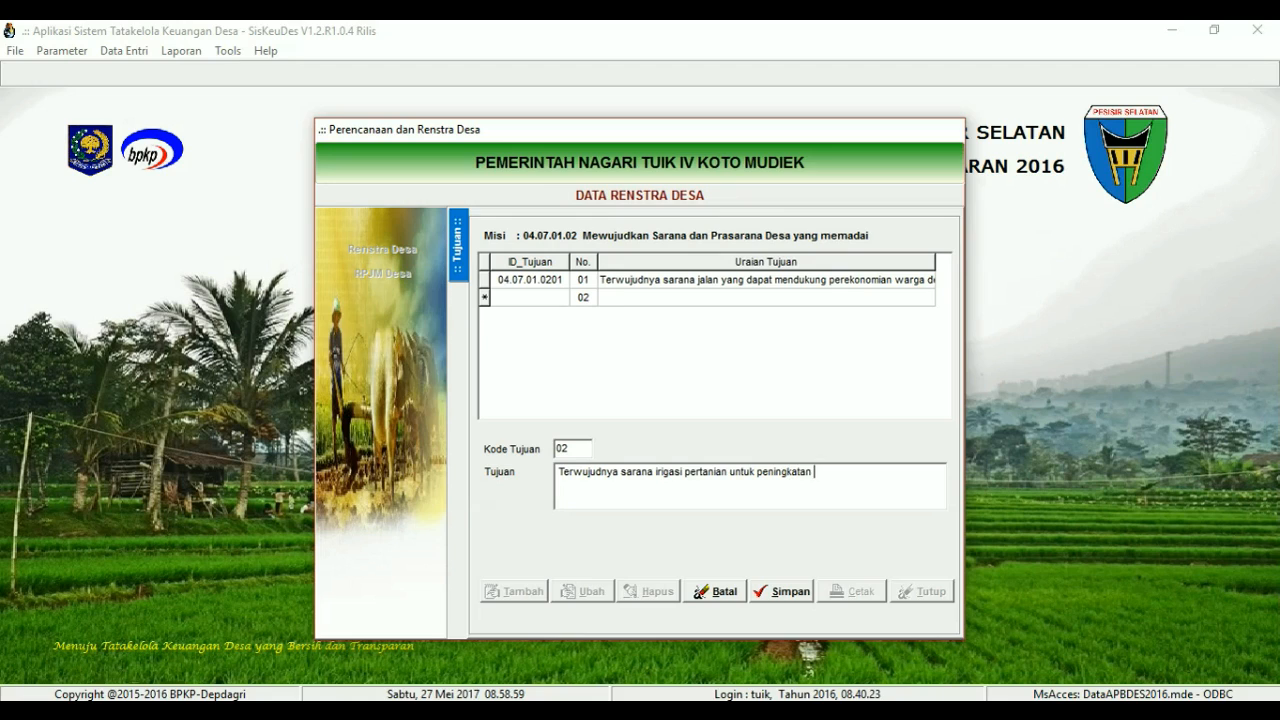
pyautogui.write('produksi hasil pertanian')
pyautogui.click(780, 591)
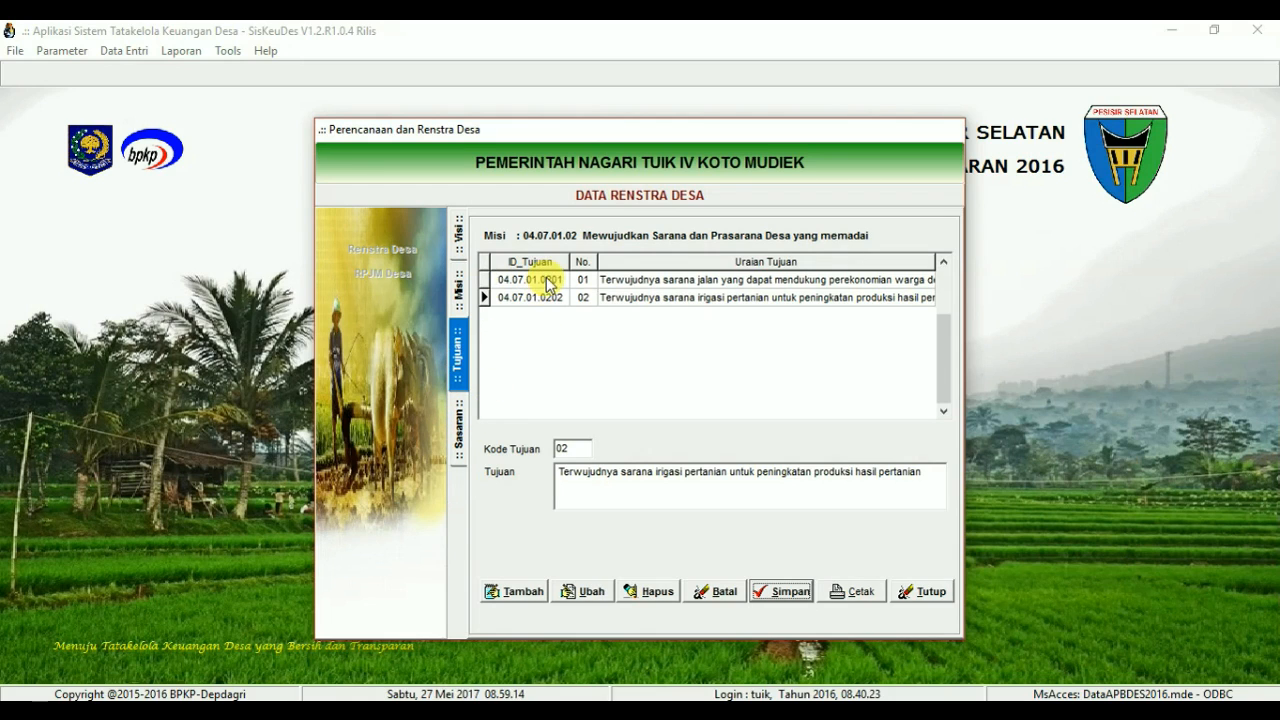
# Step: Under goal 01 of mission 02, add and save target 01 with the description "Tersedianya jalan desa yang baik dan memadai"
pyautogui.doubleClick(618, 283)
pyautogui.click(522, 591)
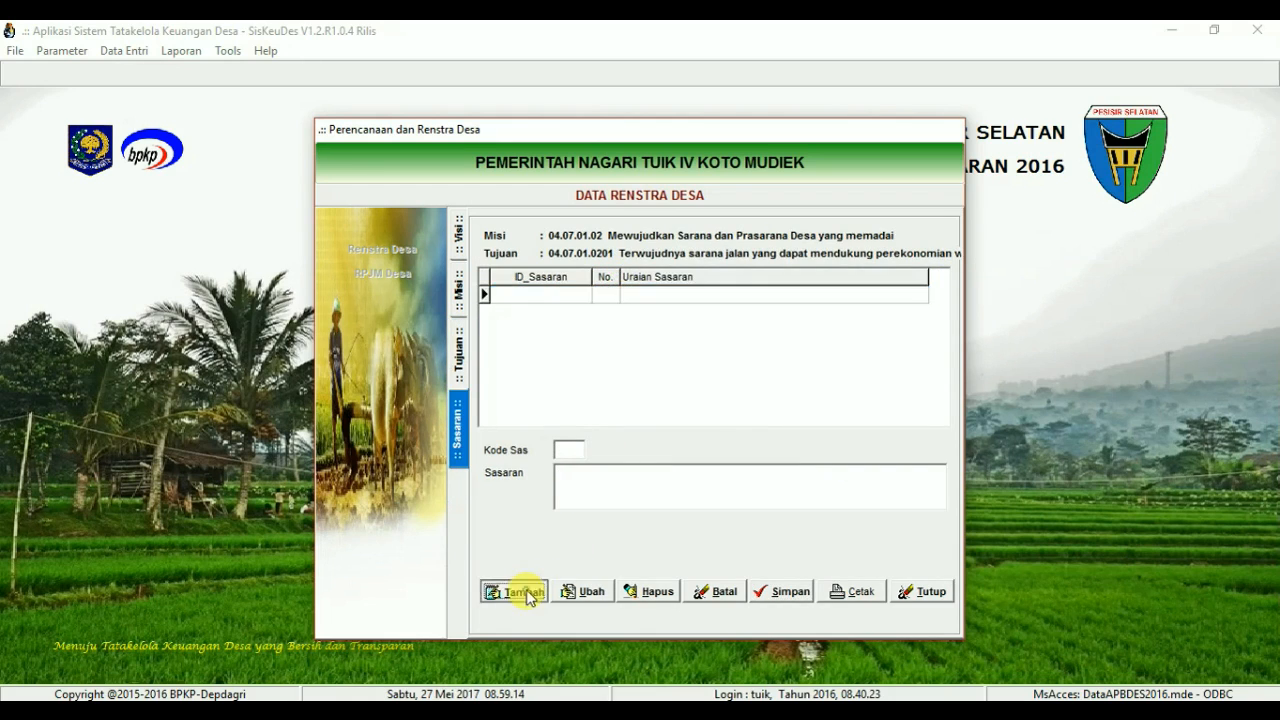
pyautogui.write('01')
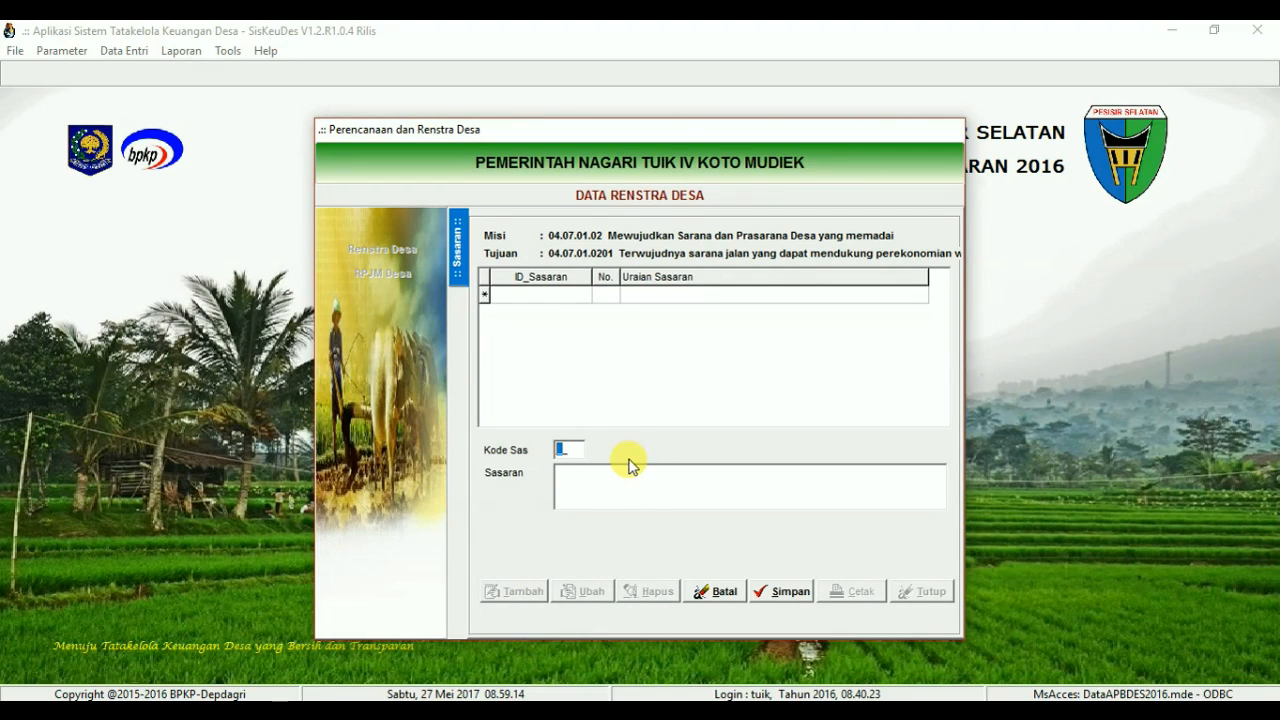
pyautogui.click(610, 485)
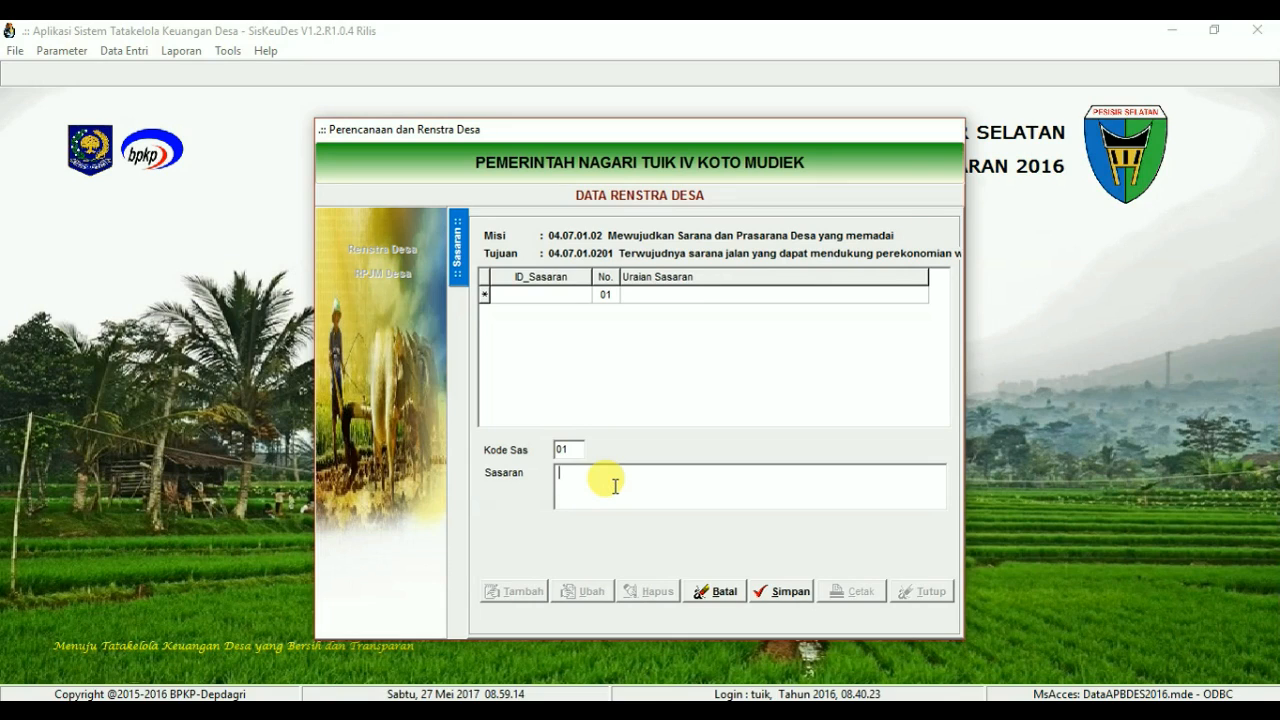
pyautogui.write('Tersedia')
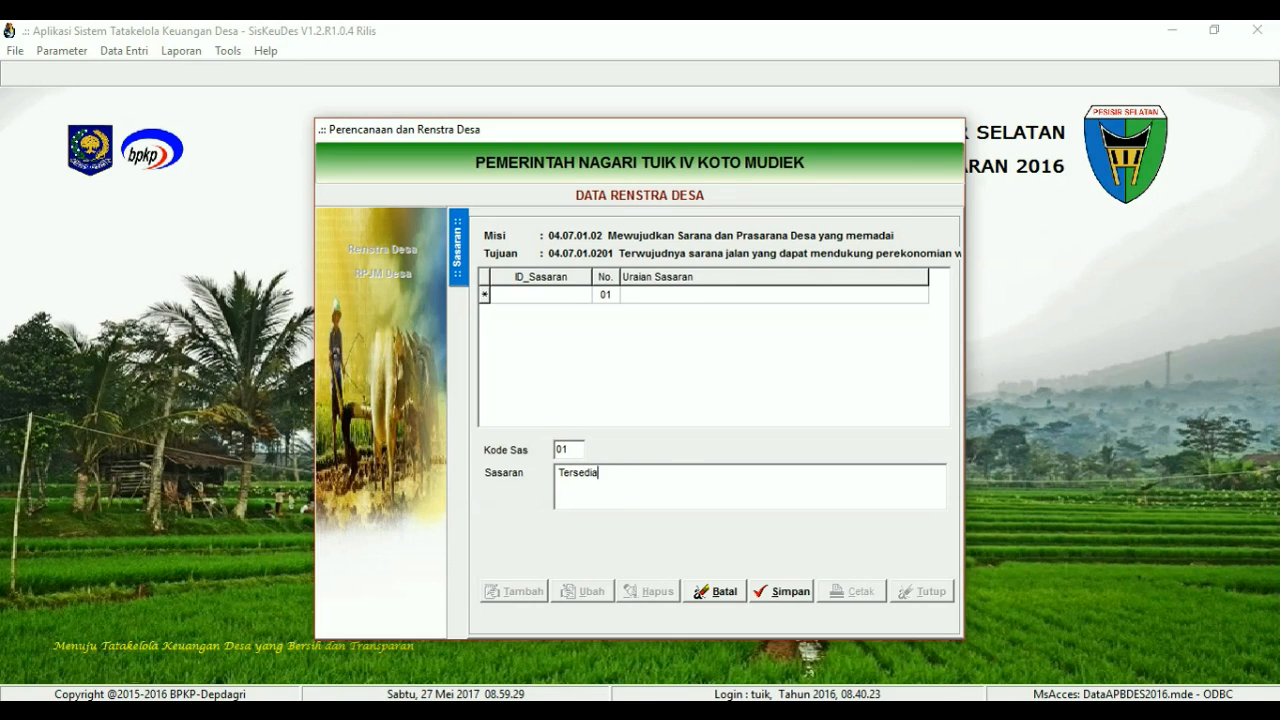
pyautogui.write('nya s')
pyautogui.press('BackSpace')
pyautogui.write('jalan desa yang baik')
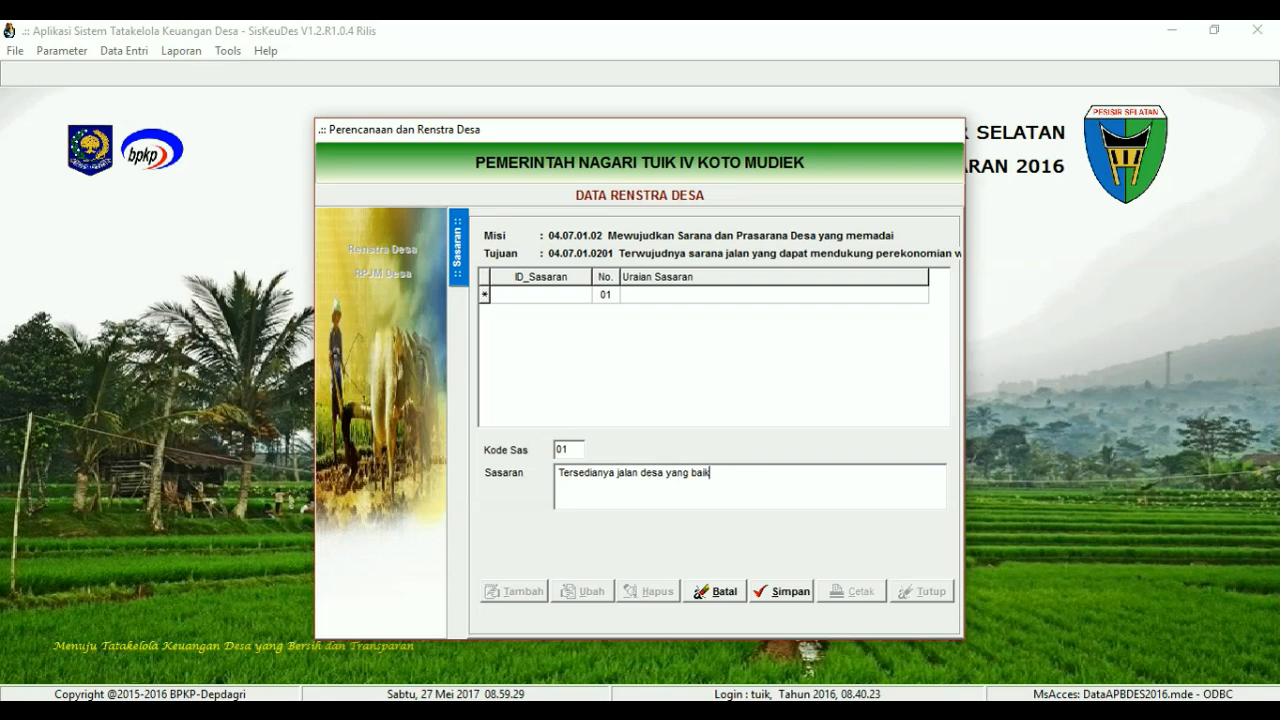
pyautogui.write(' dan memadai')
pyautogui.click(782, 591)
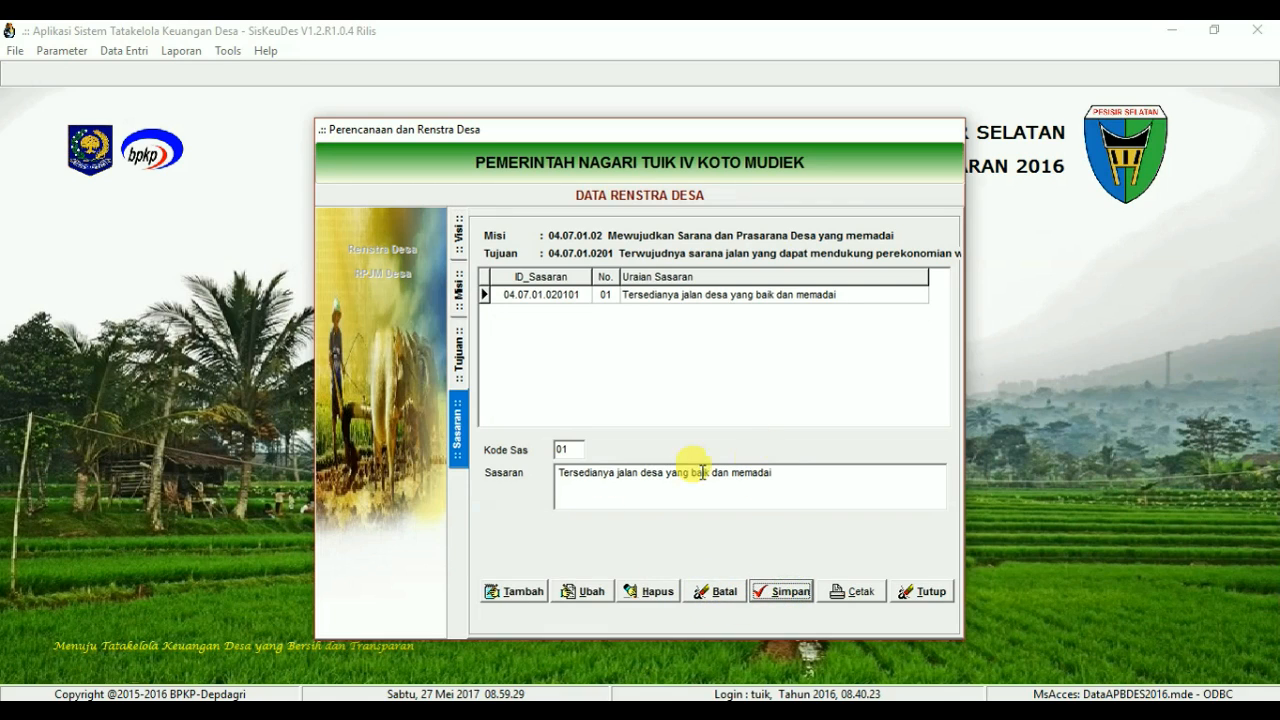
# Step: Add and save target 02 under goal 01 of mission 02 with the description "Tersedianya jalan lingkungan yang baik"
pyautogui.click(530, 591)
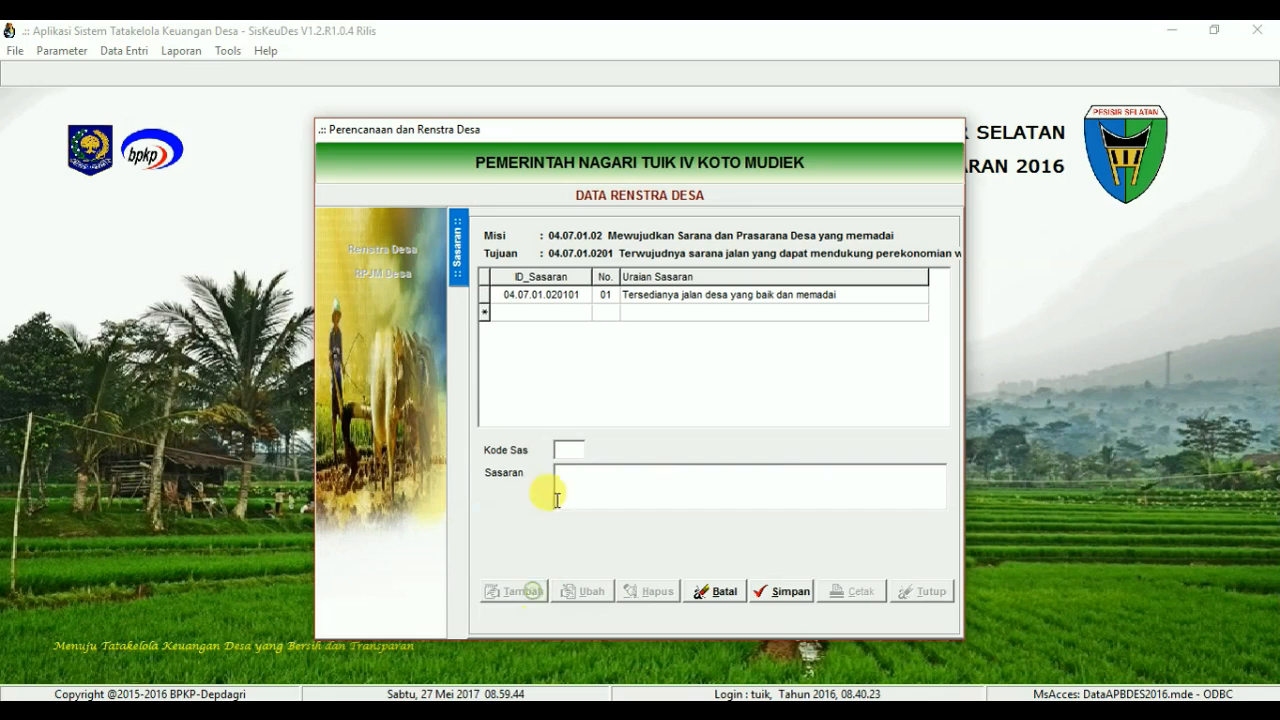
pyautogui.click(562, 449)
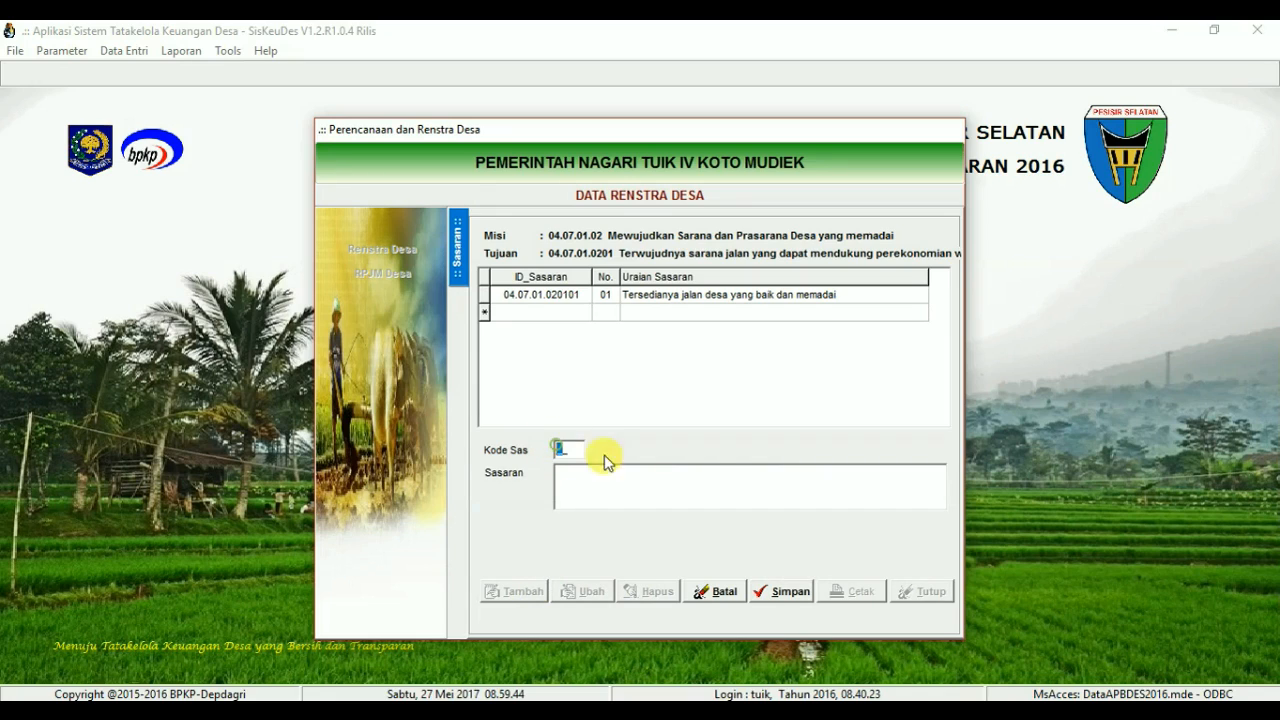
pyautogui.write('02')
pyautogui.click(720, 480)
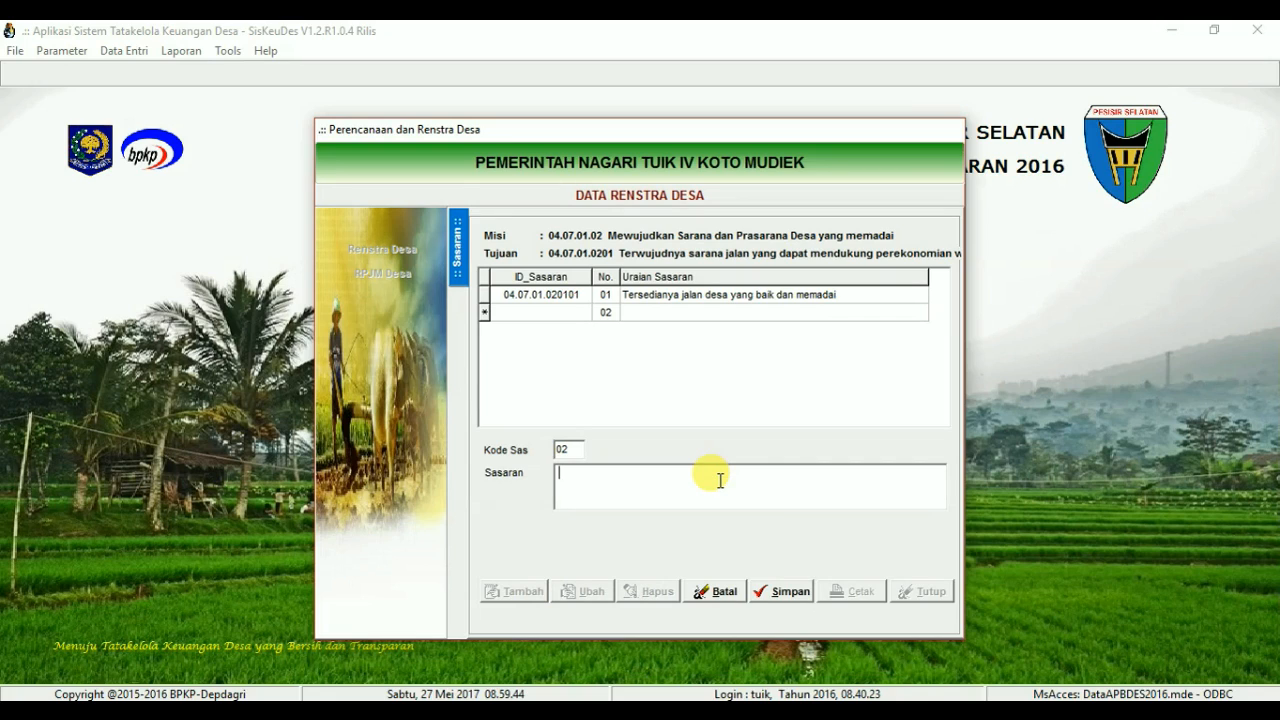
pyautogui.write('Tersedia')
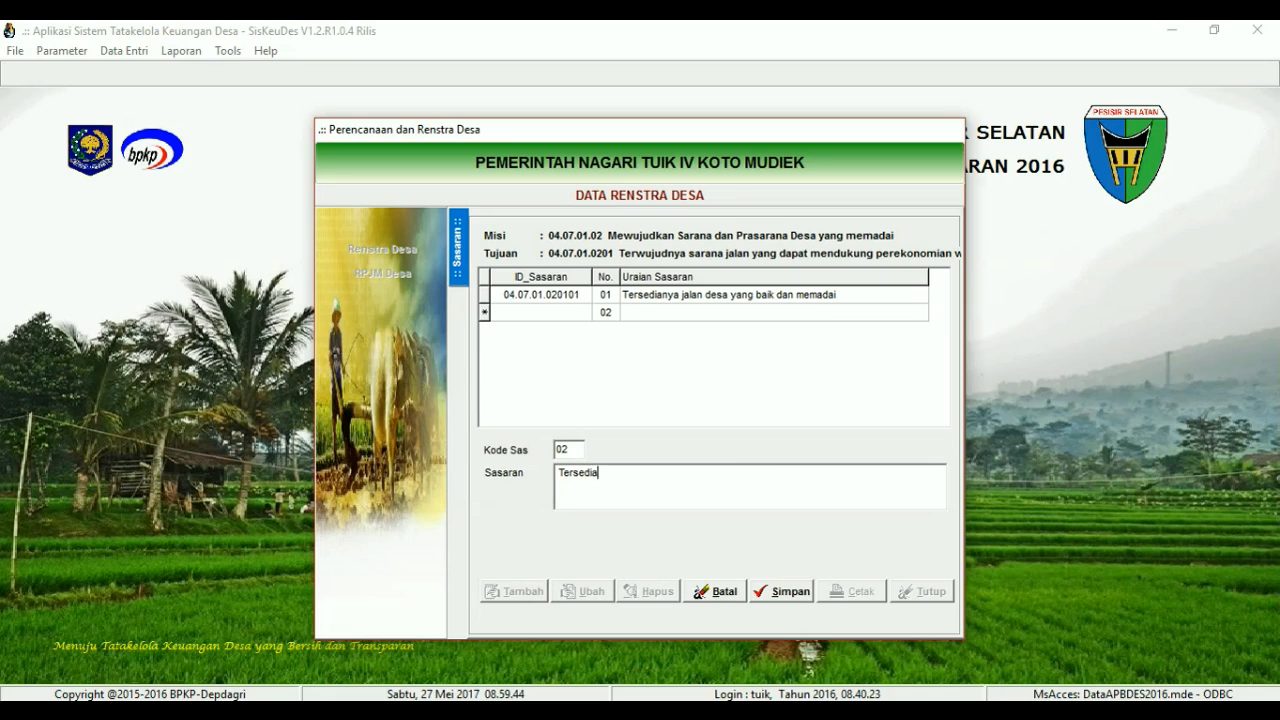
pyautogui.write('nya jalan lingkungan yang baik')
pyautogui.click(790, 591)
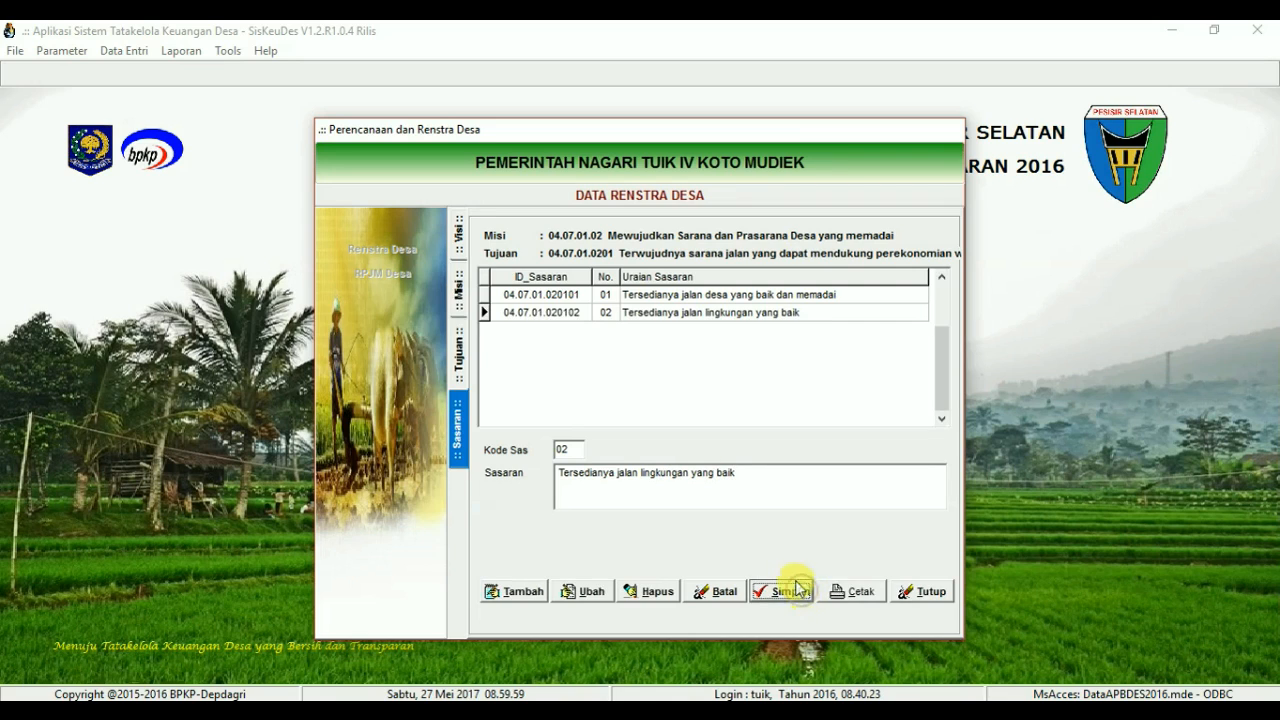
# Step: Under goal 02 of mission 02, add and save target 01 with the description "Tersedianya saluran irigasi sawah yang baik"
pyautogui.click(461, 362)
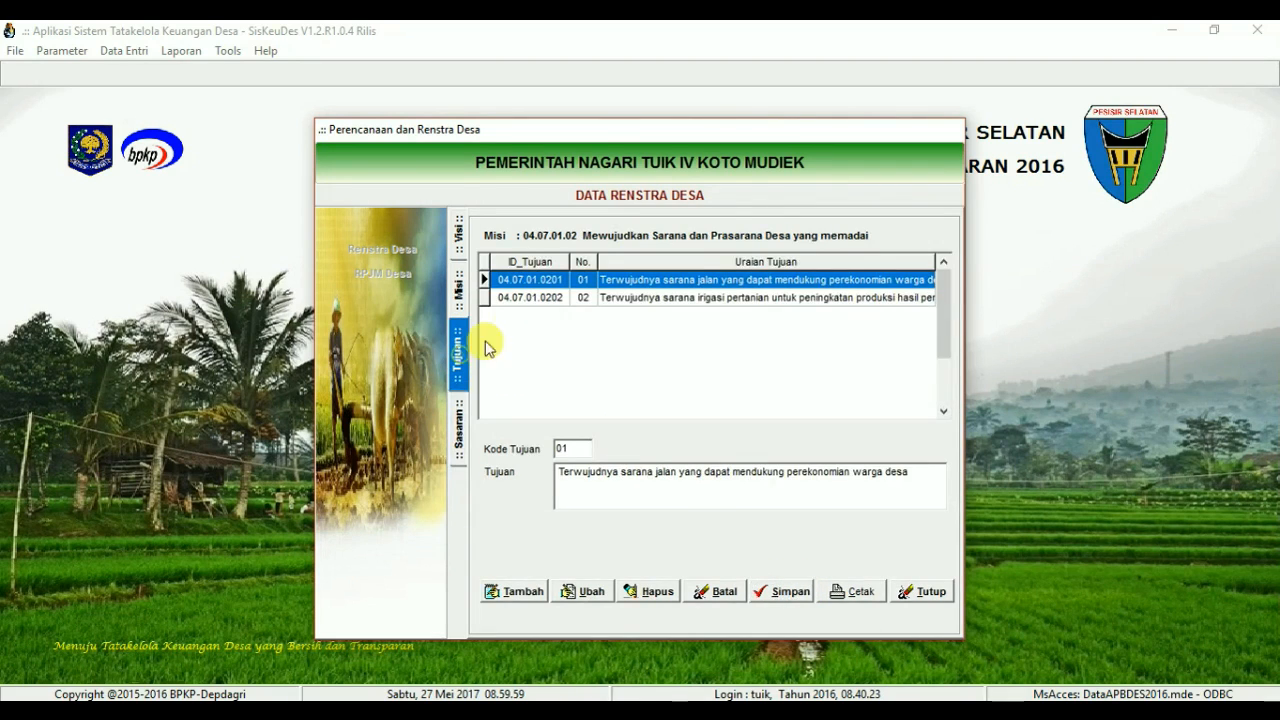
pyautogui.doubleClick(540, 302)
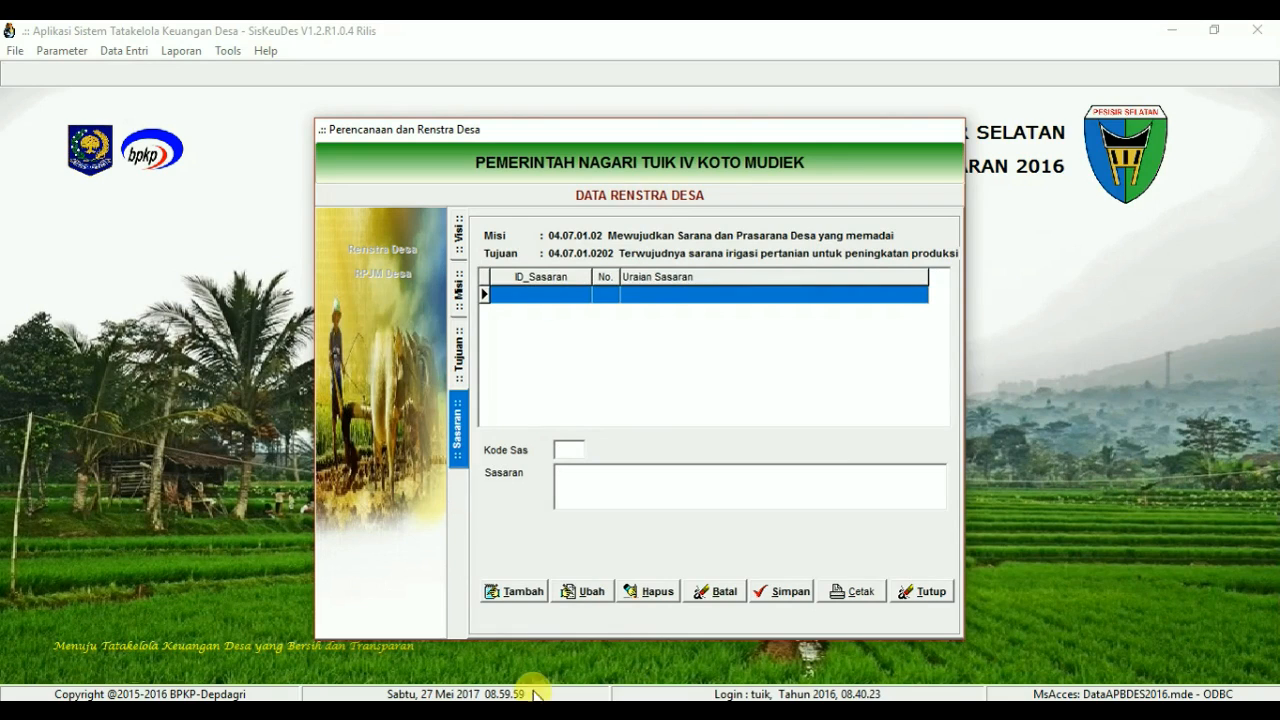
pyautogui.click(514, 592)
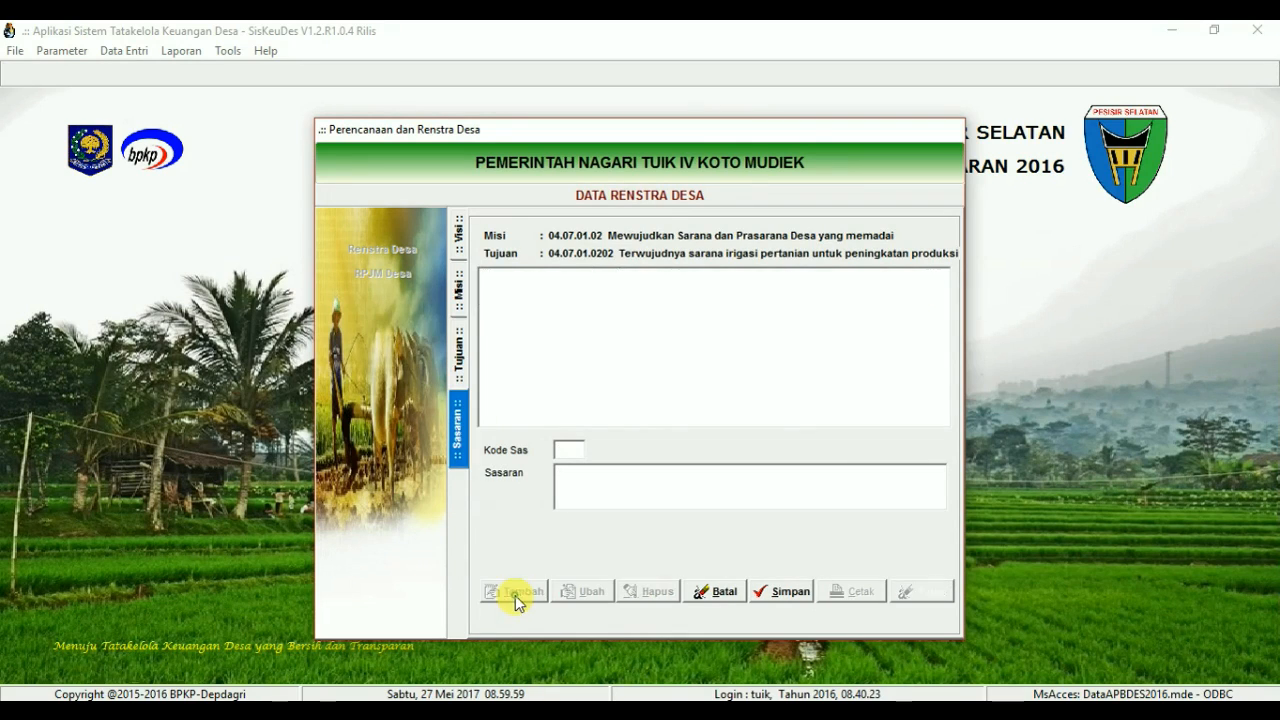
pyautogui.click(561, 450)
pyautogui.write('01')
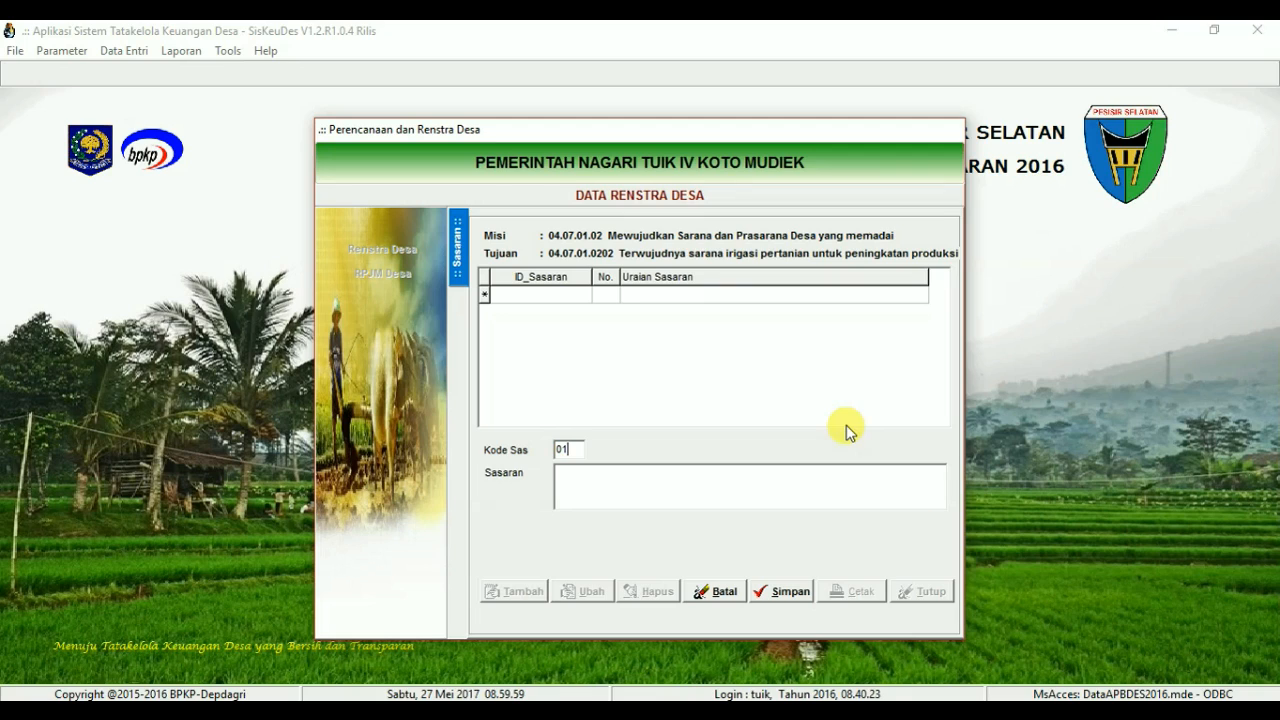
pyautogui.click(733, 496)
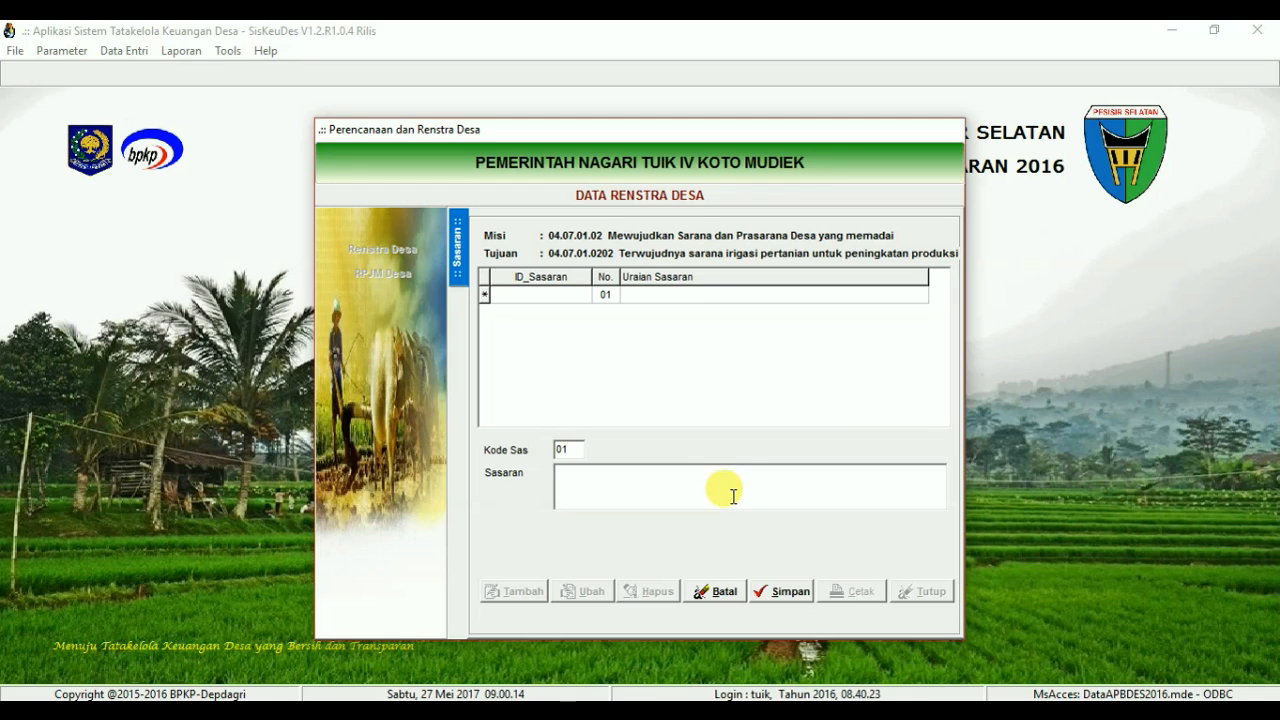
pyautogui.write('Tersedianya saluran irigasi')
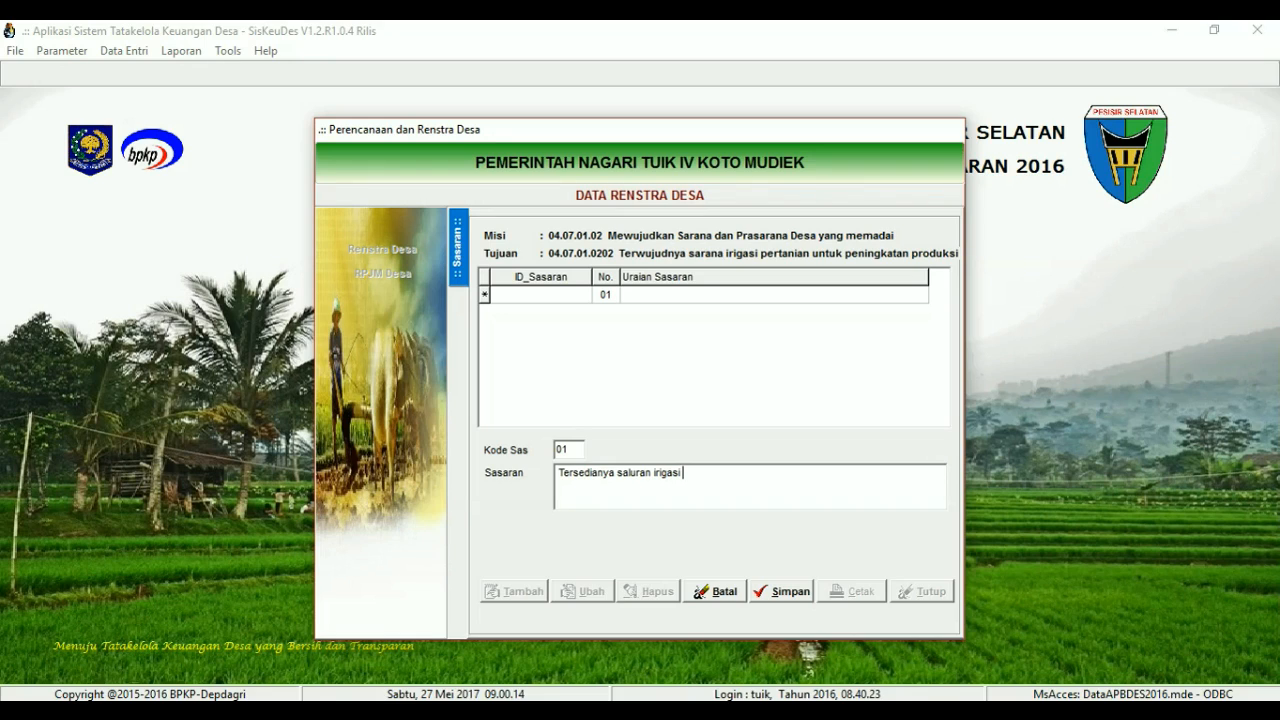
pyautogui.write('sawah yang baik')
pyautogui.click(775, 596)
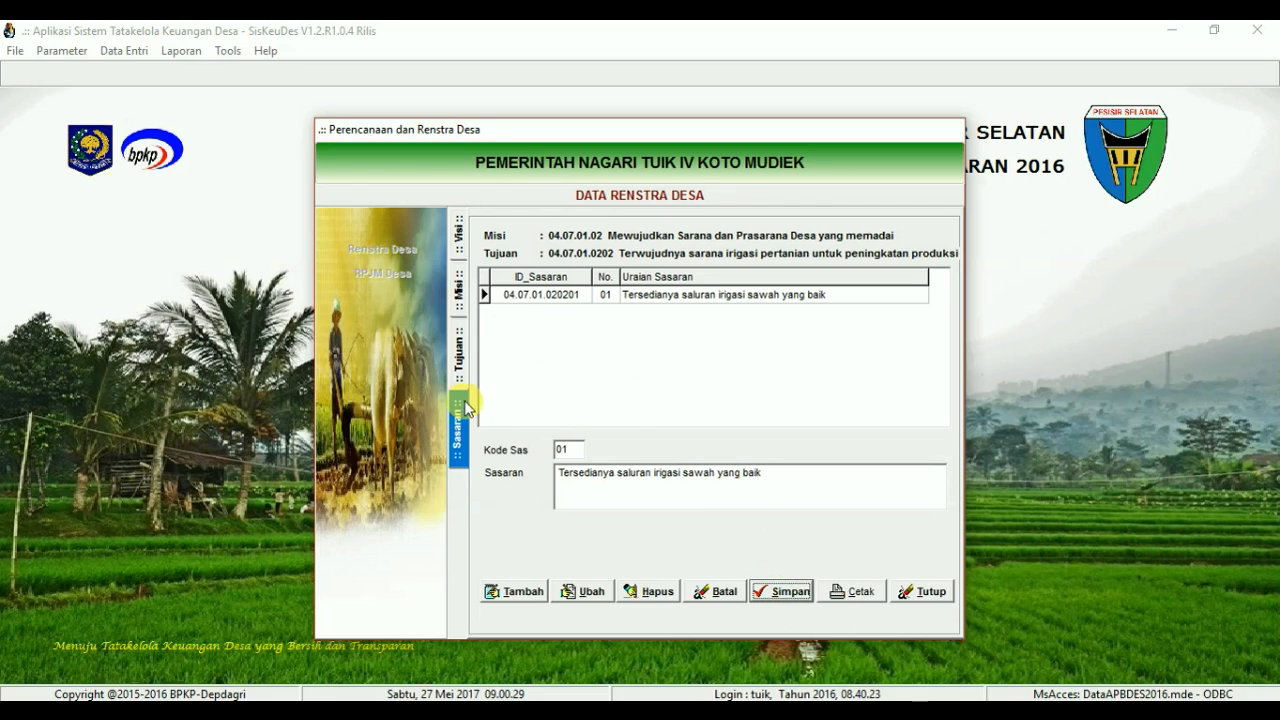
# Step: Add and save target 02 under goal 02 with the description "Terbentuknya himpunan kelompok petani pemakai air yang rukun dan bersahaja"
pyautogui.click(516, 592)
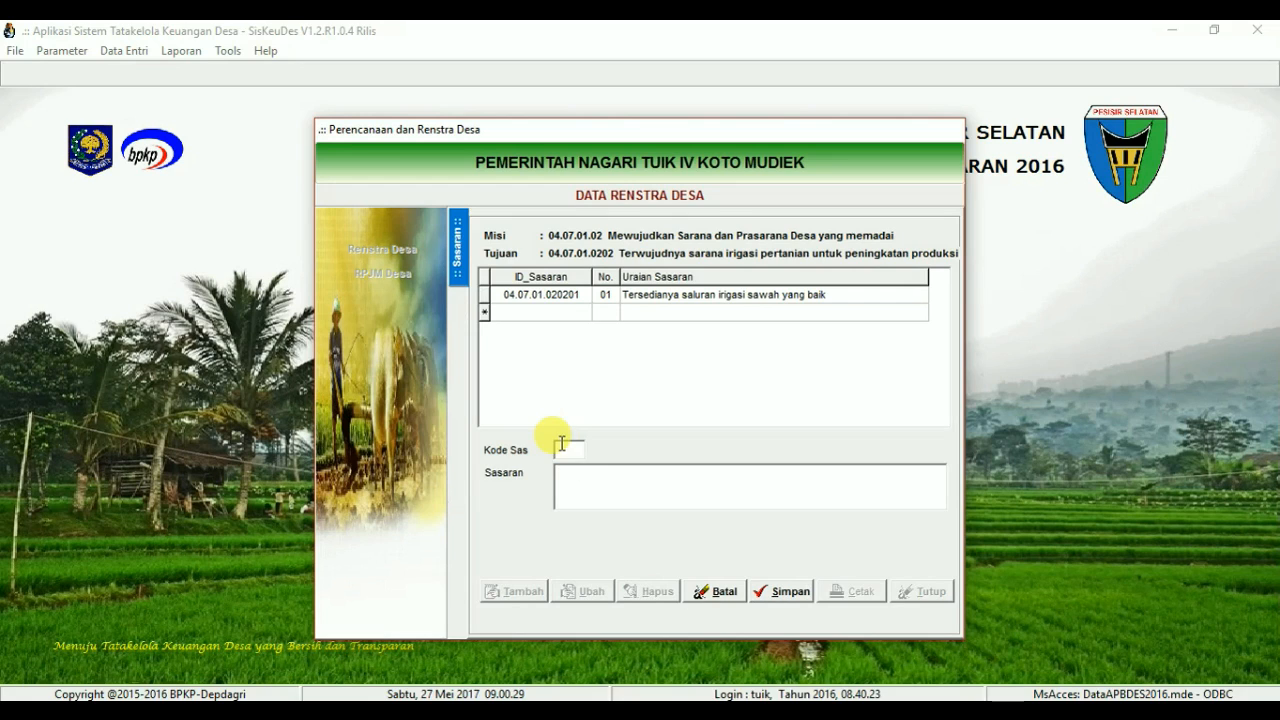
pyautogui.write('02')
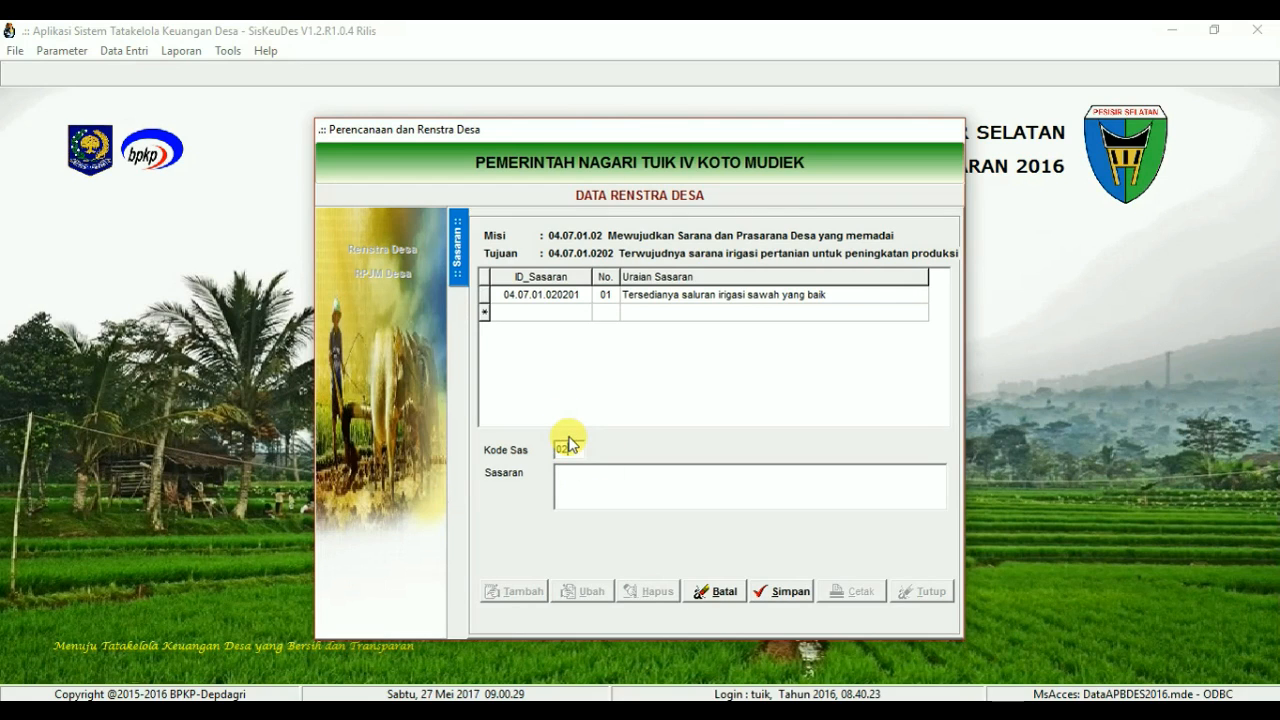
pyautogui.click(645, 487)
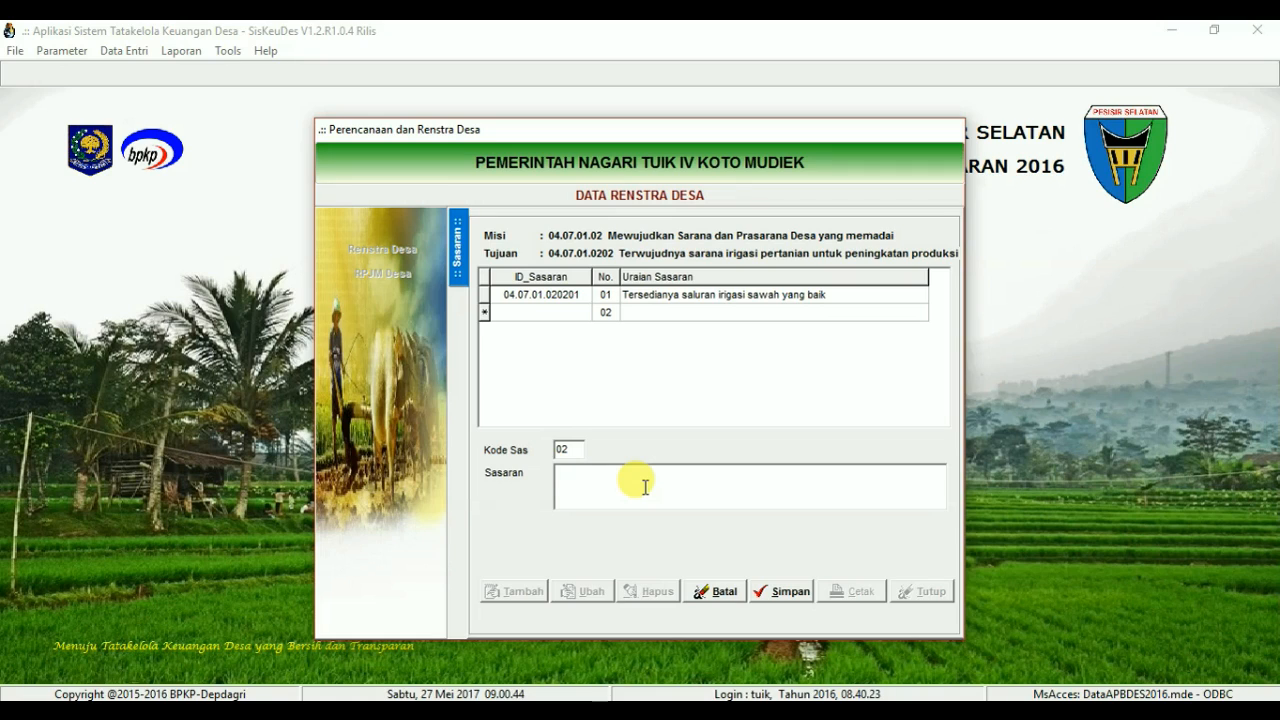
pyautogui.write('Terbentuk')
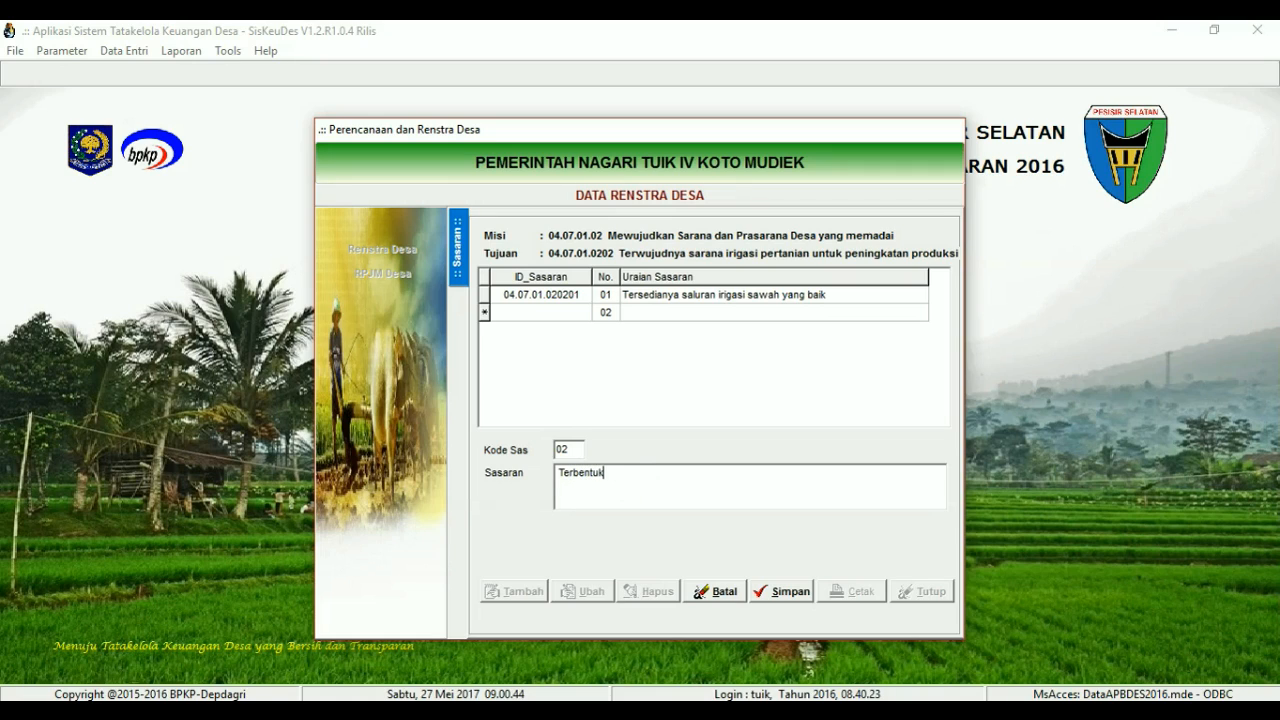
pyautogui.write('nya himpunan kelompok pe')
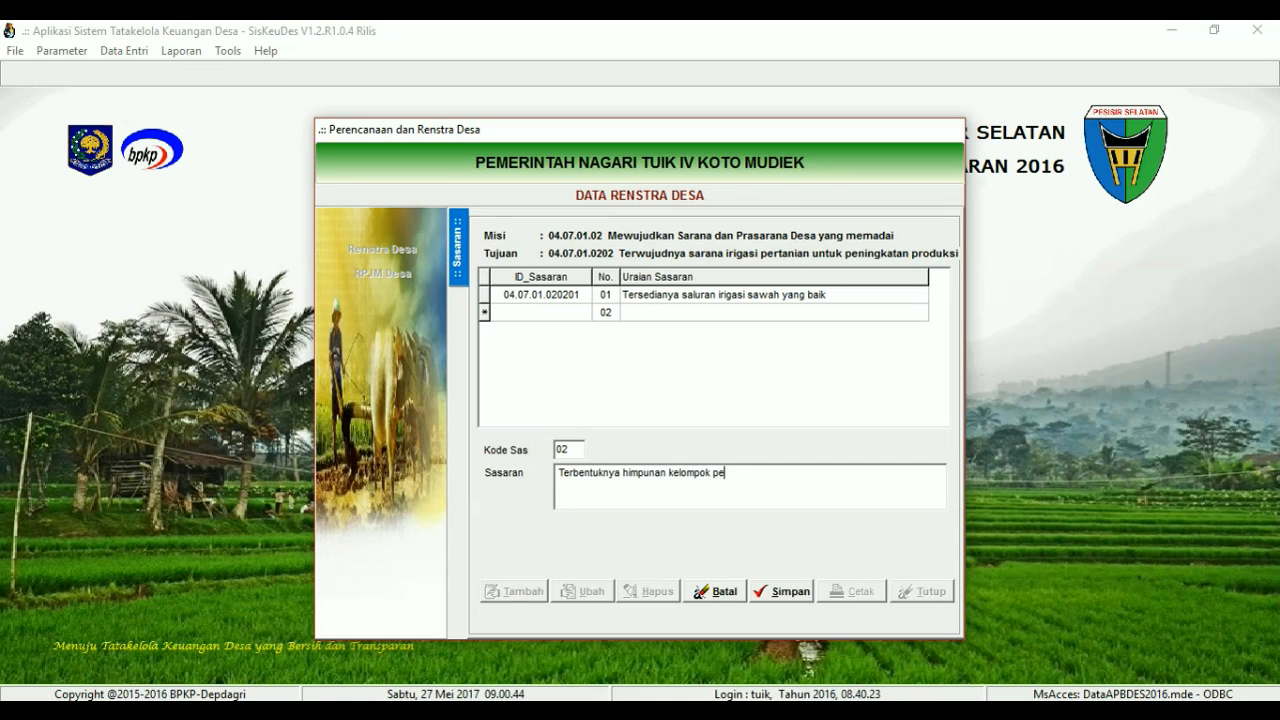
pyautogui.write('tani pemakai air yang rukun dan bersahaja')
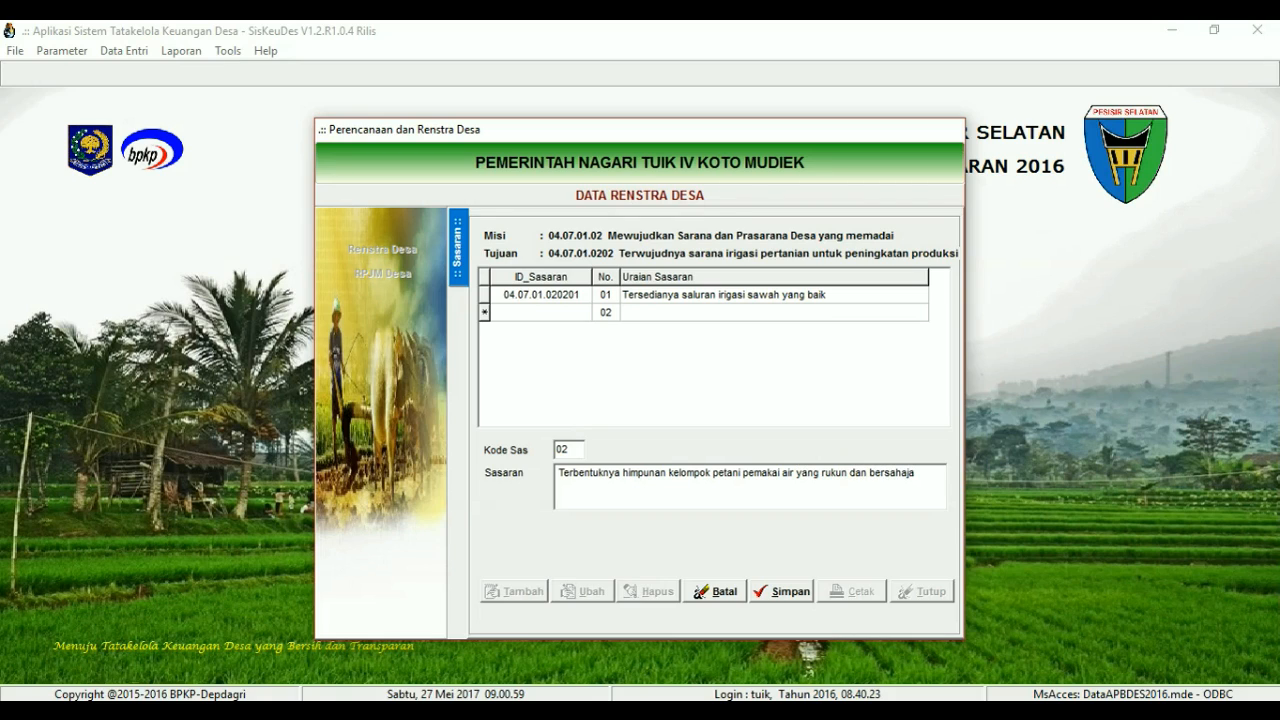
pyautogui.click(774, 582)
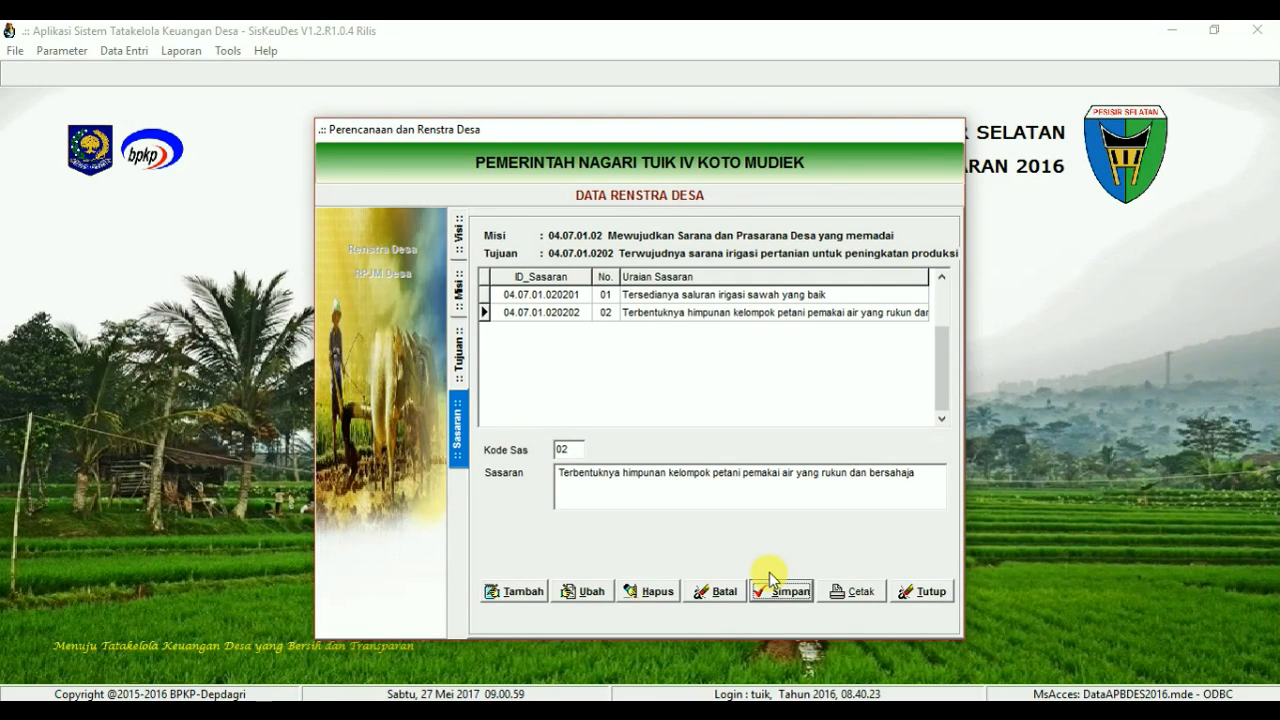
# Step: Add and save goal 03 for mission 02 with the description "Terwujudnya sarana sanitasi lingkungan desa yang baik"
pyautogui.click(459, 352)
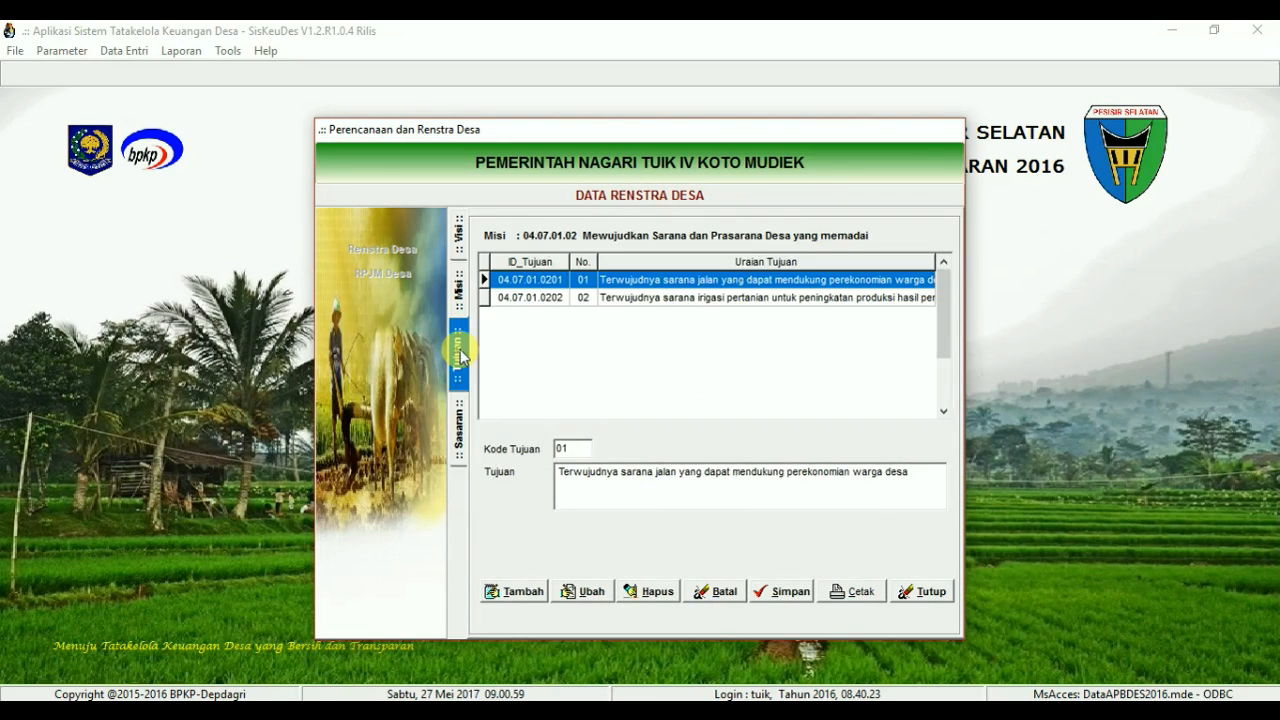
pyautogui.click(498, 591)
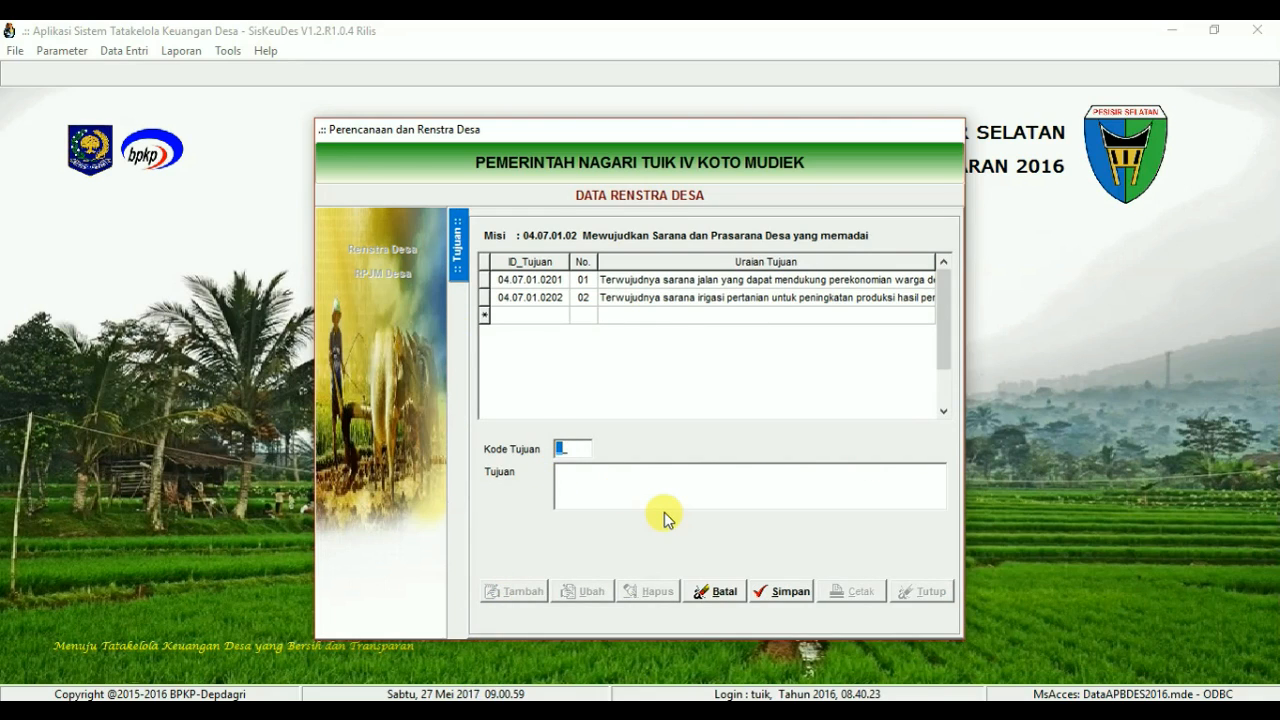
pyautogui.write('03')
pyautogui.click(693, 480)
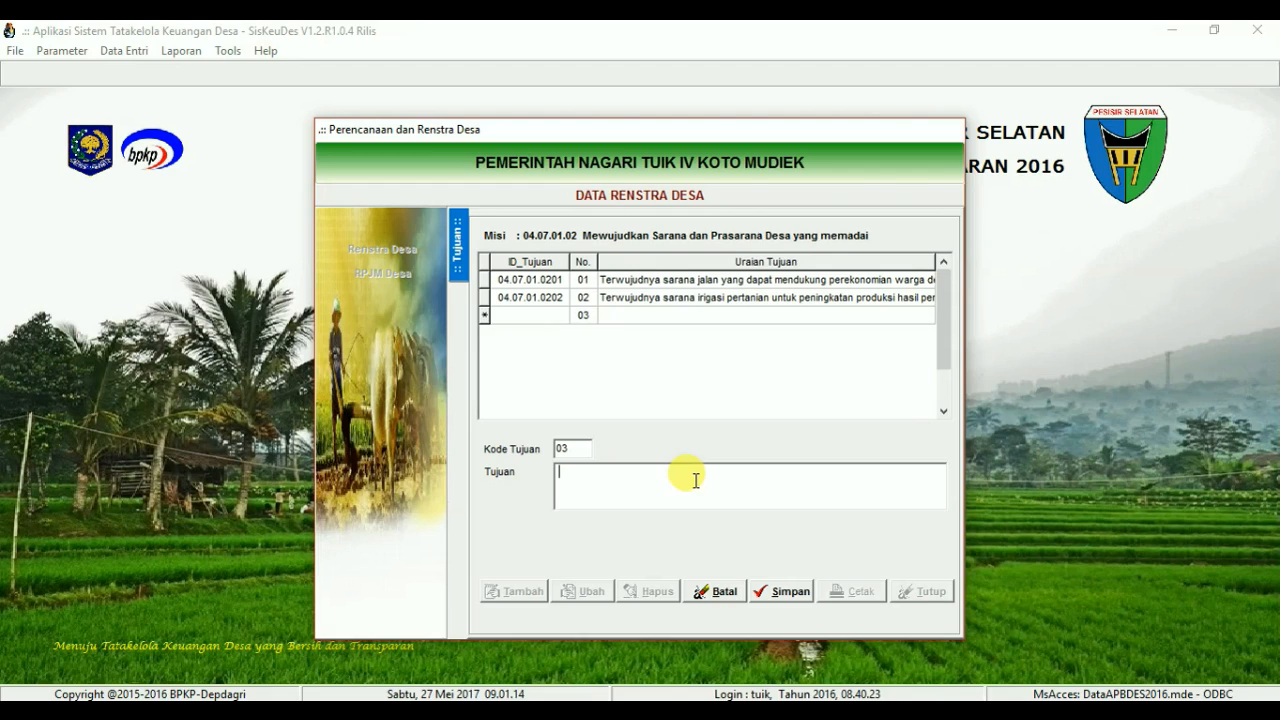
pyautogui.write('Twer')
pyautogui.press('BackSpace')
pyautogui.press('BackSpace')
pyautogui.write('er')
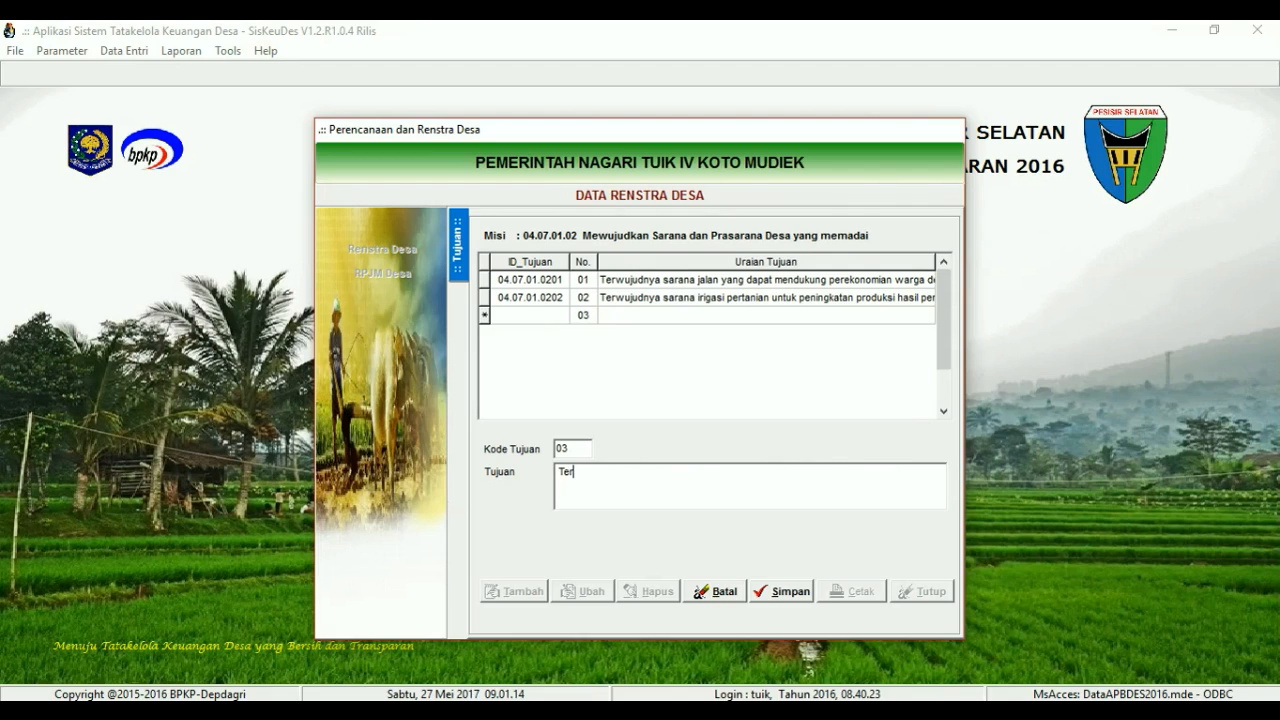
pyautogui.write('wujudnya sarana sanitasi lingk')
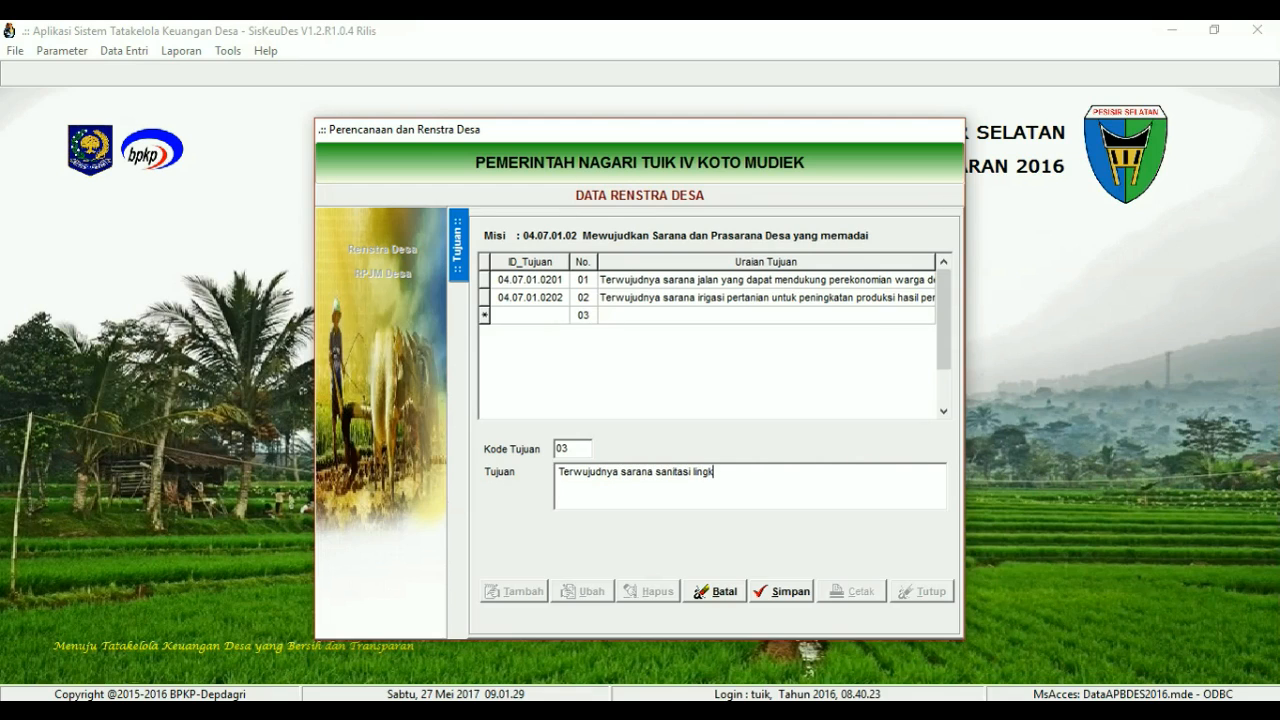
pyautogui.write('ungan desa yang baik')
pyautogui.click(771, 597)
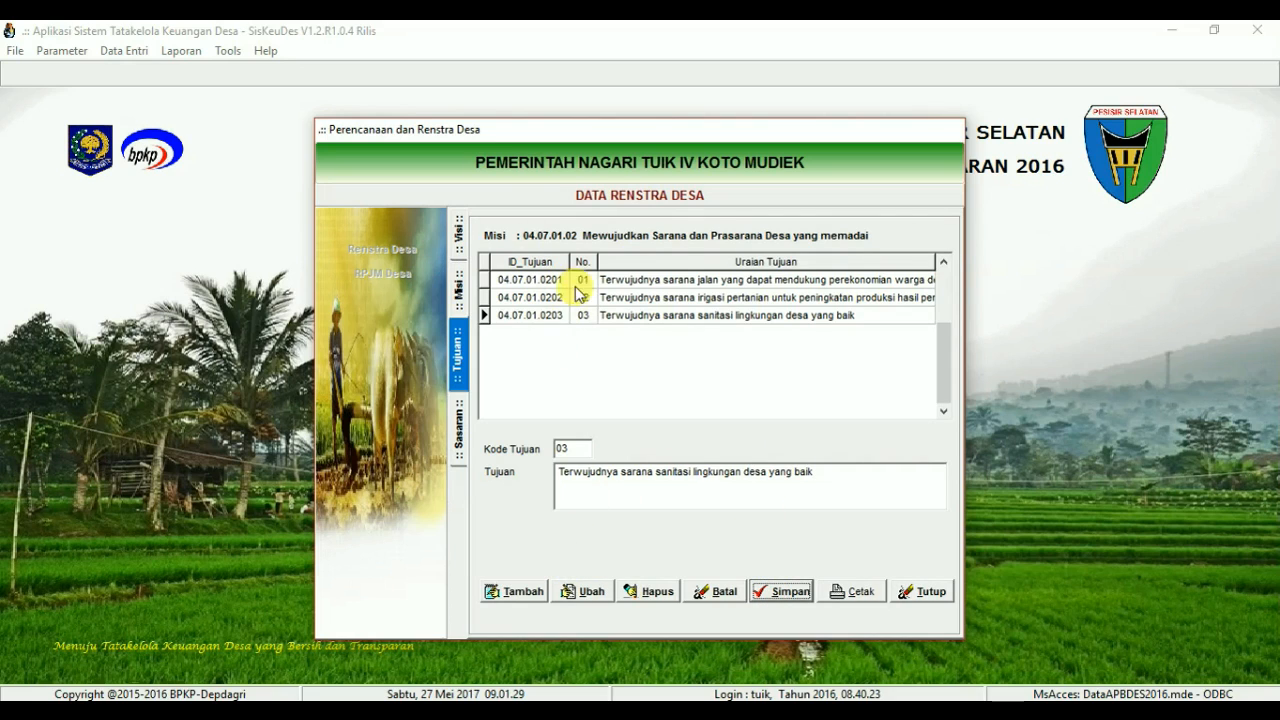
# Step: Under goal 03 of mission 02, add and save target 01 with the description "Tersedianya saluran air lingkungan warga"
pyautogui.click(643, 318)
pyautogui.doubleClick(643, 318)
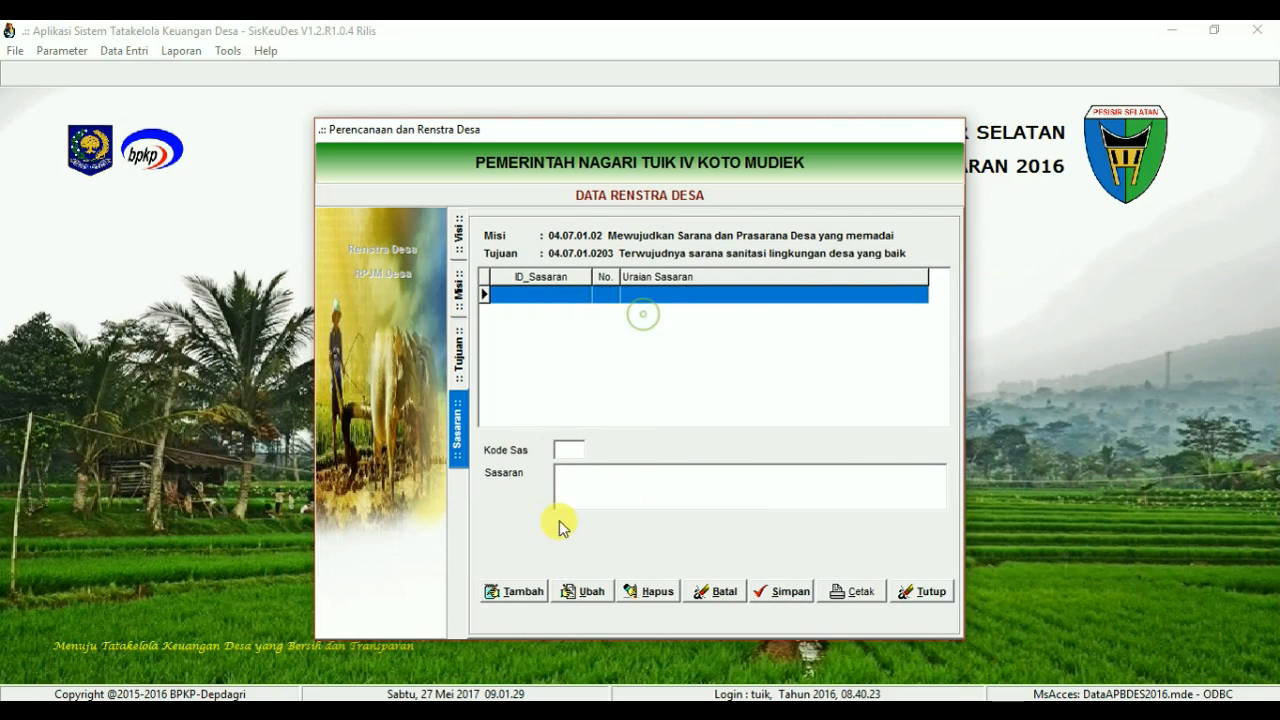
pyautogui.click(516, 591)
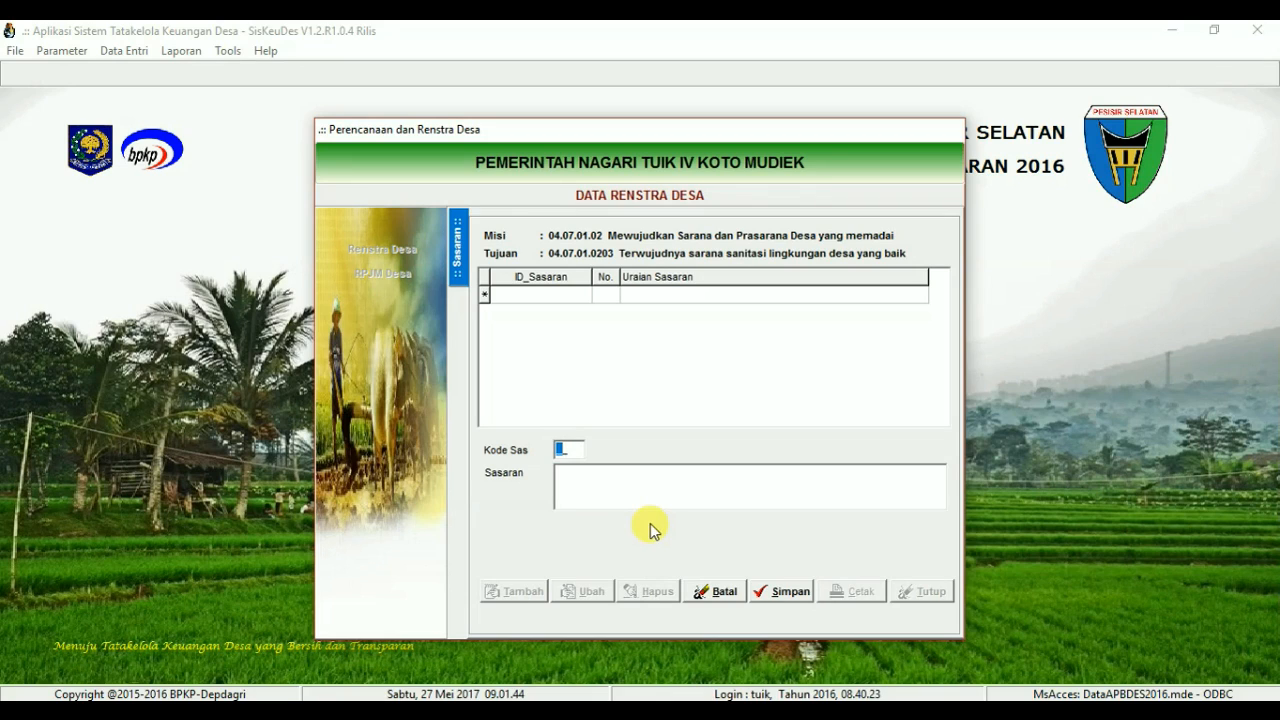
pyautogui.write('01')
pyautogui.click(648, 494)
pyautogui.write('Ter')
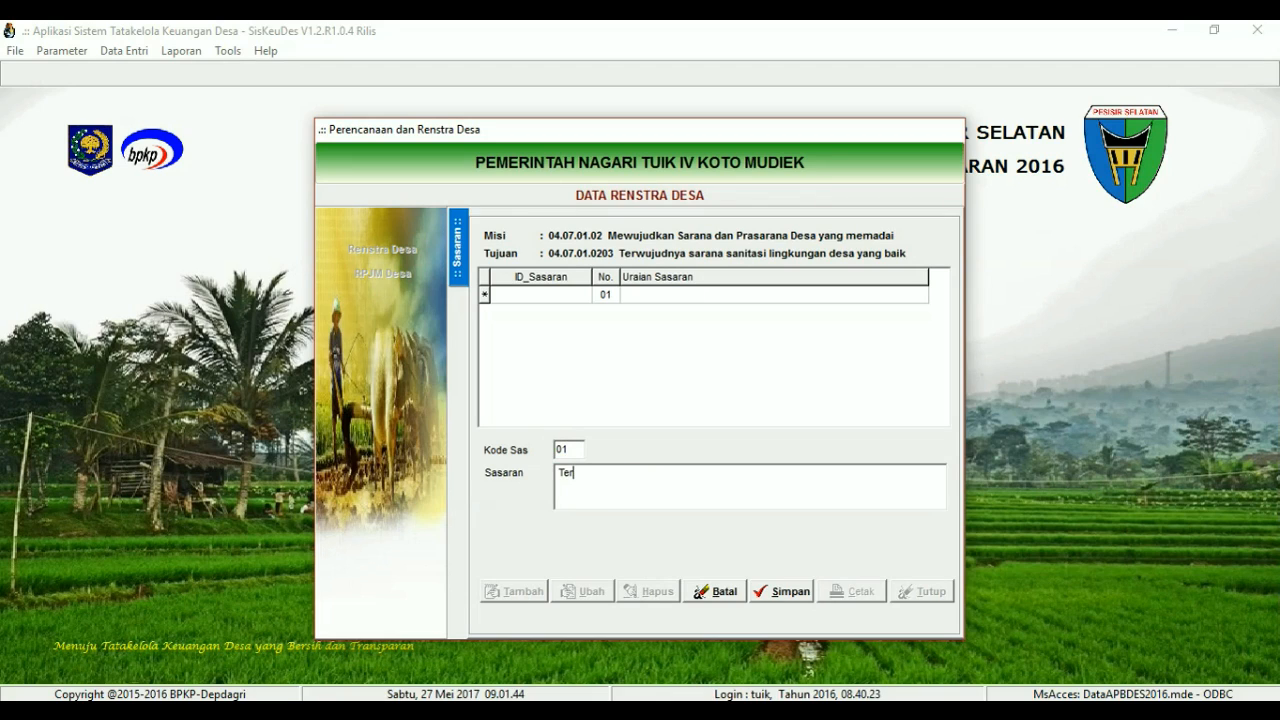
pyautogui.write('sedianya saluran air lingkungan warga')
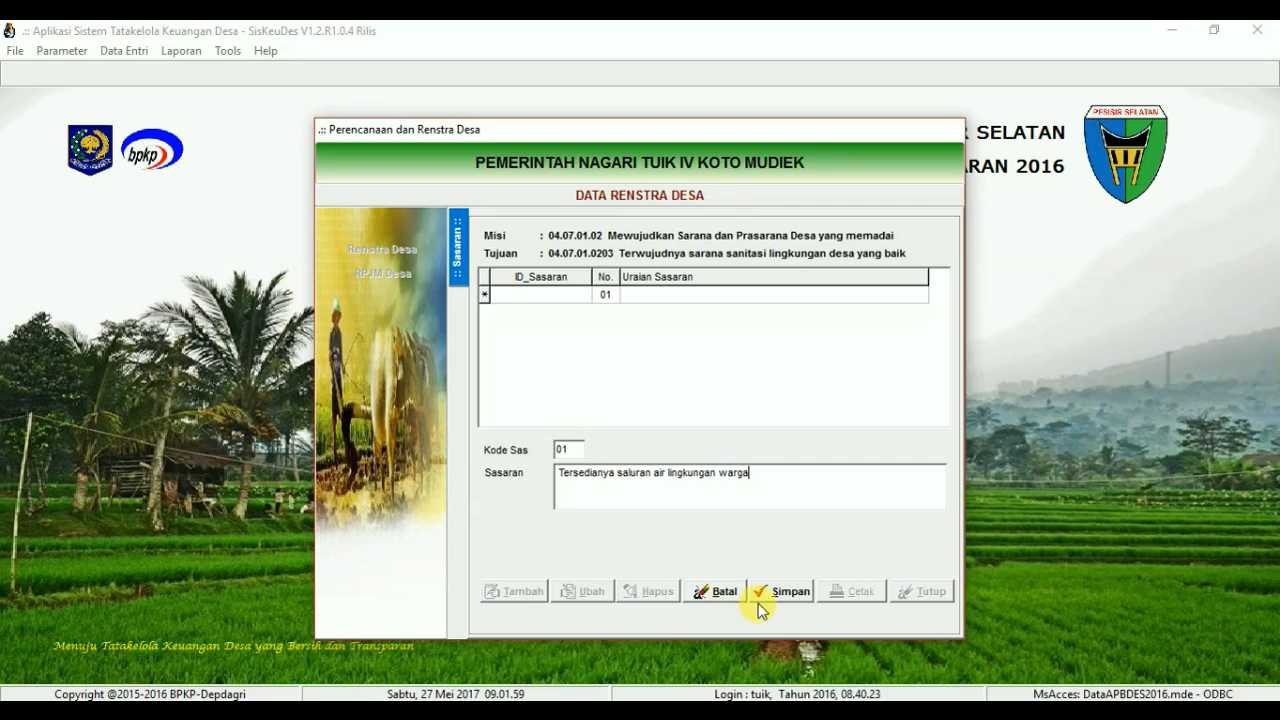
pyautogui.click(762, 598)
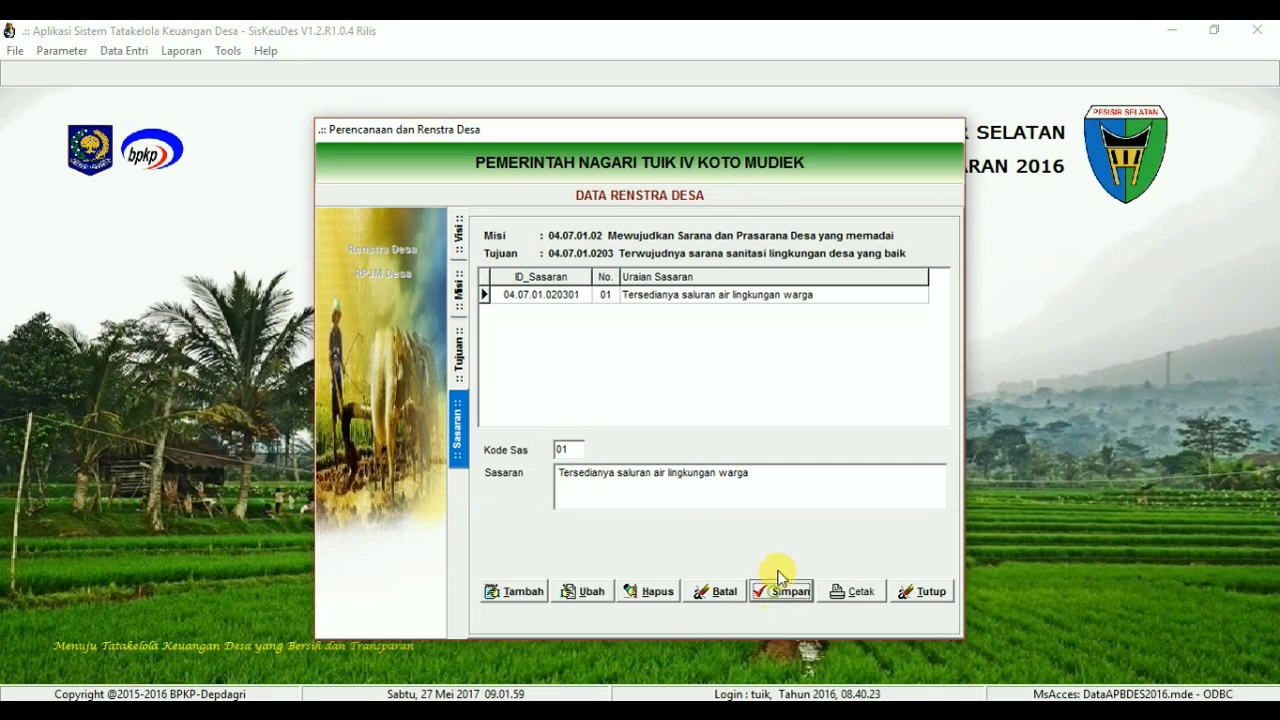
# Step: Add and save target 02 under goal 03 of mission 02 with the description "Tersedianya sarana MCK umum warga"
pyautogui.click(509, 593)
pyautogui.click(560, 450)
pyautogui.write('02')
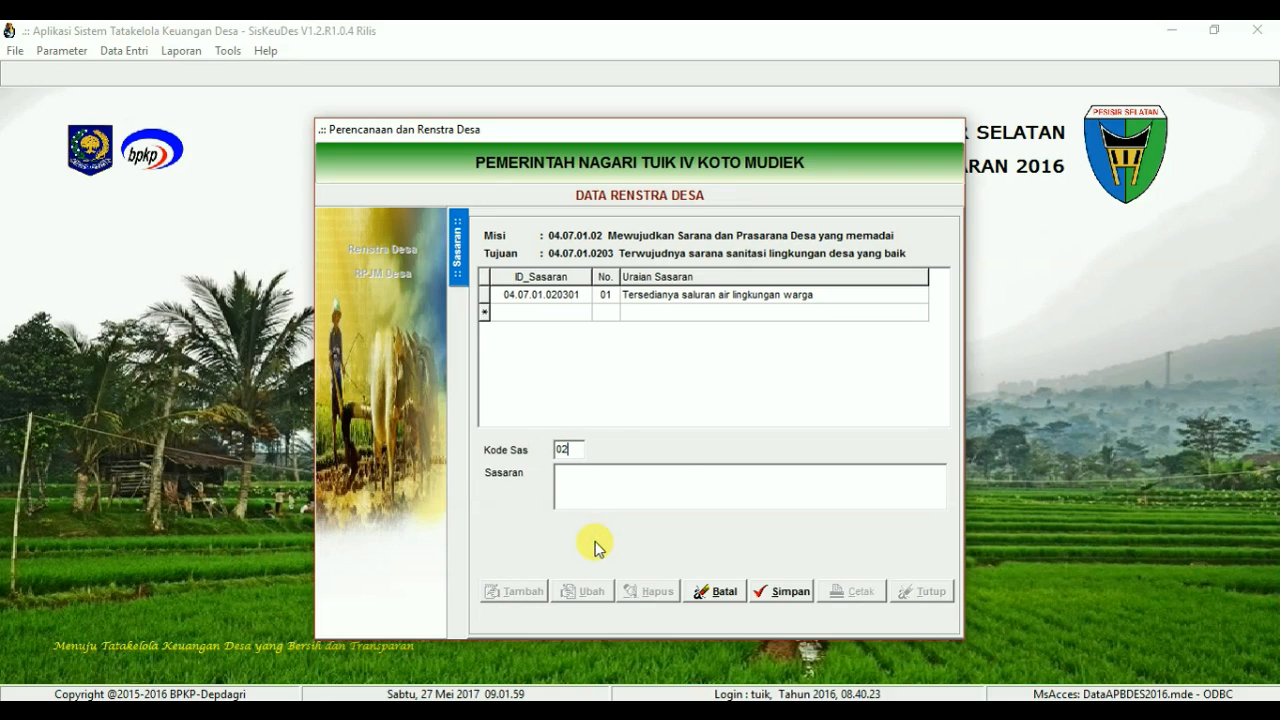
pyautogui.click(637, 481)
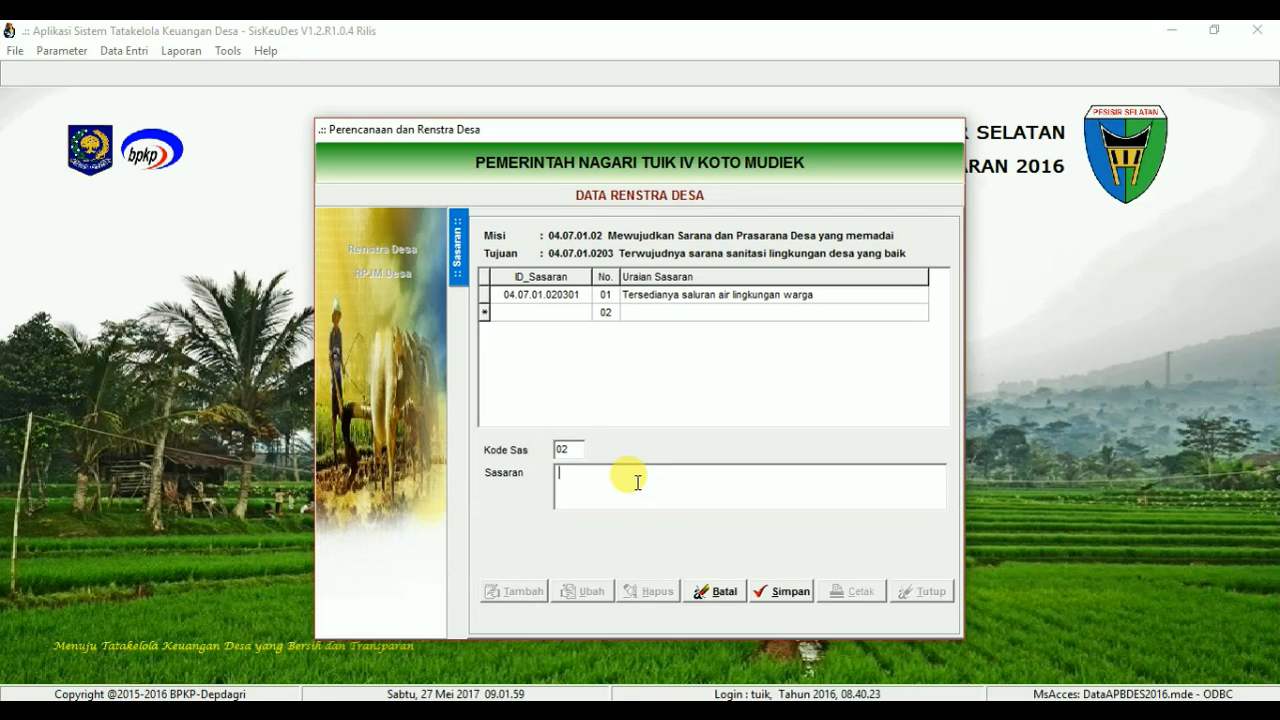
pyautogui.write('Tersedian')
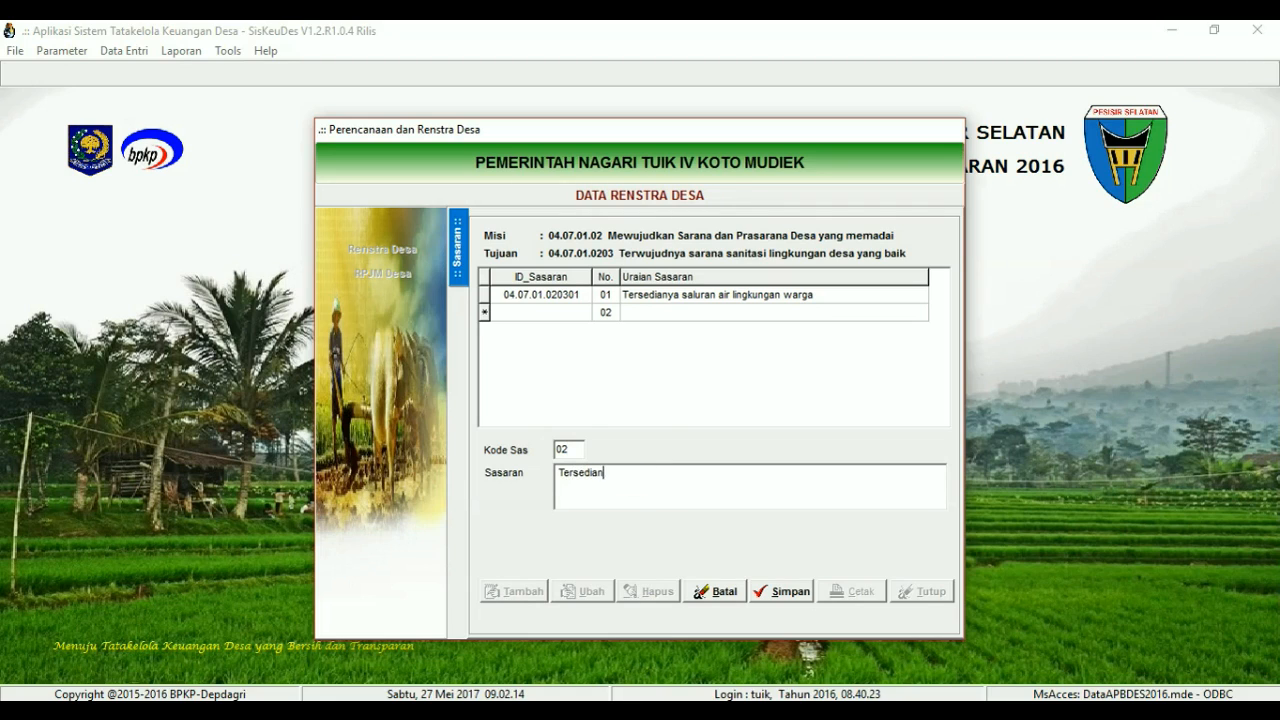
pyautogui.write('ya sarana MCK umum warga')
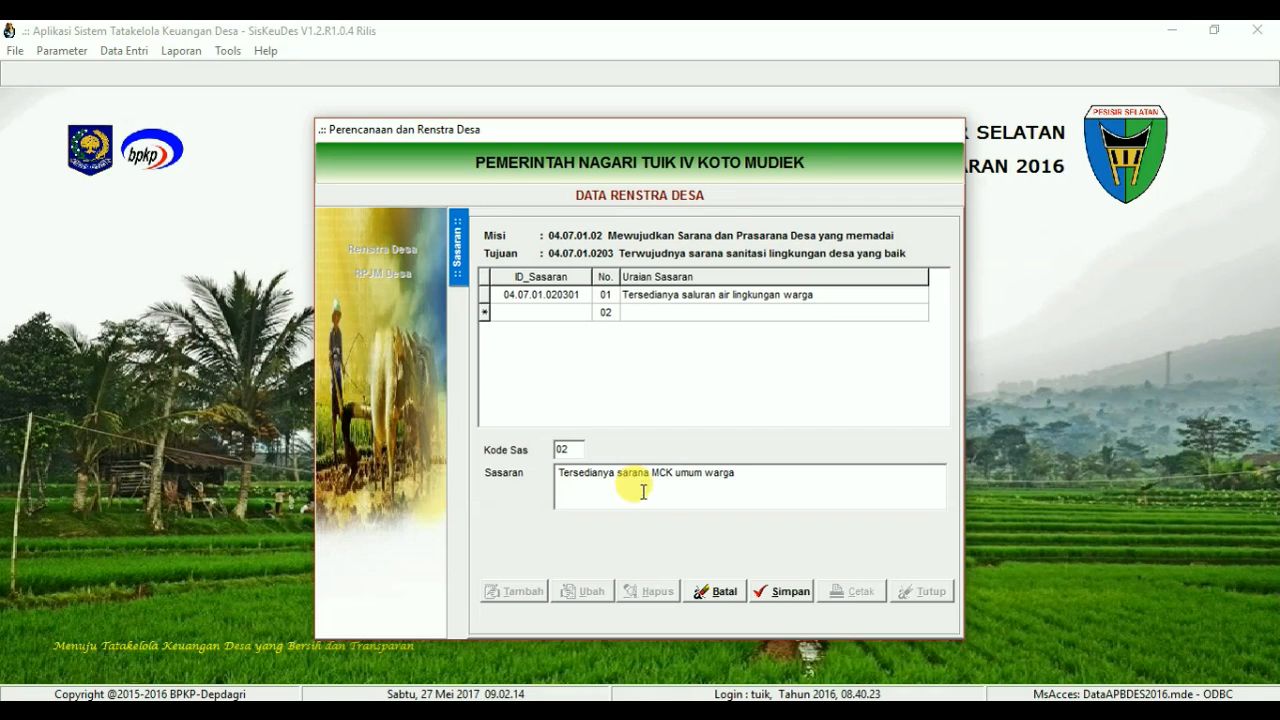
pyautogui.click(770, 592)
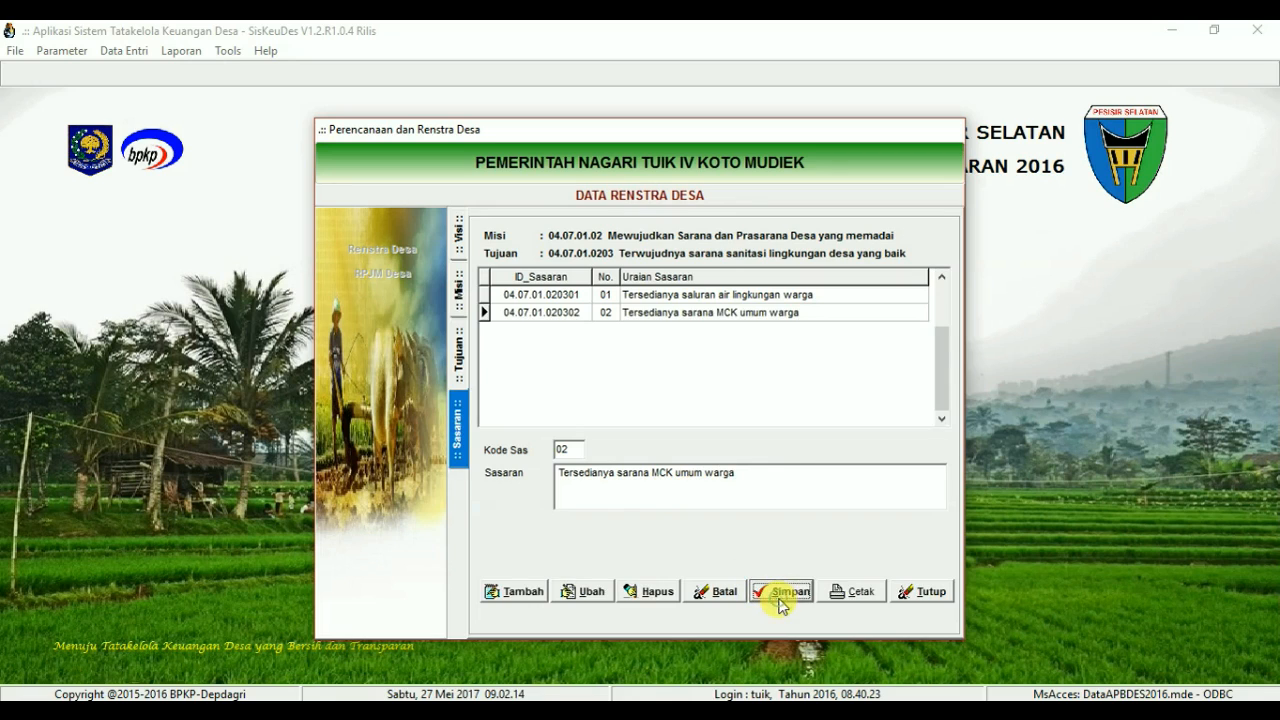
# Step: Add and save target 03 under goal 03 of mission 02 with the description "Terbentuknya komunitas kebersihan lingkungan warga"
pyautogui.click(503, 591)
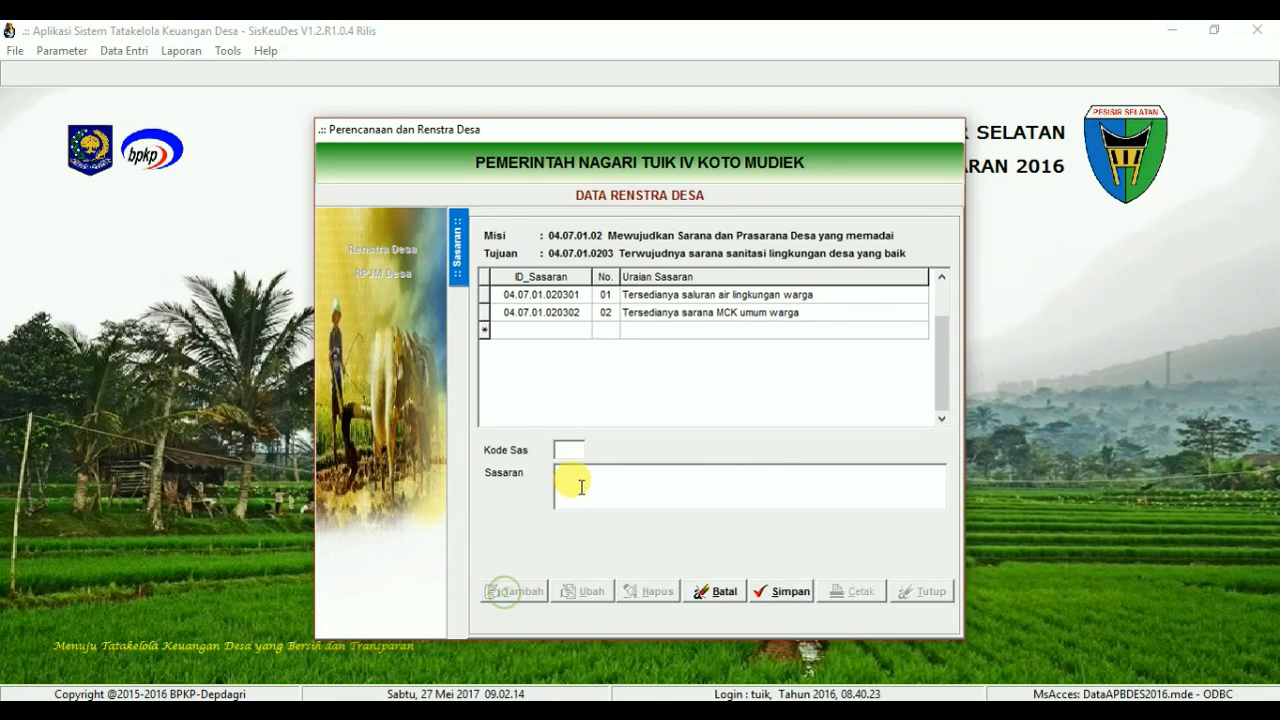
pyautogui.write('03')
pyautogui.click(648, 478)
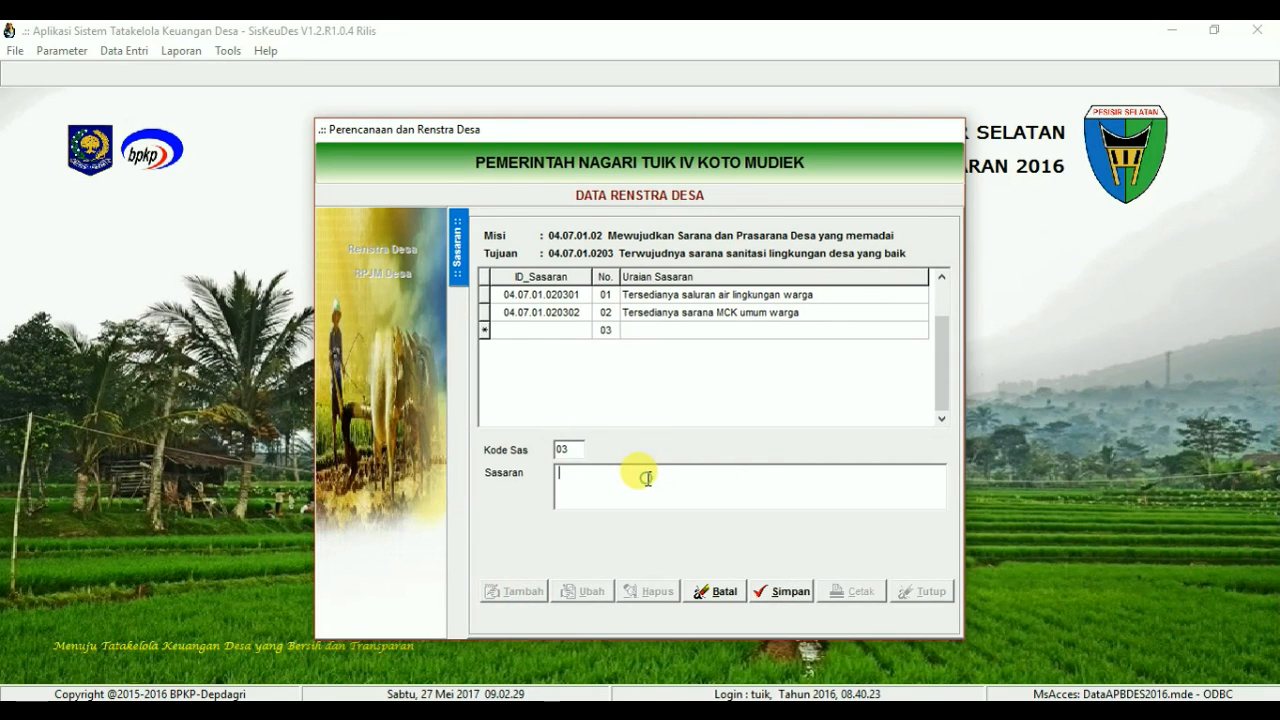
pyautogui.write('Terbentuknya ko')
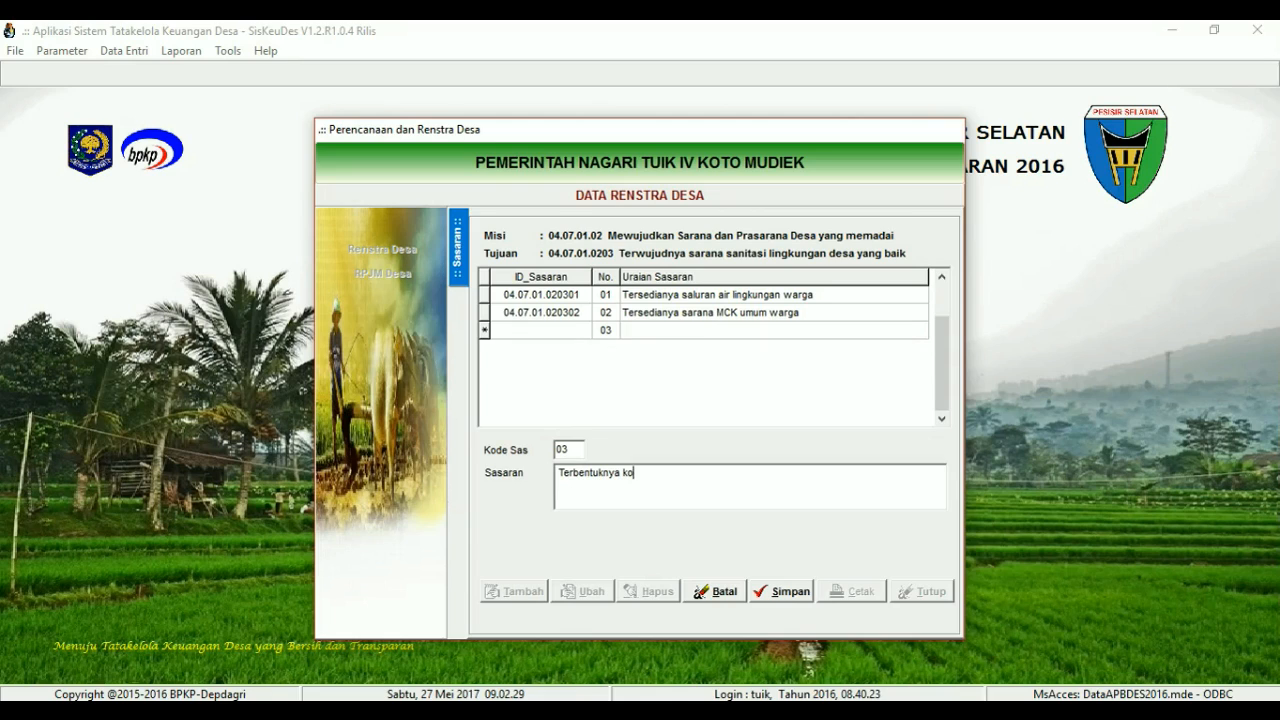
pyautogui.write('monitas')
pyautogui.click(643, 483)
pyautogui.press('BackSpace')
pyautogui.press('BackSpace')
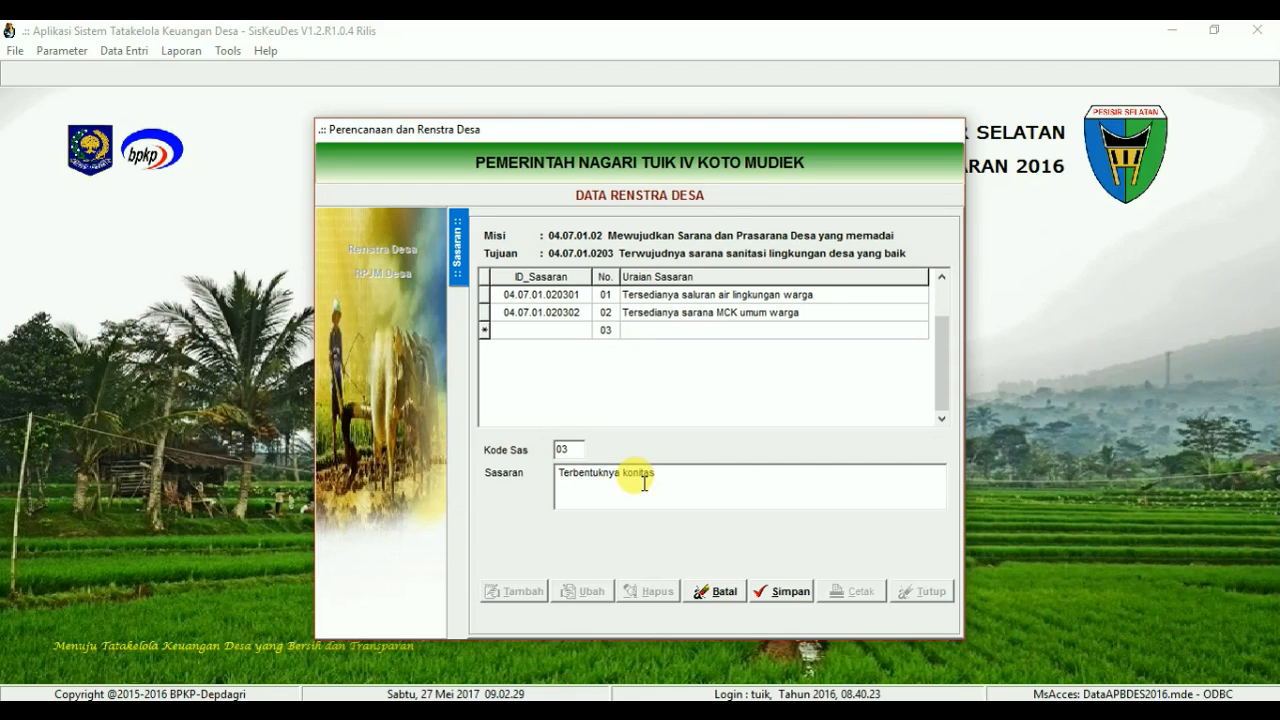
pyautogui.write('mu')
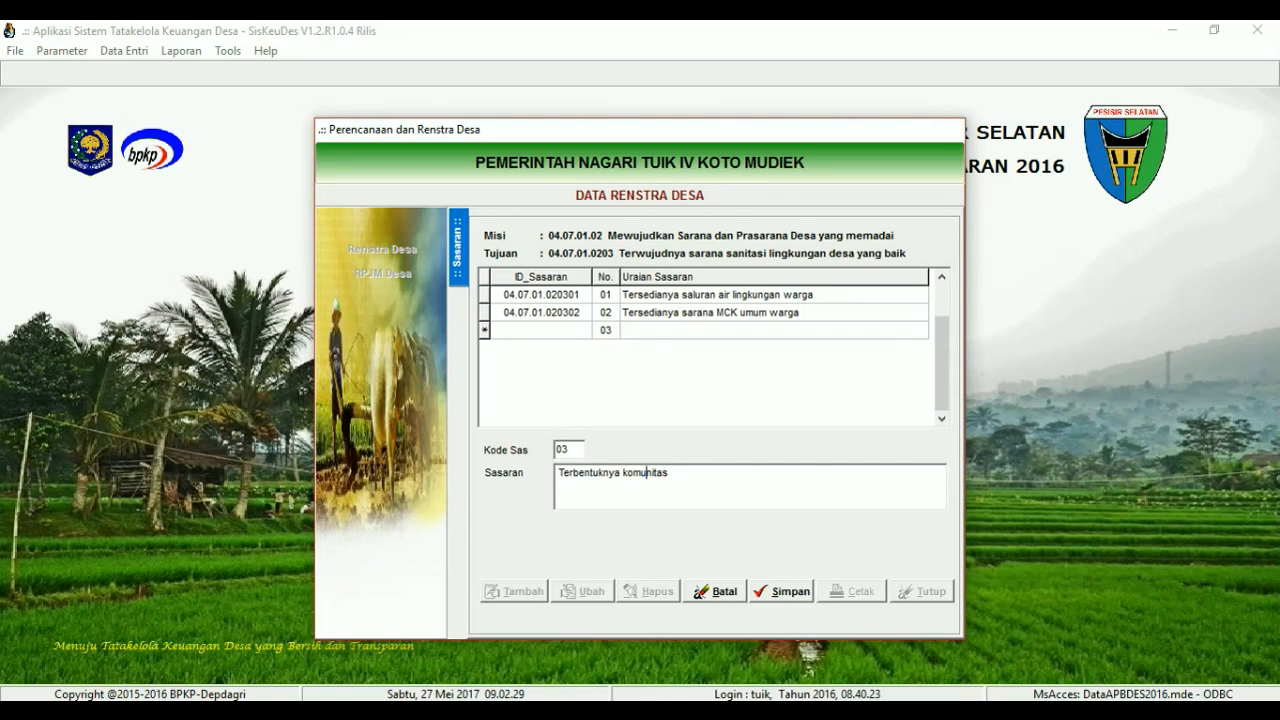
pyautogui.press('End')
pyautogui.write('bersihan lingkungan warga')
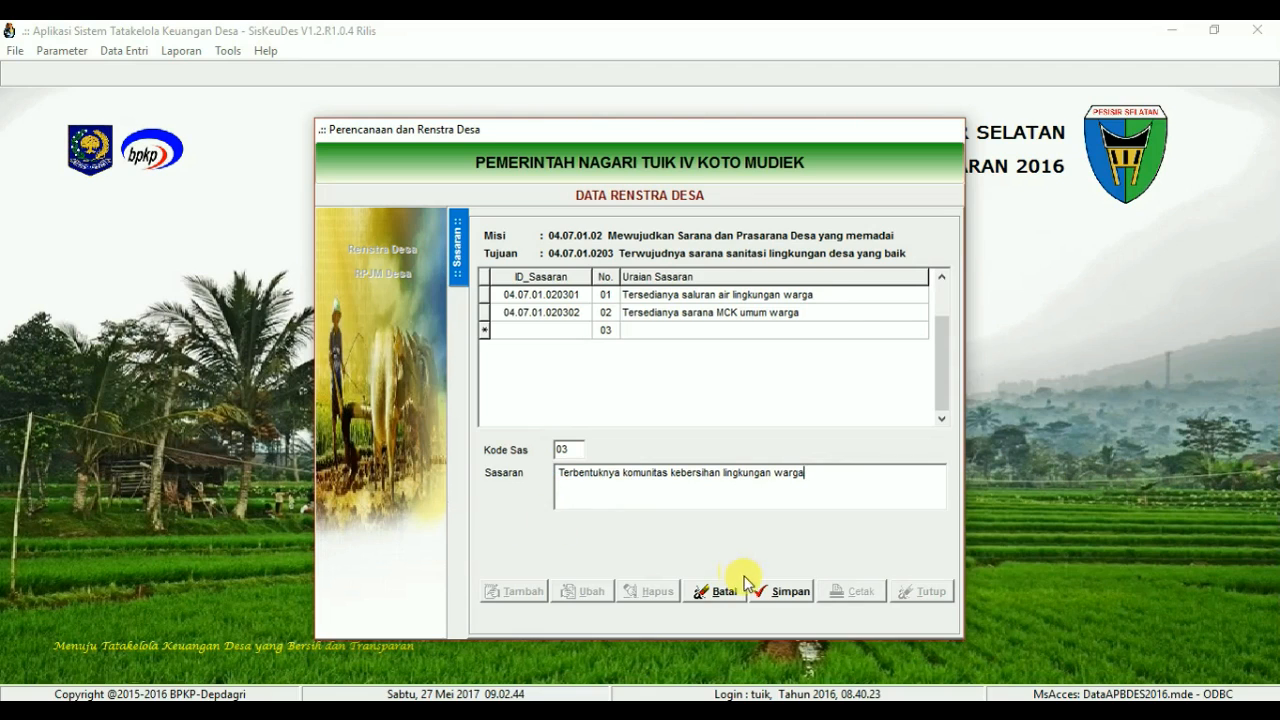
pyautogui.click(783, 592)
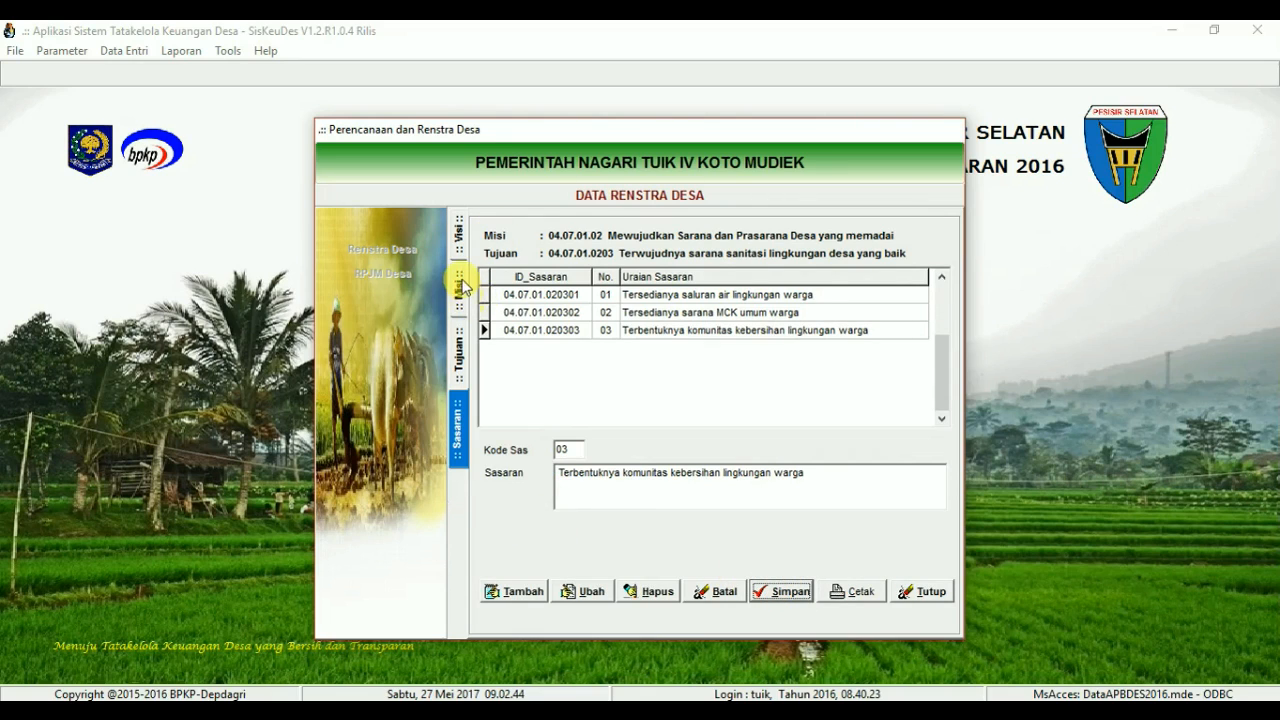
# Step: Under mission 03, add and save goal 01 with the description "Meningkatnya usaha ekonomi produktif warga"
pyautogui.click(457, 288)
pyautogui.click(682, 289)
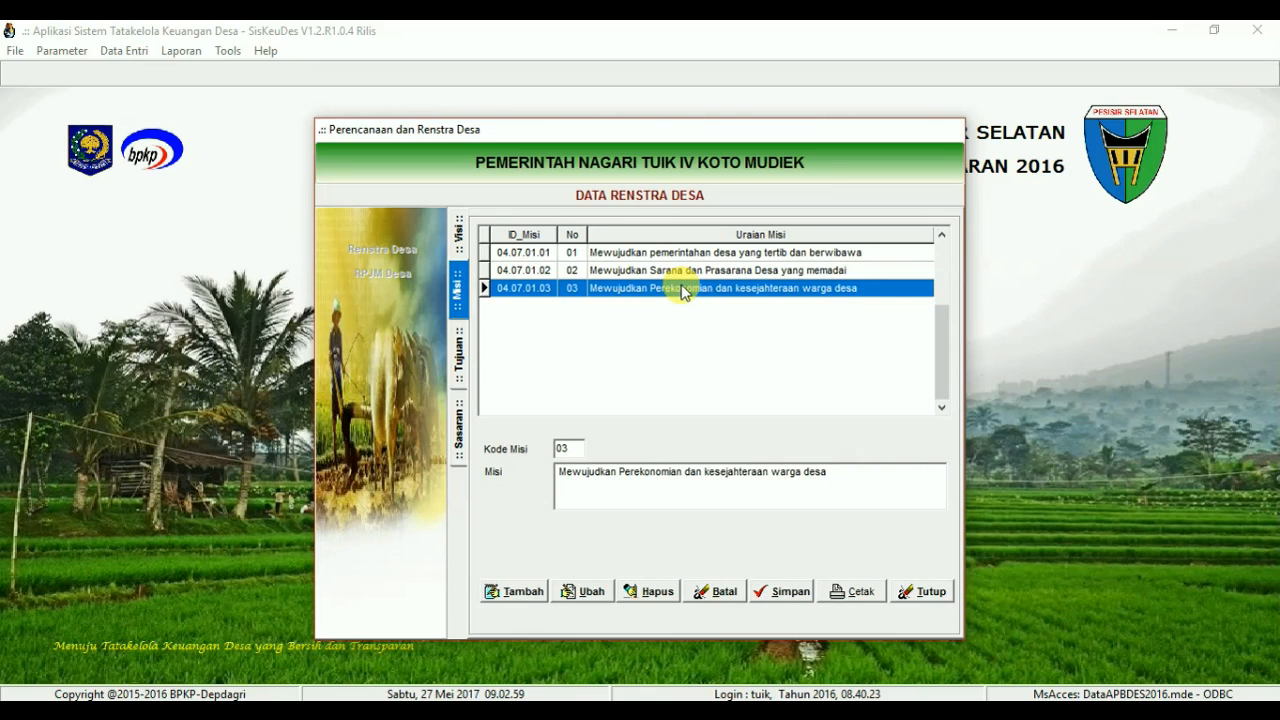
pyautogui.doubleClick(681, 289)
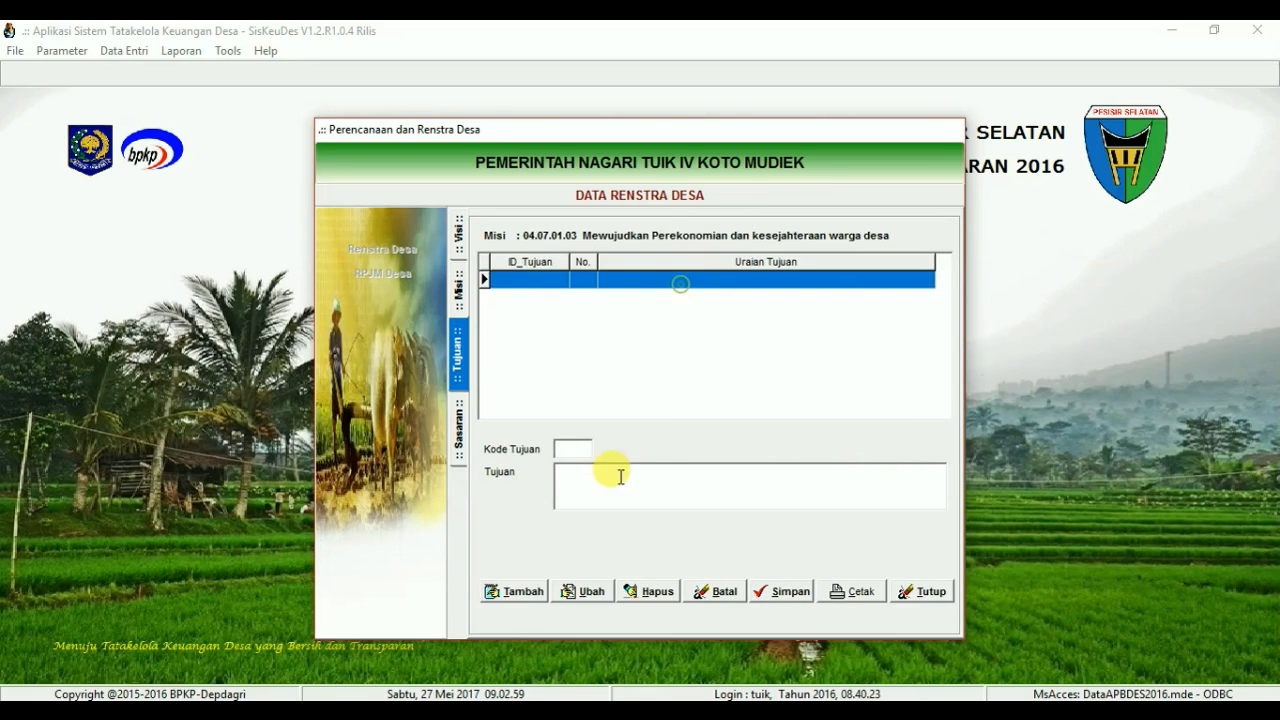
pyautogui.click(505, 591)
pyautogui.click(565, 448)
pyautogui.write('01')
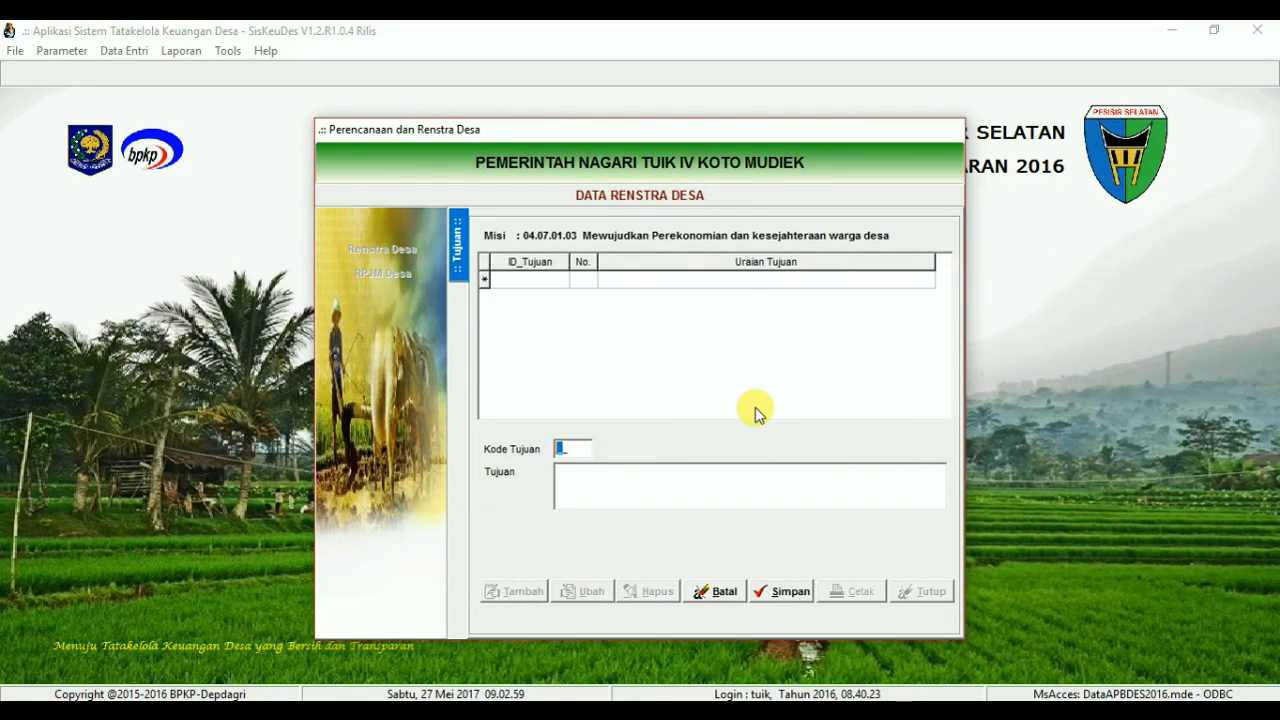
pyautogui.click(624, 484)
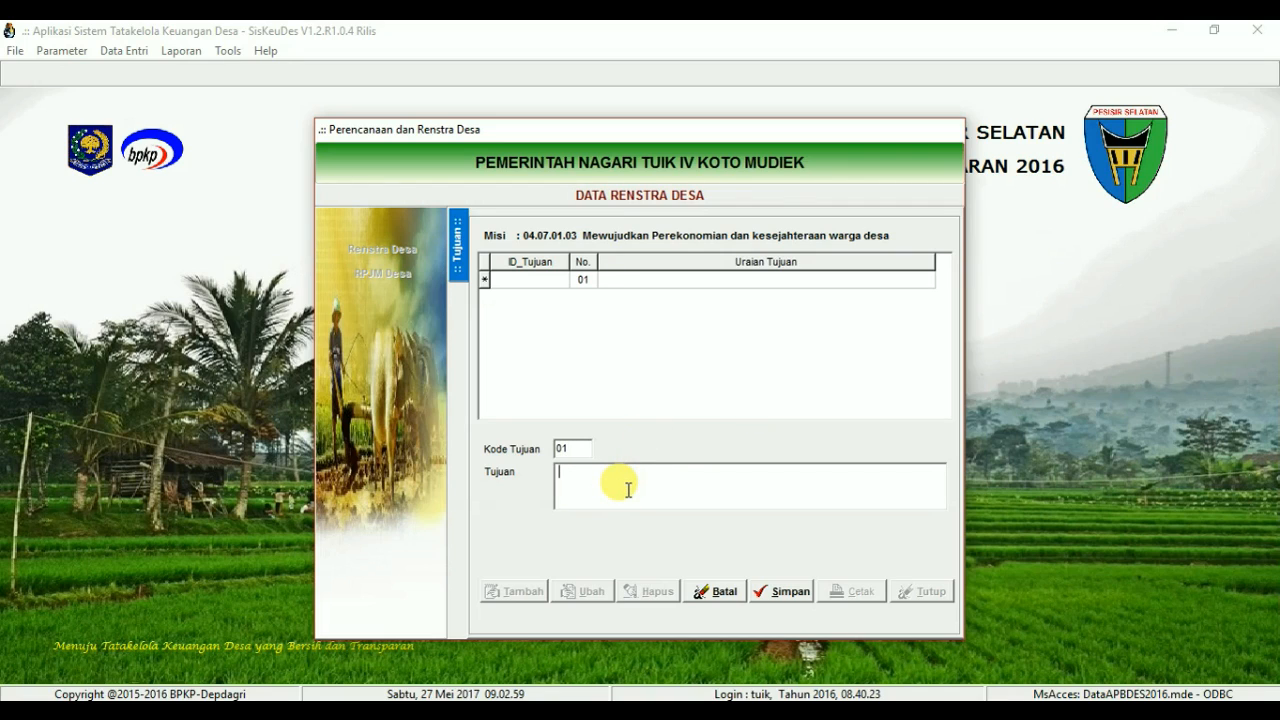
pyautogui.write('Meningkatnya')
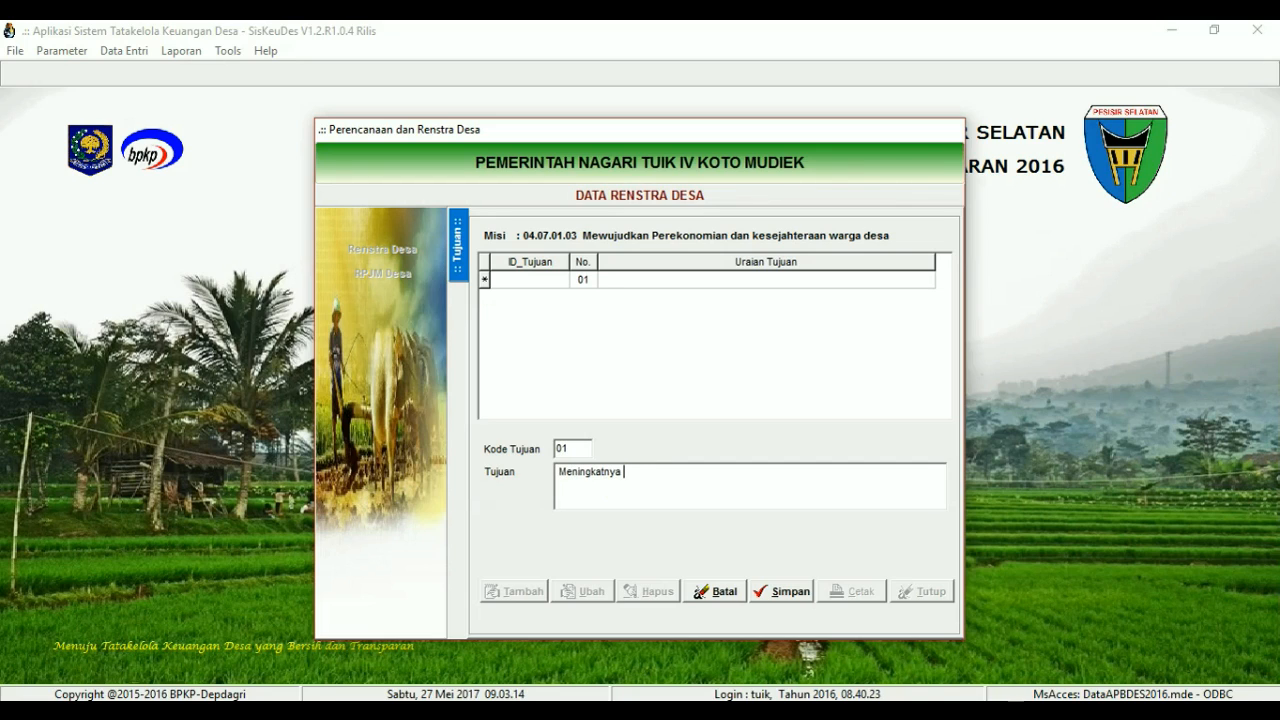
pyautogui.write('usaha ekonomi produktiw')
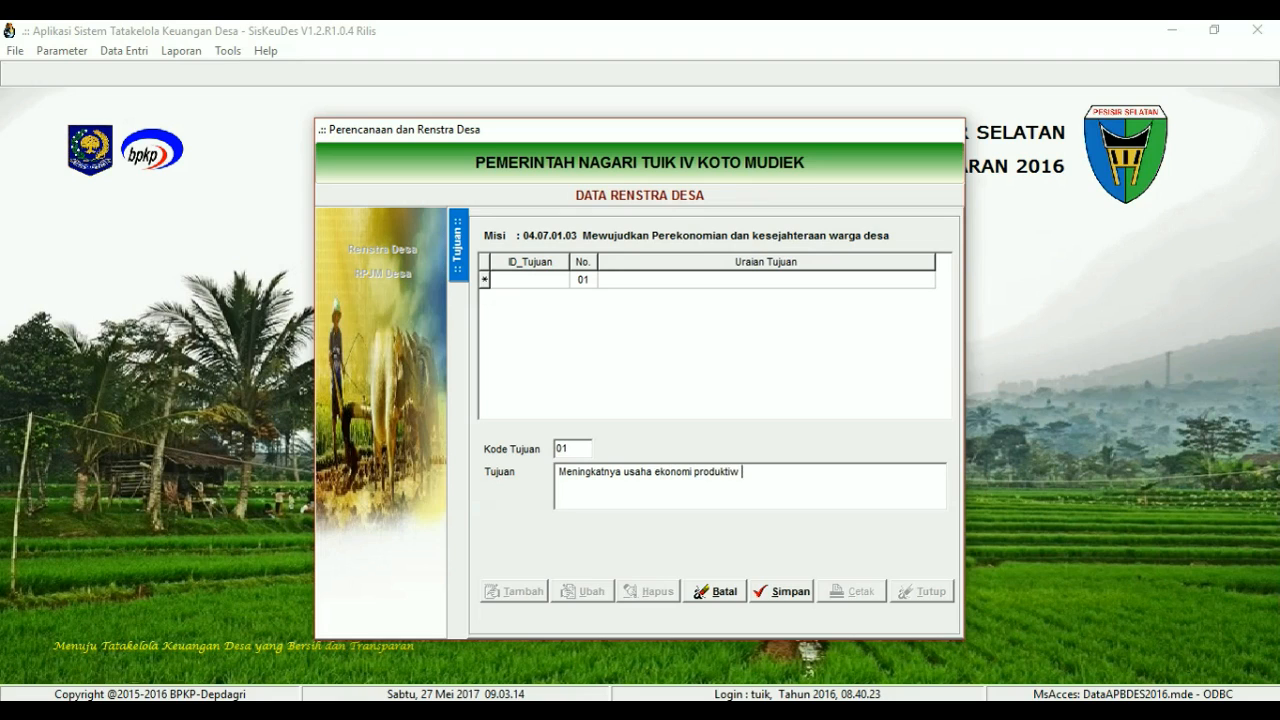
pyautogui.press('BackSpace')
pyautogui.press('BackSpace')
pyautogui.press('BackSpace')
pyautogui.write('f warga')
pyautogui.click(800, 594)
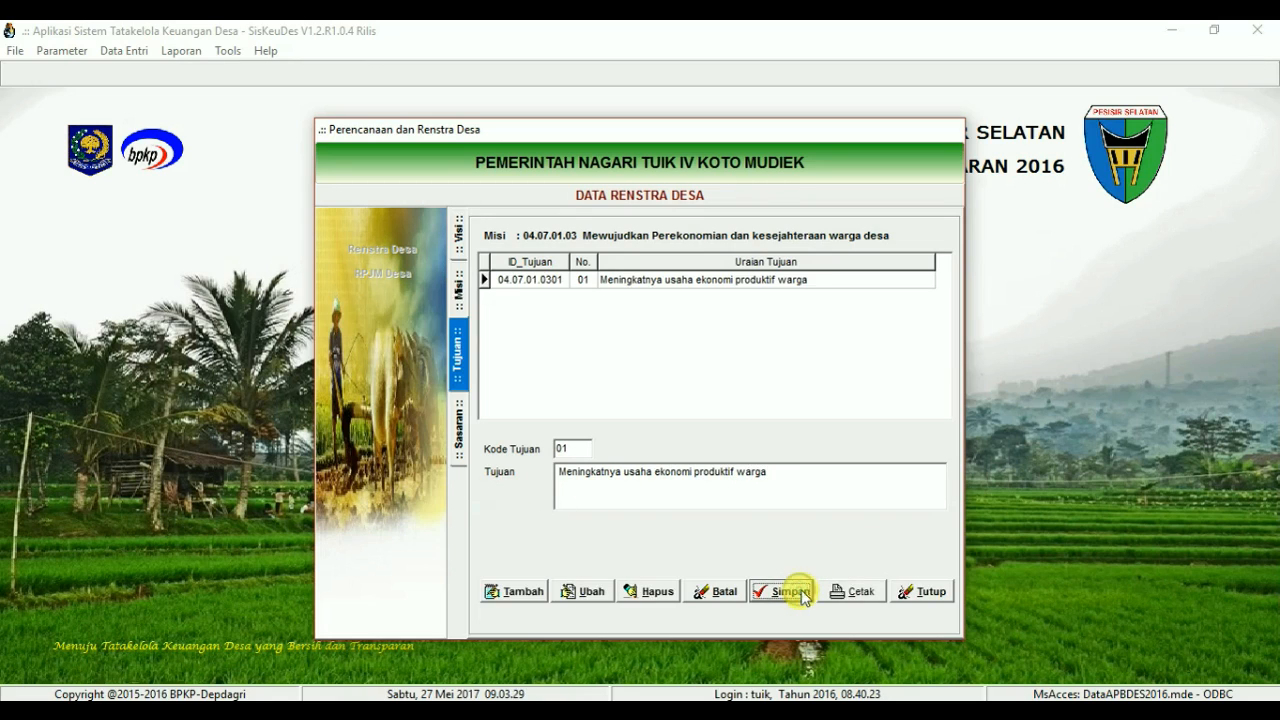
# Step: Add and save goal 02 for mission 03 with the description "Meningkatnya pasar produksi desa"
pyautogui.click(514, 592)
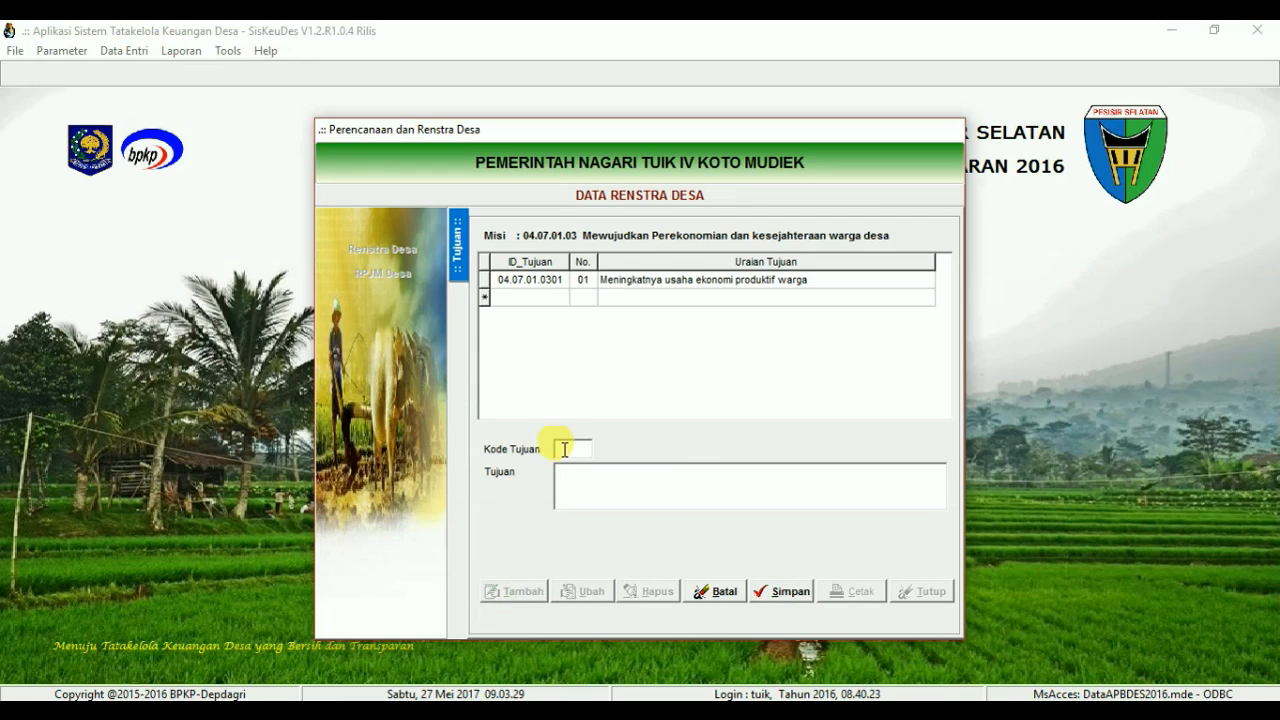
pyautogui.write('02')
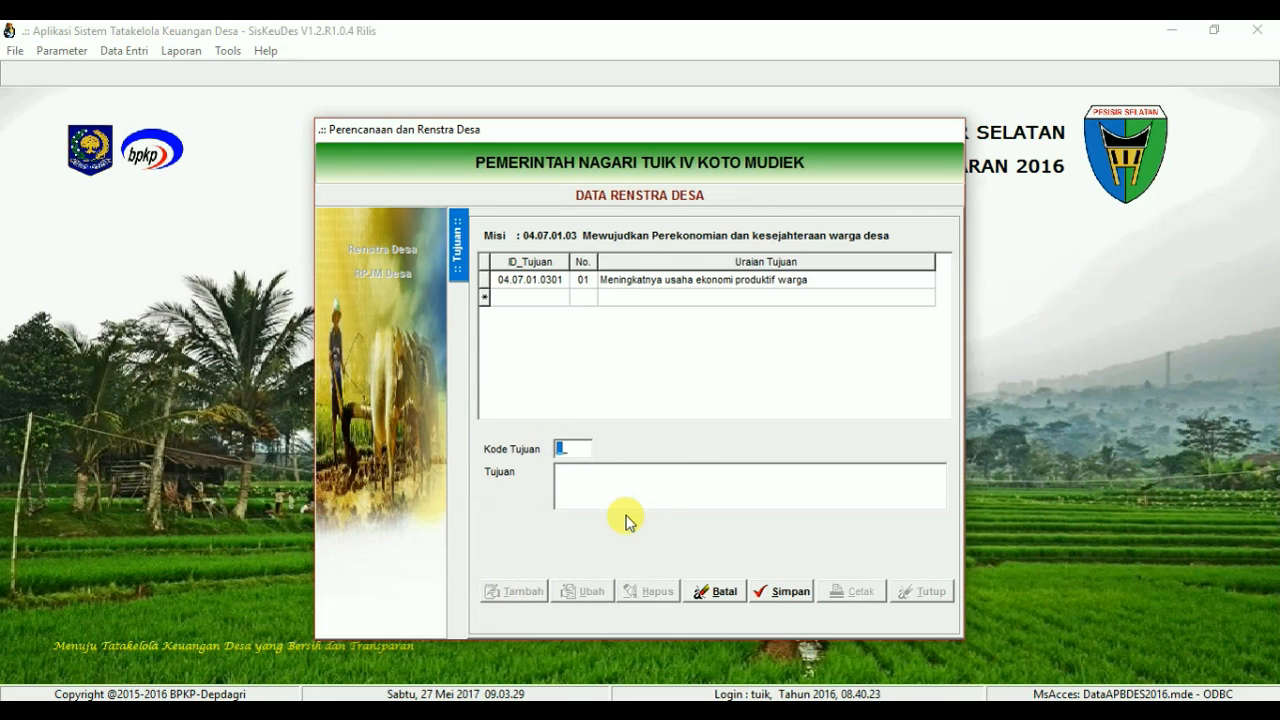
pyautogui.click(608, 474)
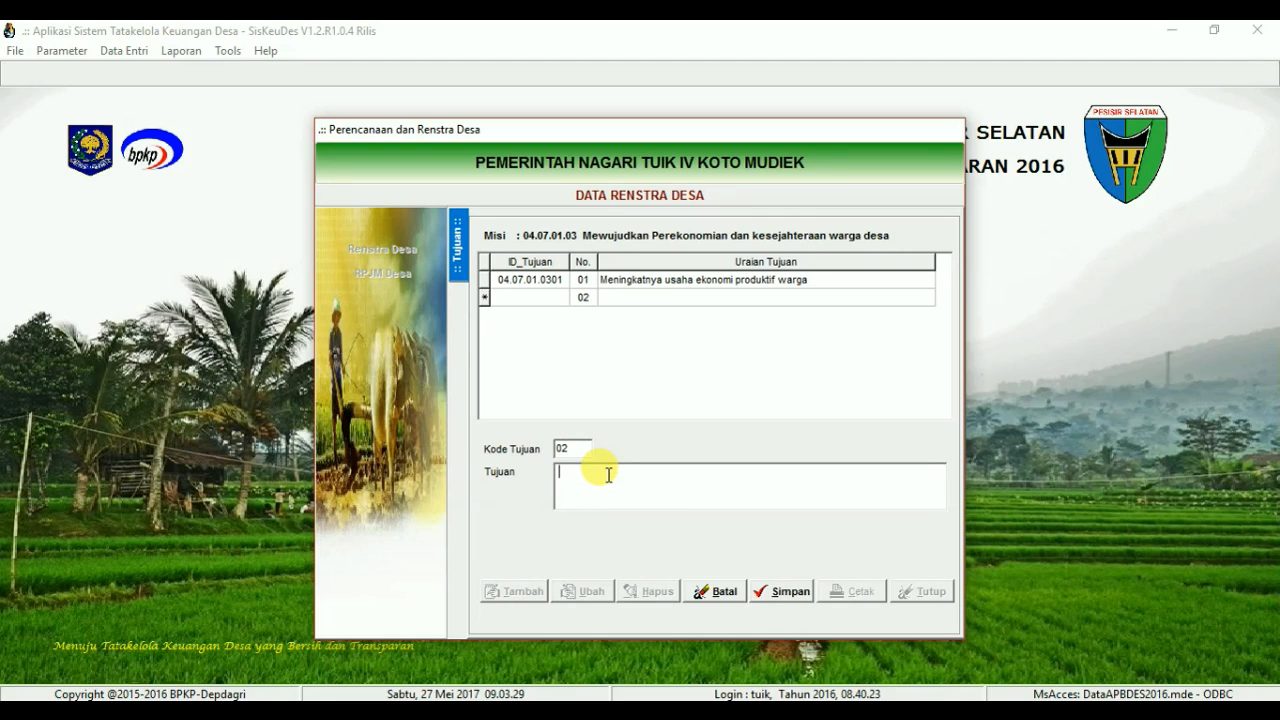
pyautogui.write('Meningkatnya ')
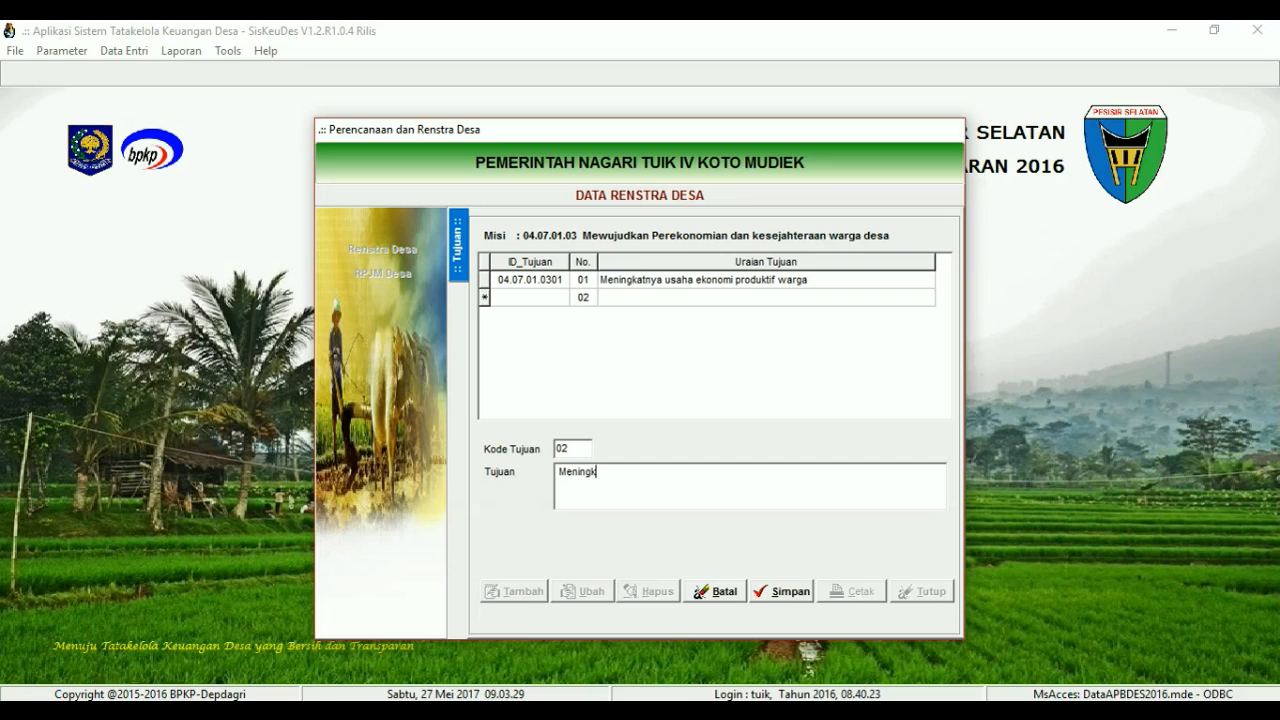
pyautogui.write('pasar')
pyautogui.write('prod')
pyautogui.write('uksi desa')
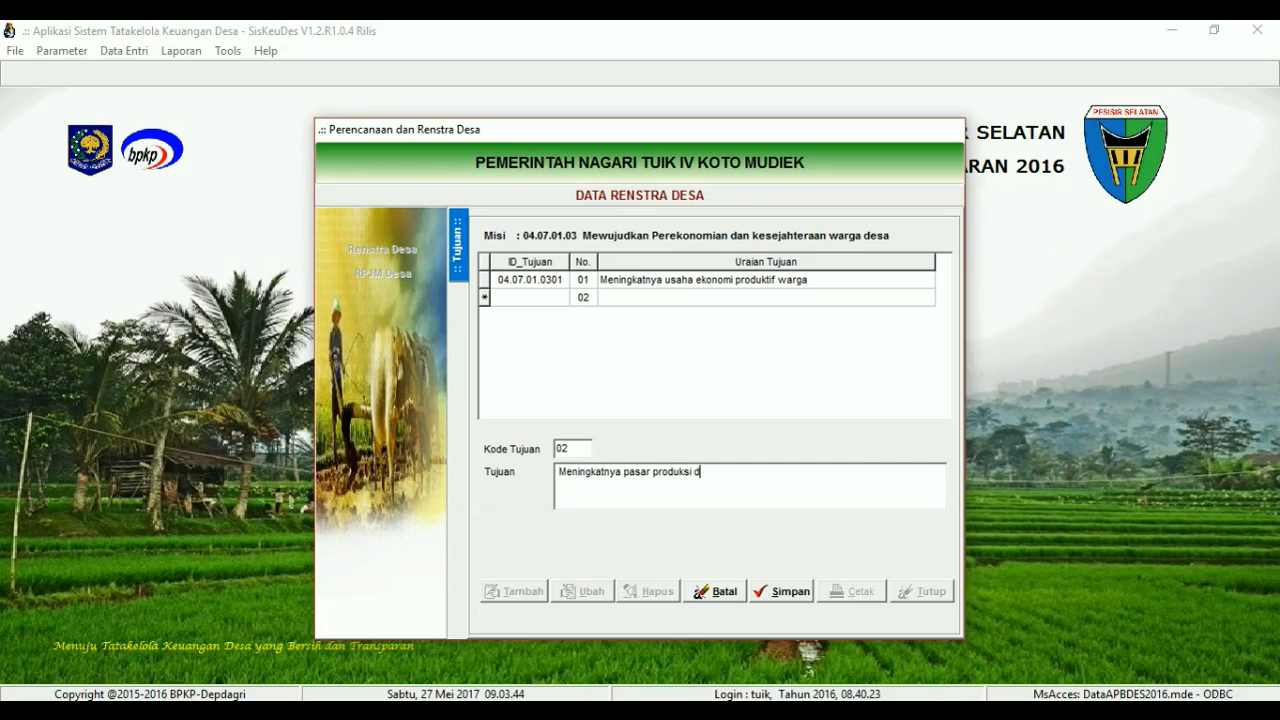
pyautogui.click(794, 604)
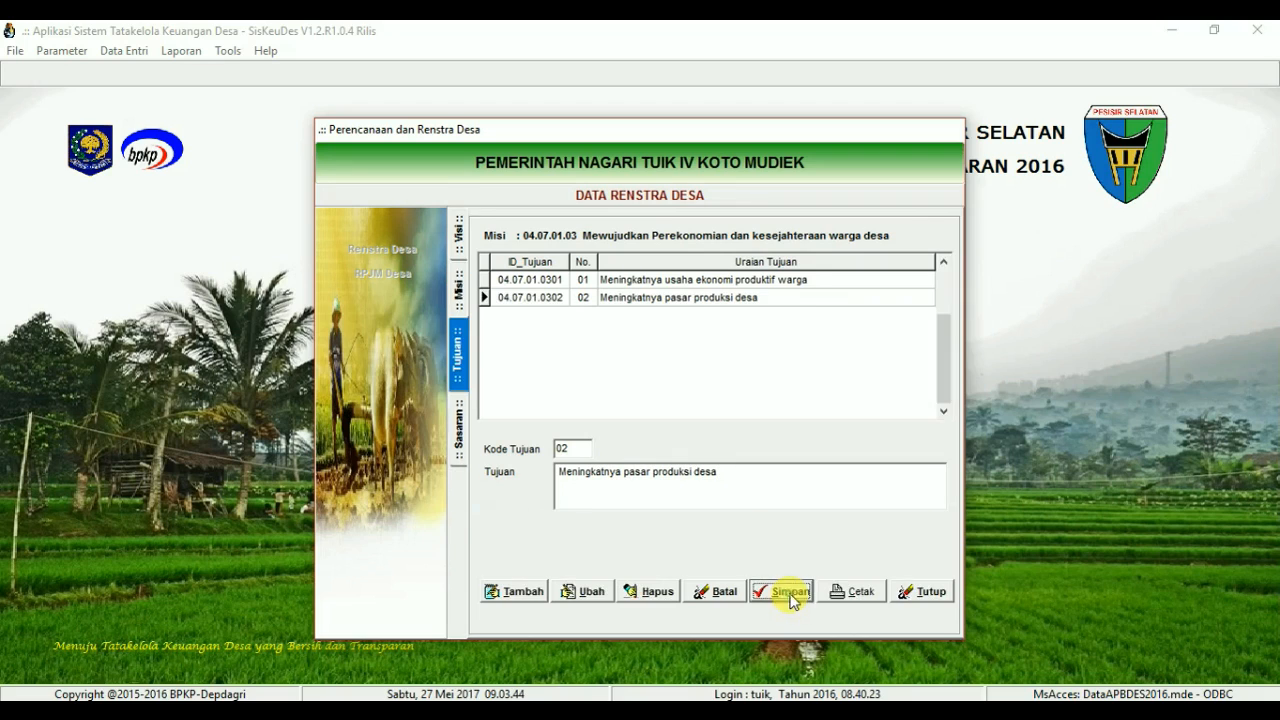
# Step: Under goal 01 of mission 03, add and save target 01 with the description "Terselenggaranya pelatihan usaha produksi rumah tangga desa"
pyautogui.doubleClick(622, 284)
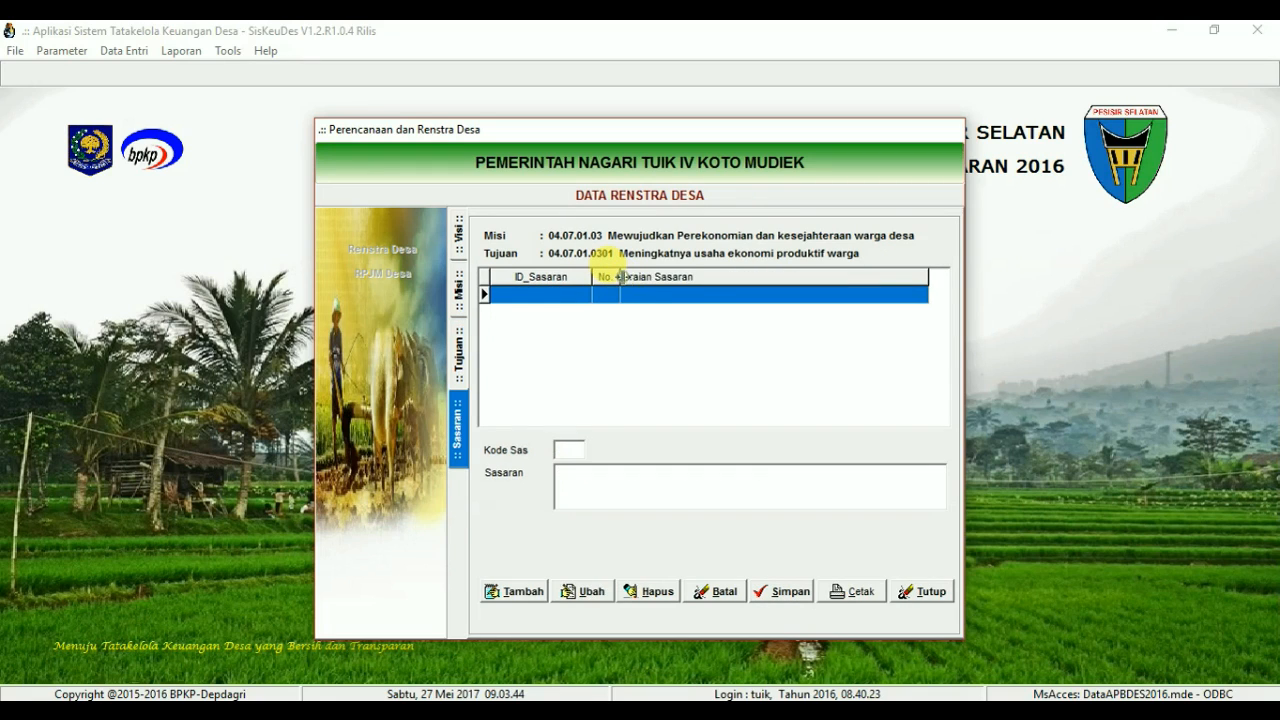
pyautogui.click(518, 591)
pyautogui.click(557, 452)
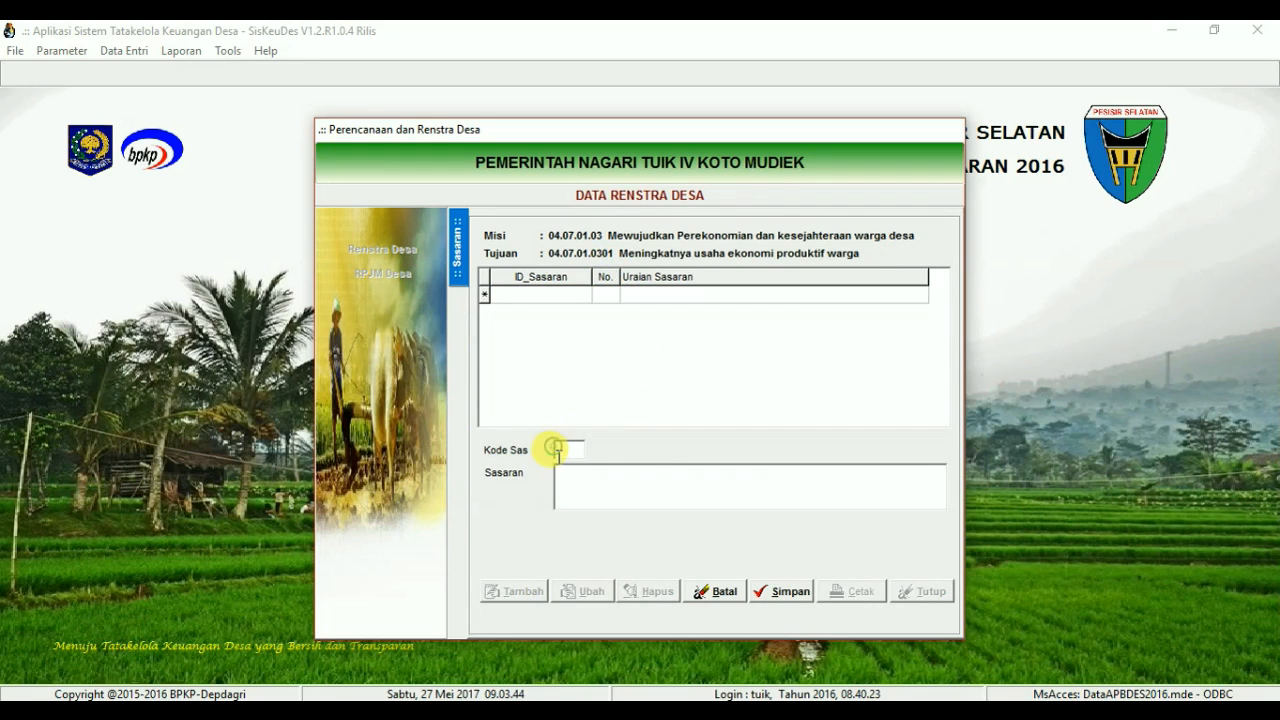
pyautogui.press('Left')
pyautogui.press('Left')
pyautogui.write('01')
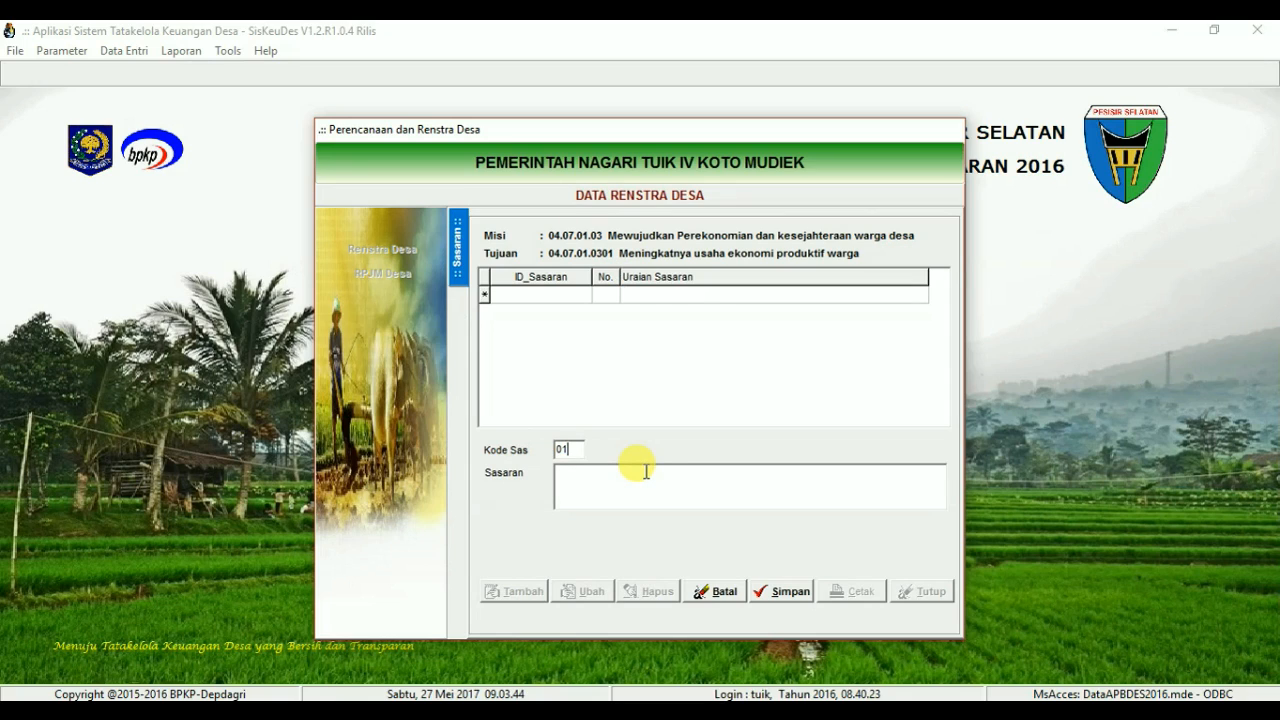
pyautogui.click(644, 474)
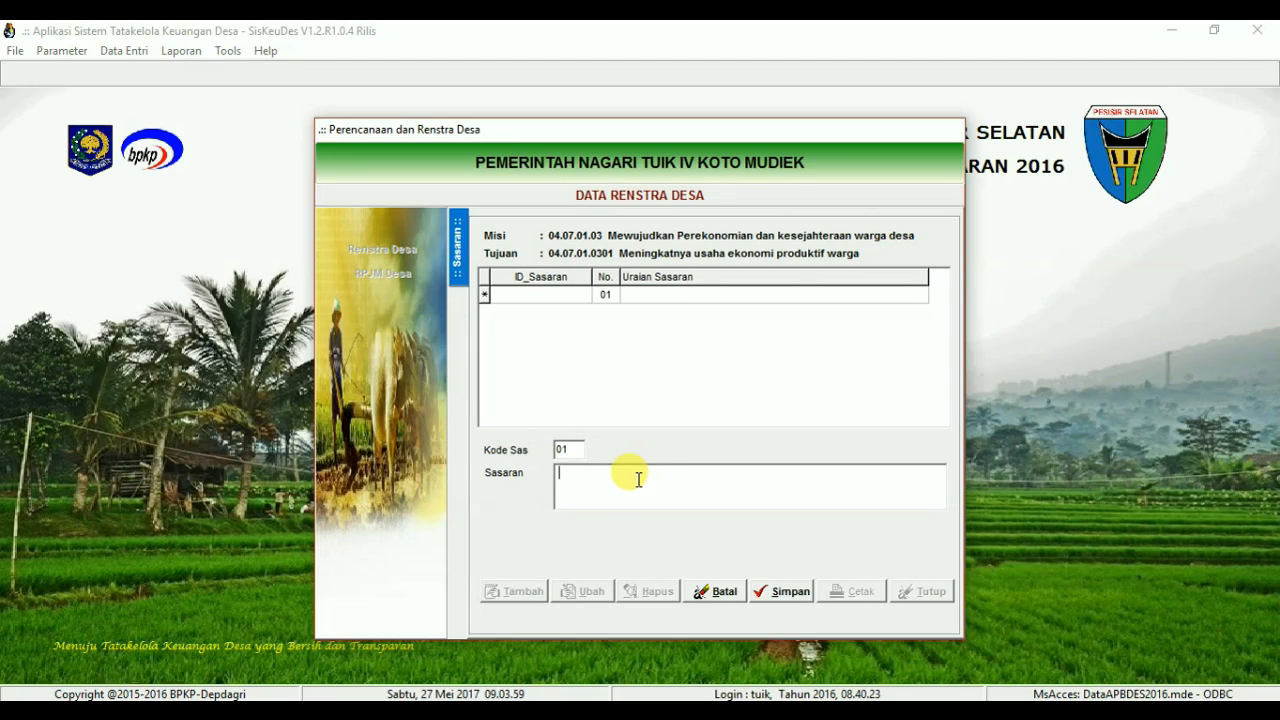
pyautogui.write('Terse')
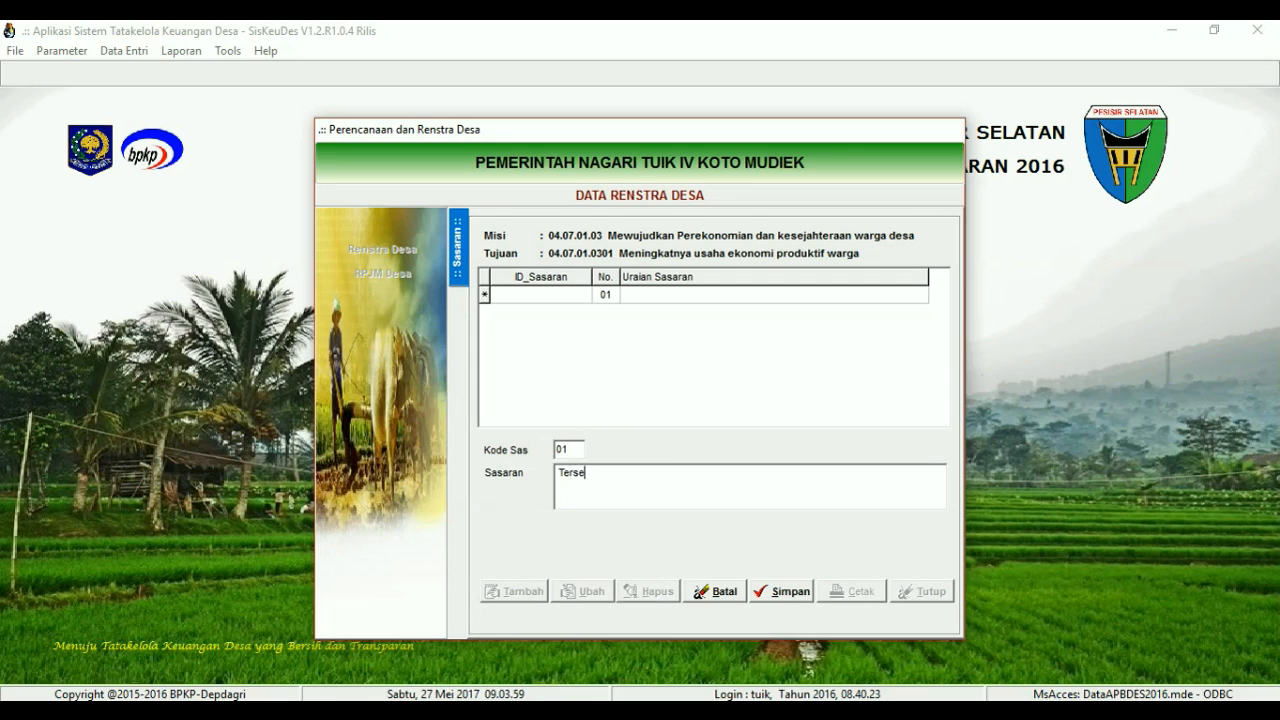
pyautogui.write('lenggaranya pelatihan usaha ')
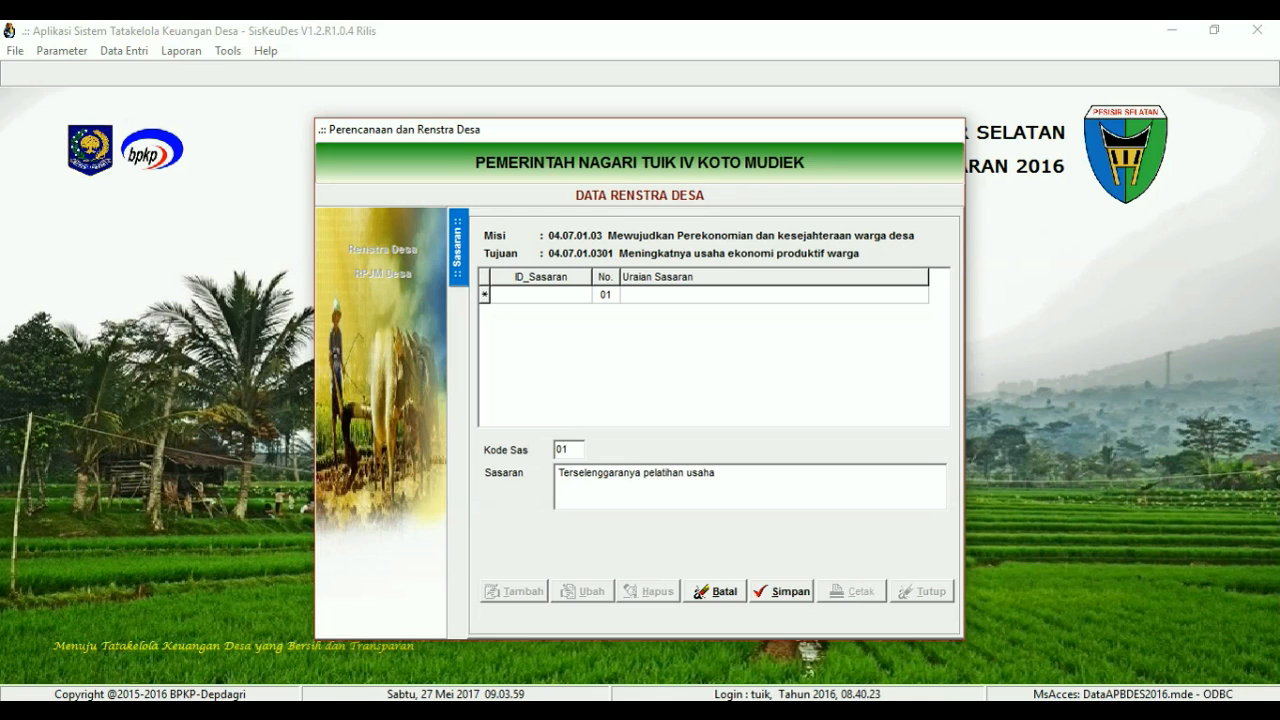
pyautogui.write('produksi rumah tangga desa')
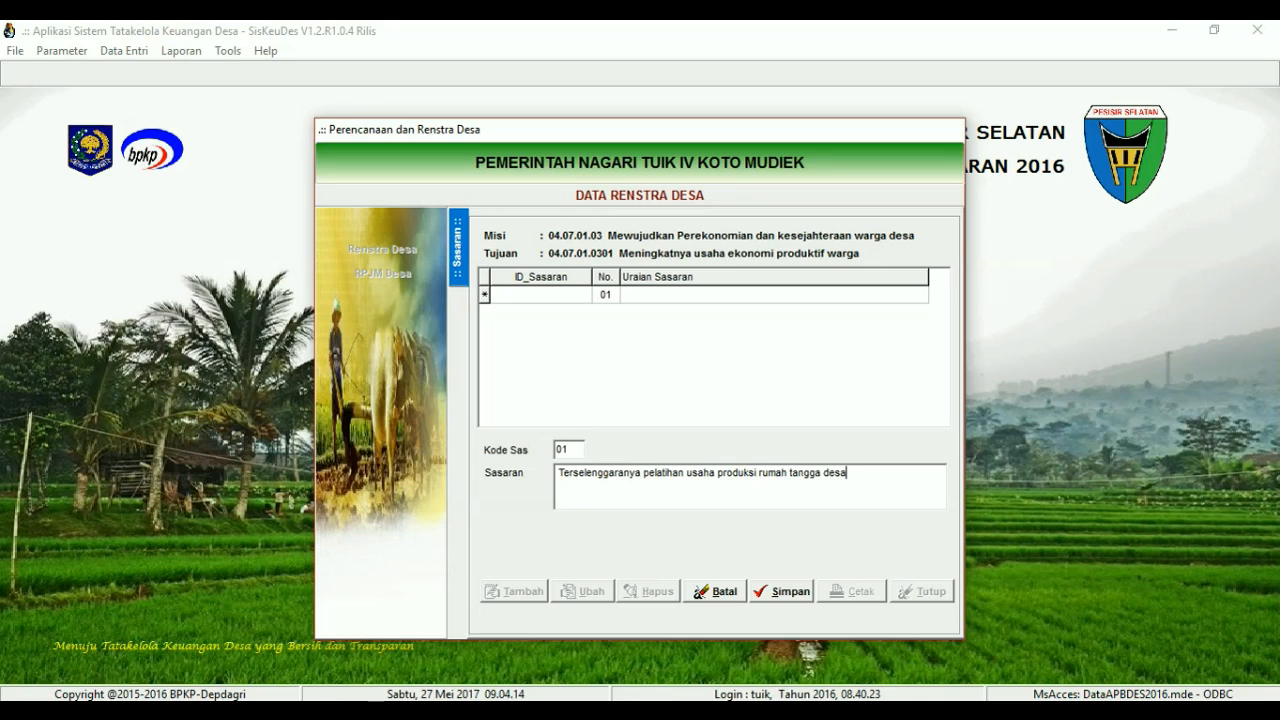
pyautogui.click(788, 593)
# Step: Add and save target 02 under goal 01 of mission 03 with the description "Terbinanya kelompok usaha industri rumah tanga desa"
pyautogui.click(518, 592)
pyautogui.write('02')
pyautogui.click(589, 482)
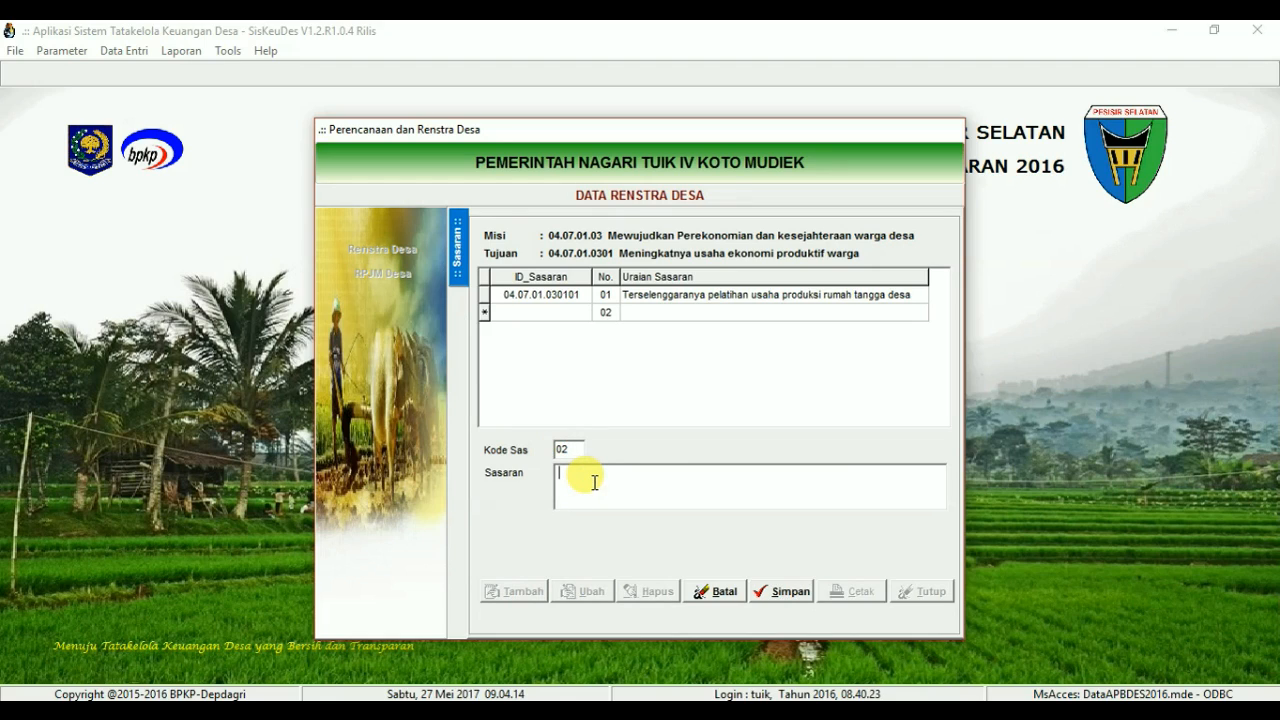
pyautogui.write('Terbinanya kelompok')
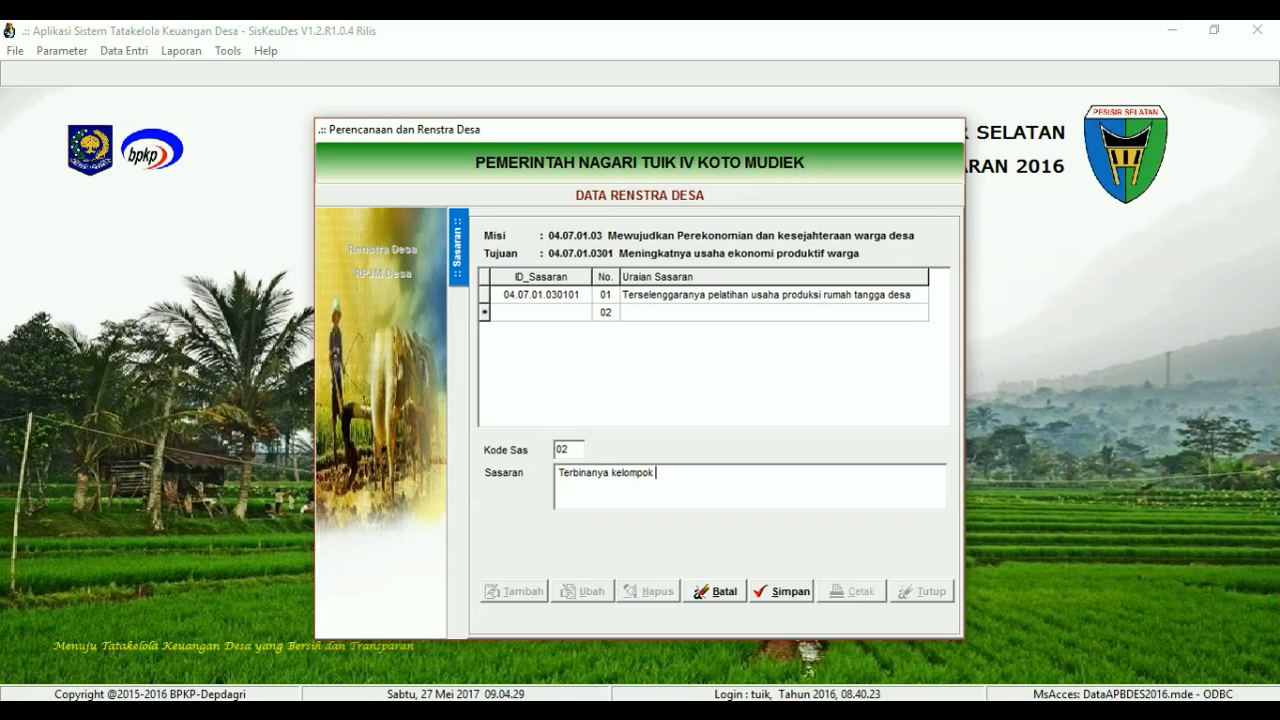
pyautogui.write('usaha industri rumah tanga')
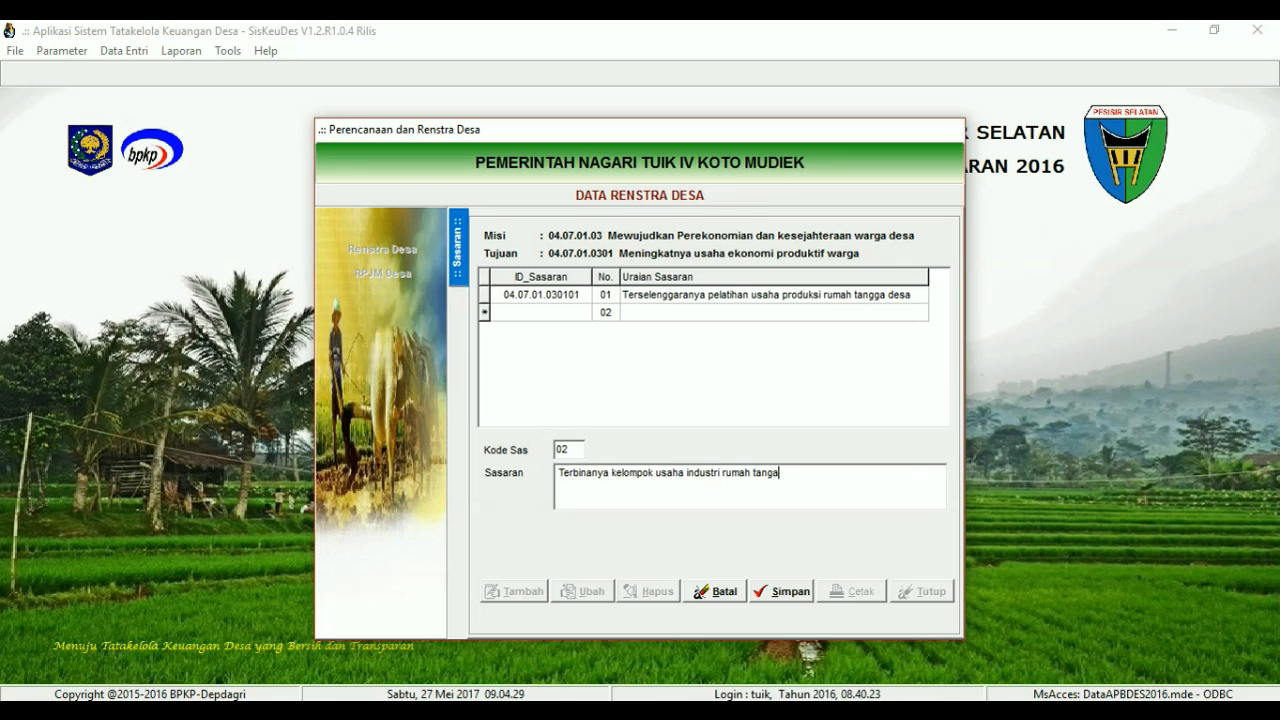
pyautogui.write(' desa')
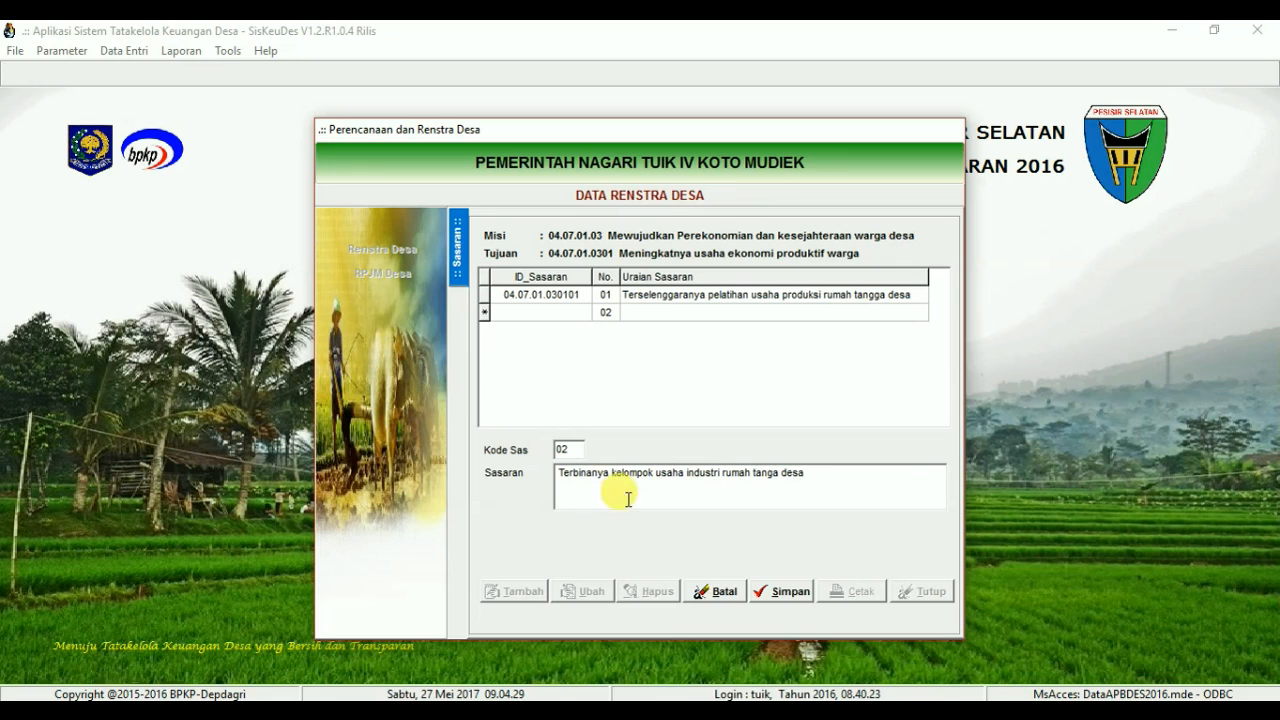
pyautogui.click(785, 591)
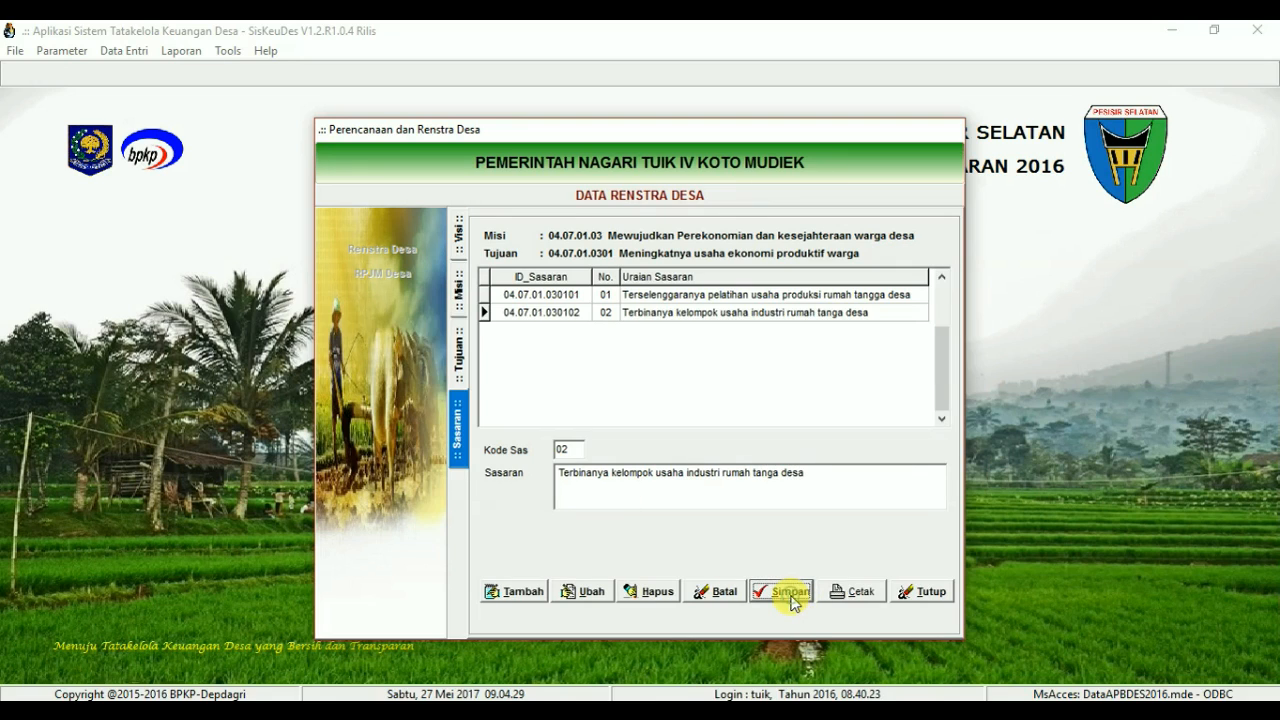
# Step: Under goal 02 of mission 03, add and save target 01 with the description "Terkelolanya pasar desa dengan baik"
pyautogui.click(457, 370)
pyautogui.doubleClick(553, 298)
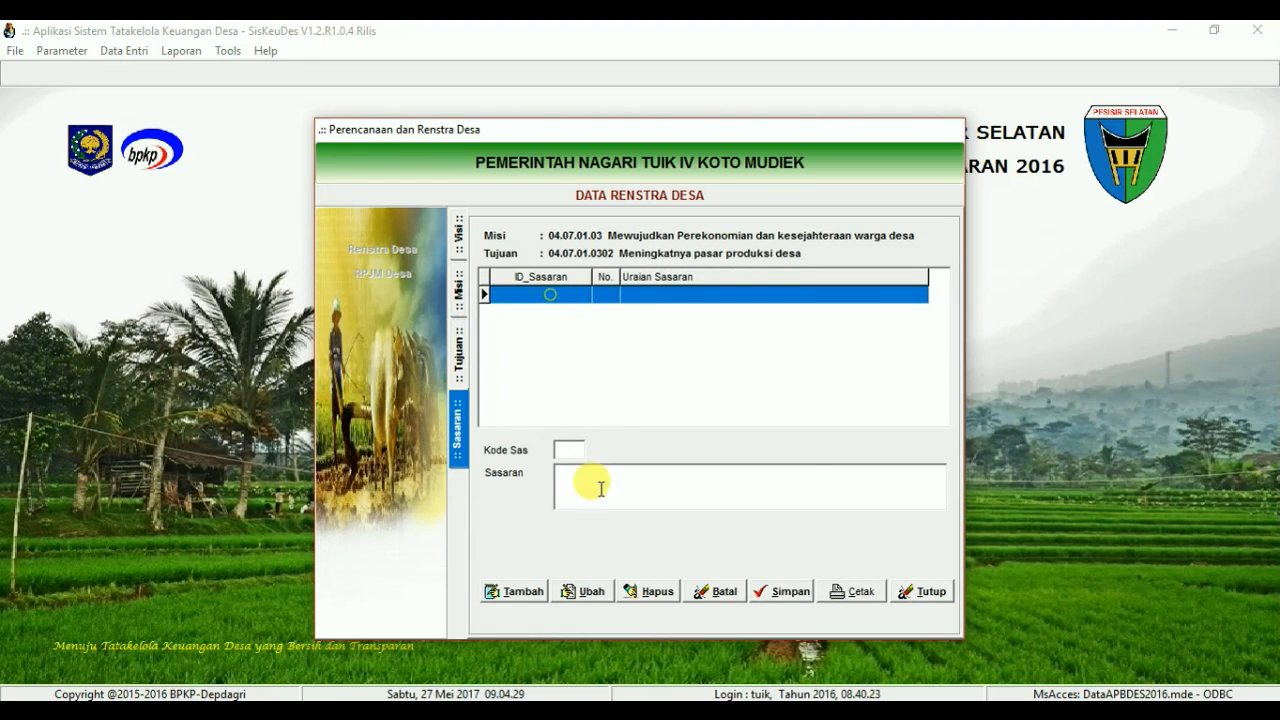
pyautogui.click(515, 591)
pyautogui.write('01')
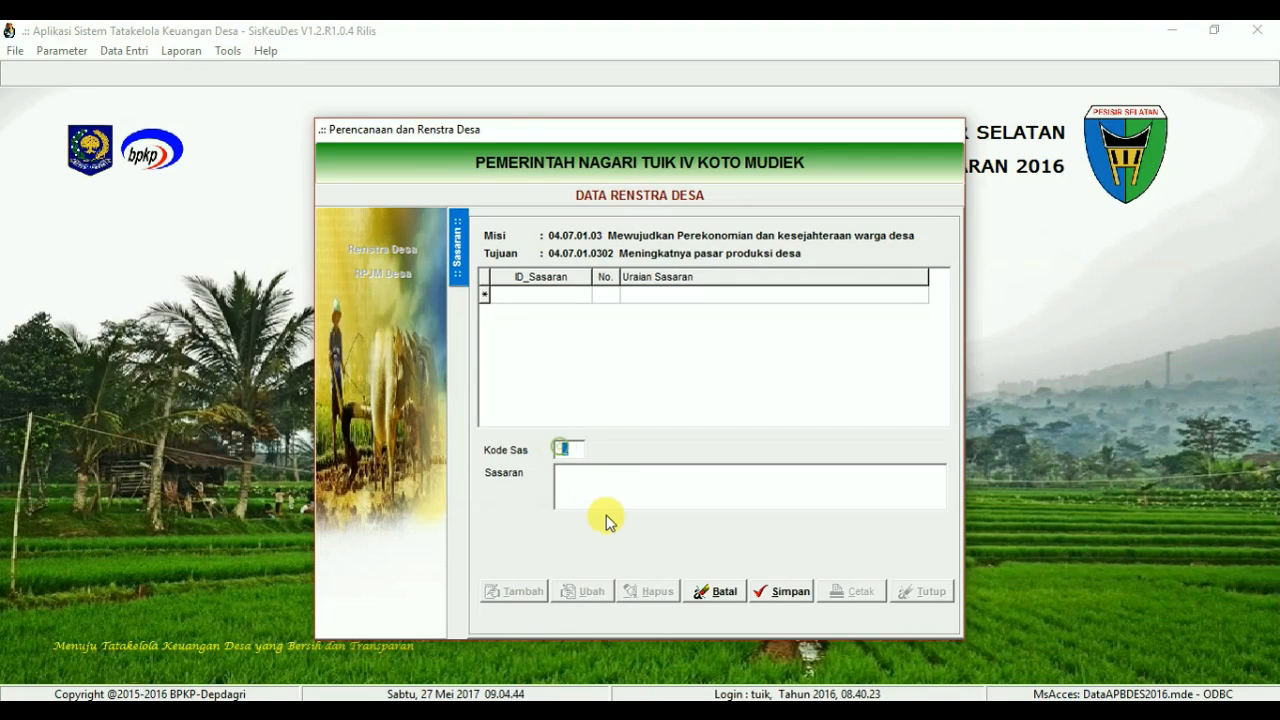
pyautogui.click(612, 490)
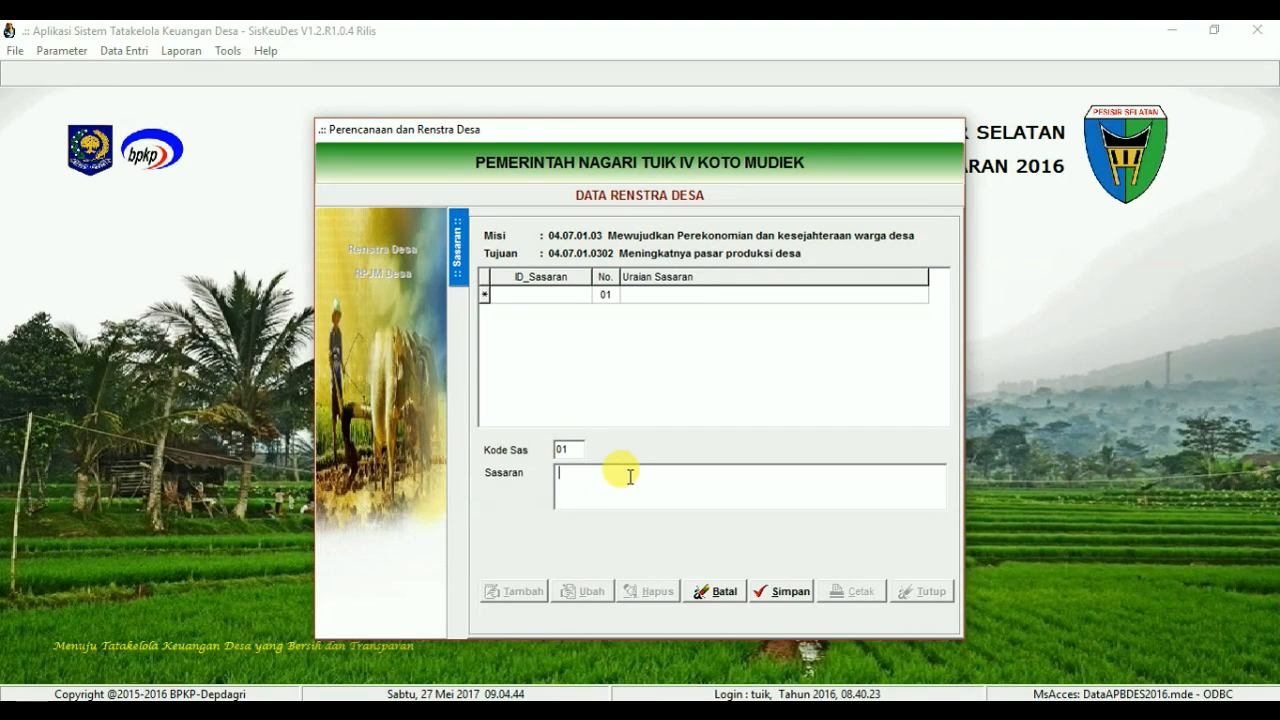
pyautogui.write('Terkelol')
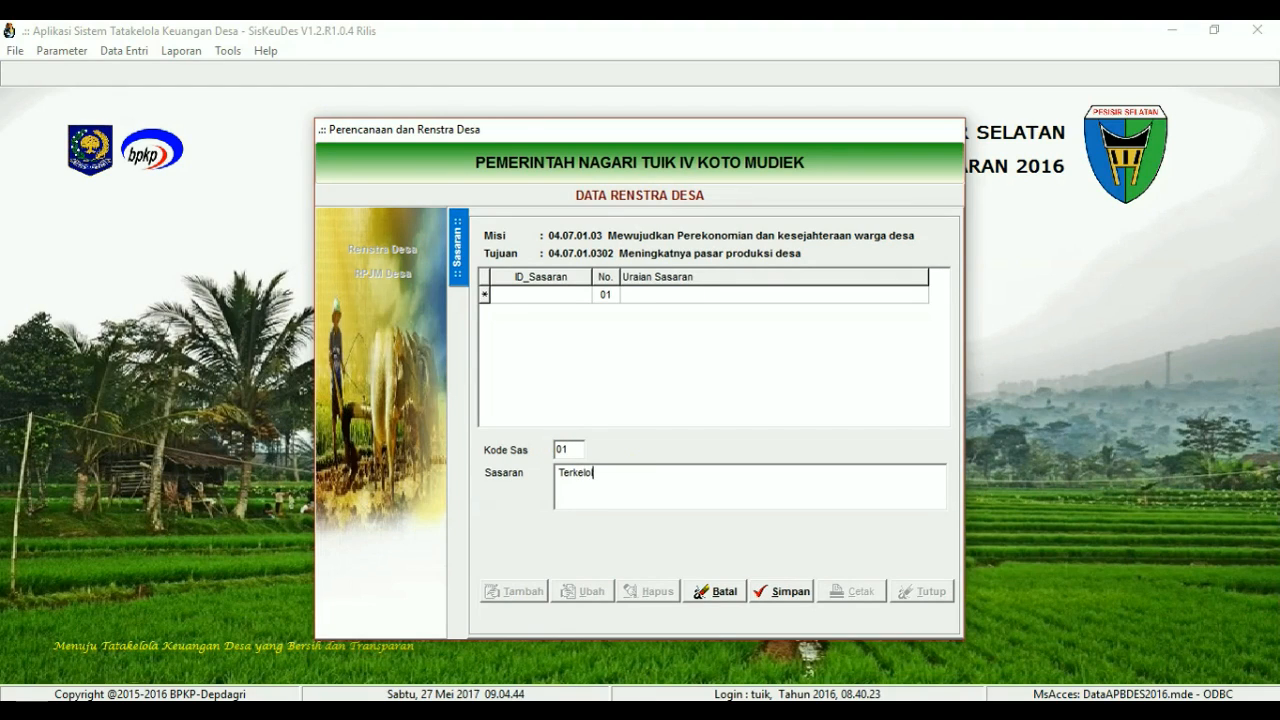
pyautogui.write('anya pasar desa dengan')
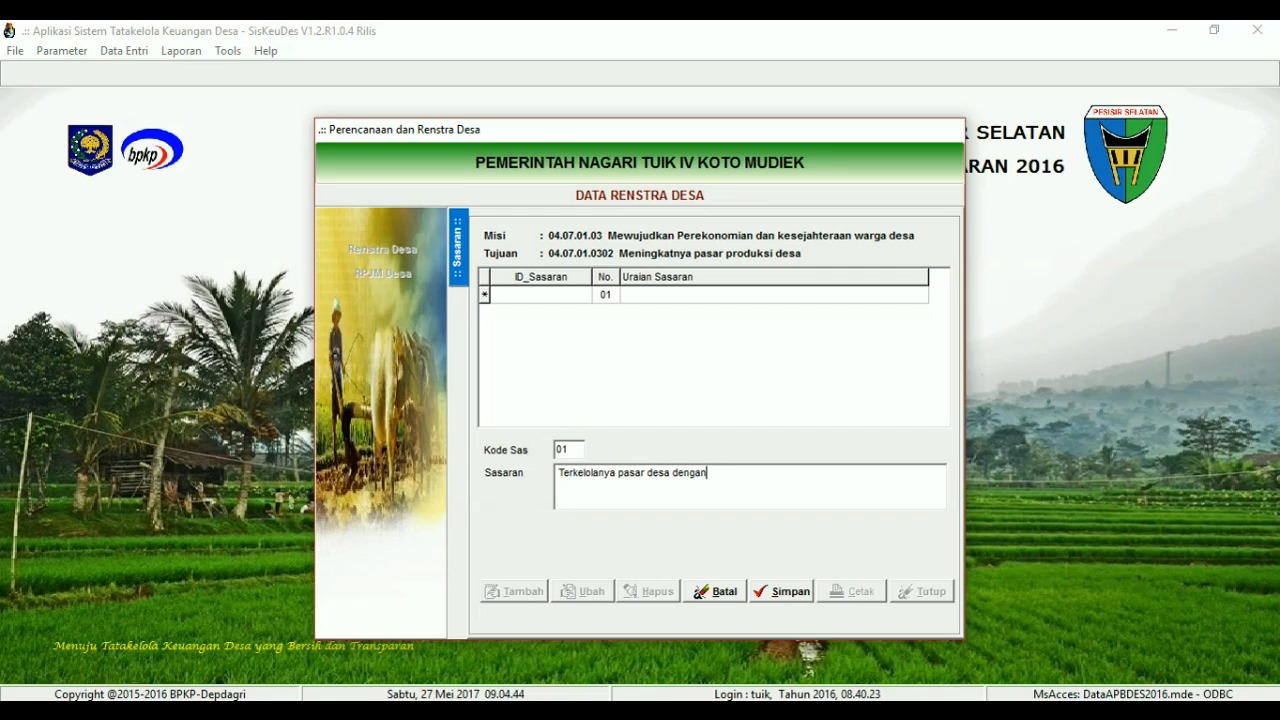
pyautogui.write(' baik')
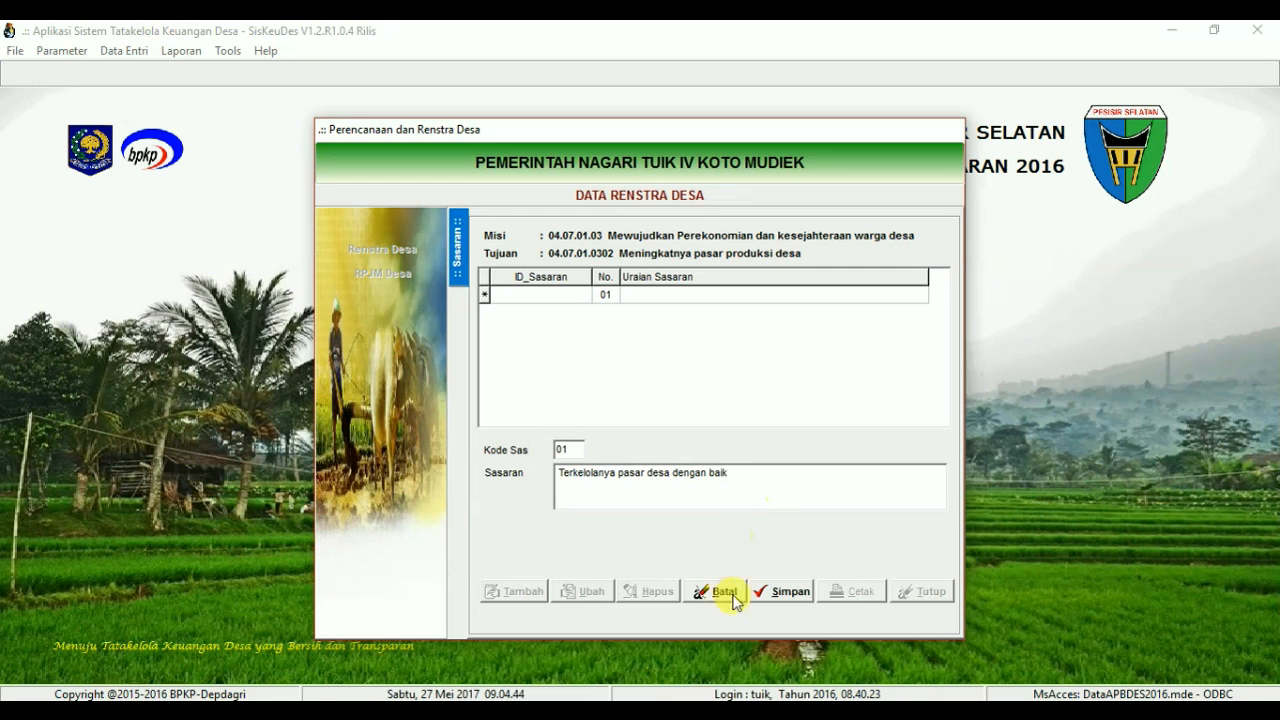
pyautogui.click(780, 591)
# Step: Add and save target 02 under goal 02 of mission 03 with the description "Tersalurkannya hasil usaha produksi pertanian masyarakat desa"
pyautogui.click(514, 591)
pyautogui.click(563, 450)
pyautogui.write('02')
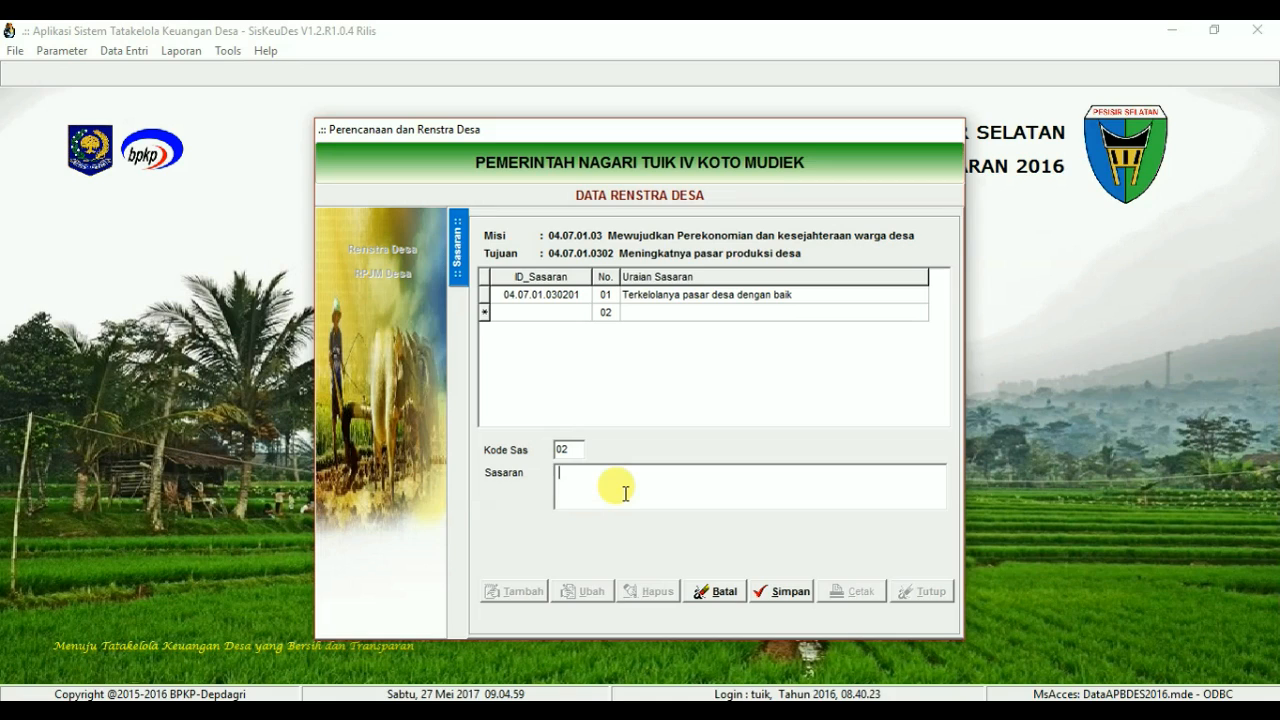
pyautogui.click(625, 493)
pyautogui.write('Tersalurkannya ')
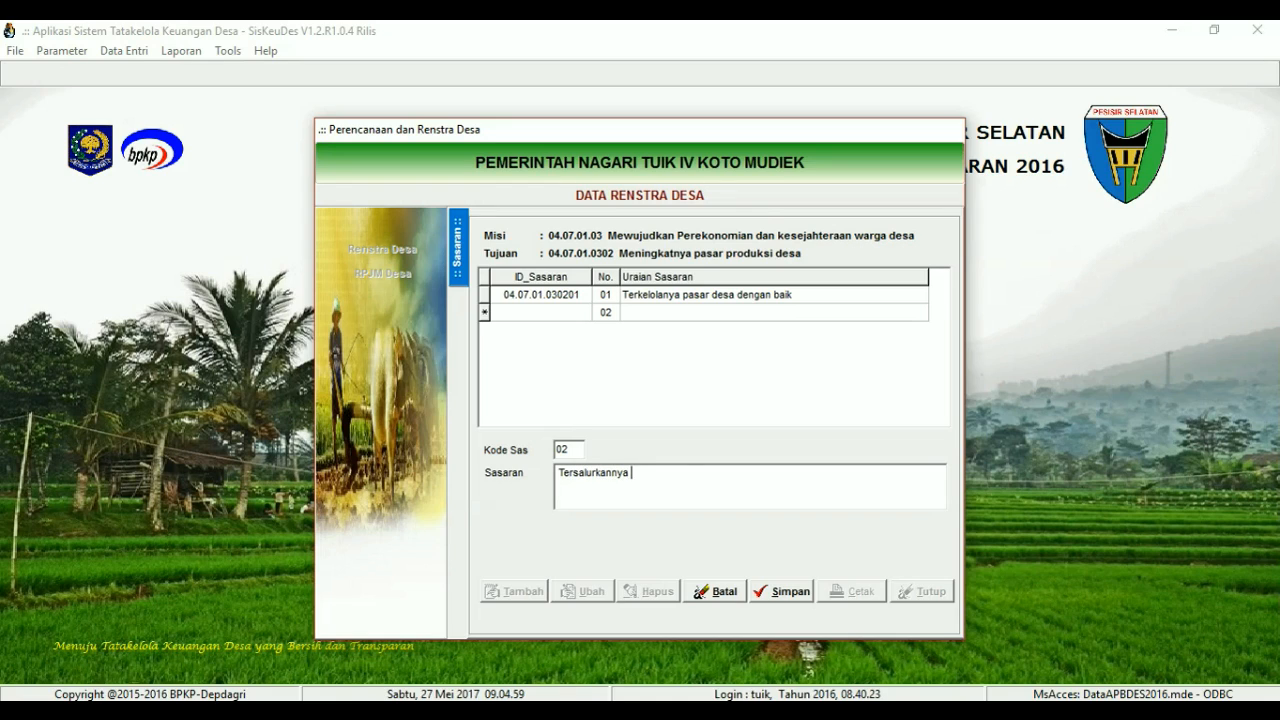
pyautogui.write('hasil usaha produksi pertanian masyara')
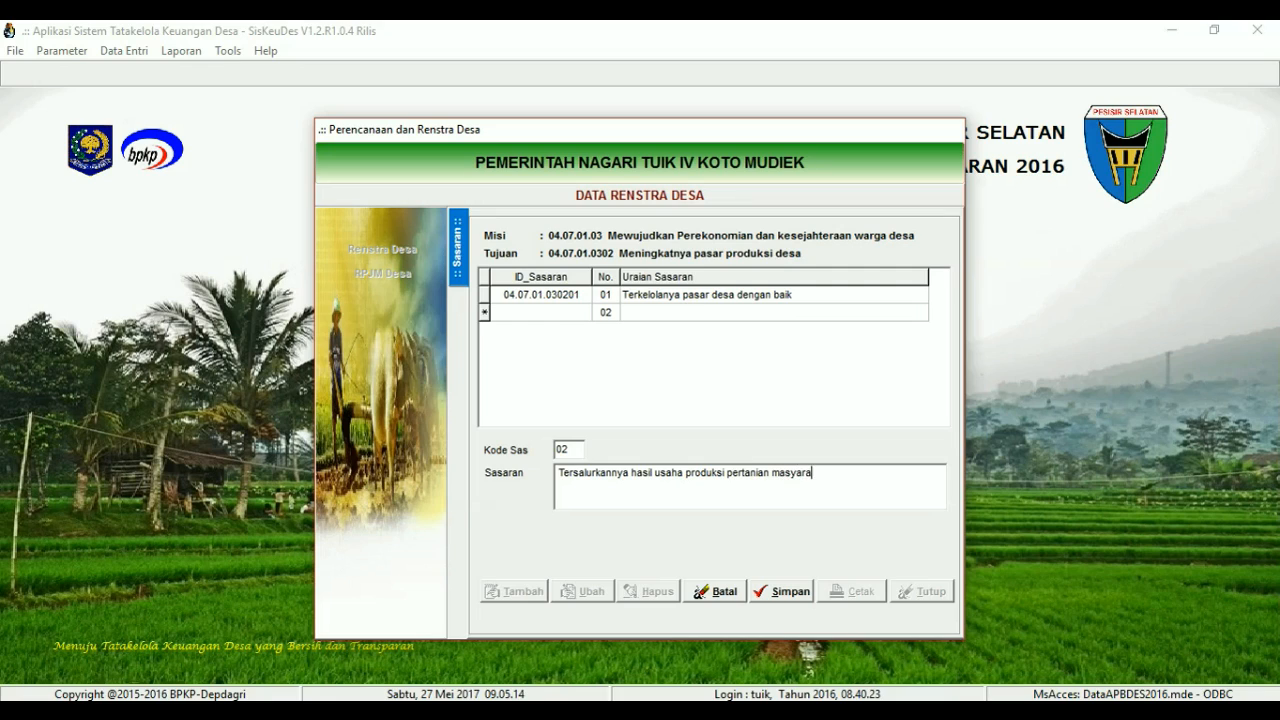
pyautogui.write('kat deda')
pyautogui.press('BackSpace')
pyautogui.press('BackSpace')
pyautogui.write('sa')
pyautogui.click(788, 592)
# Step: Add and save target 03 under goal 02 of mission 03 with the description "Tersalurkannya hasil produksi rumah tangga"
pyautogui.click(517, 590)
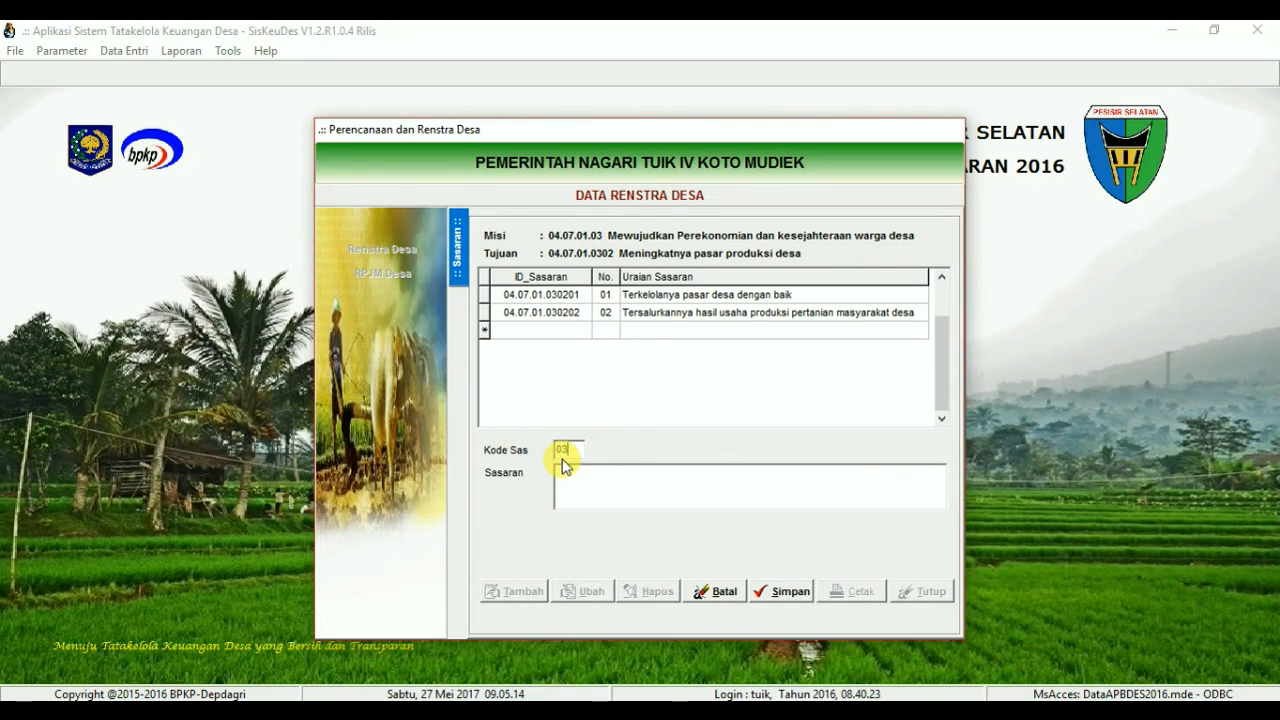
pyautogui.write('03')
pyautogui.click(575, 473)
pyautogui.write('Tersalurnann')
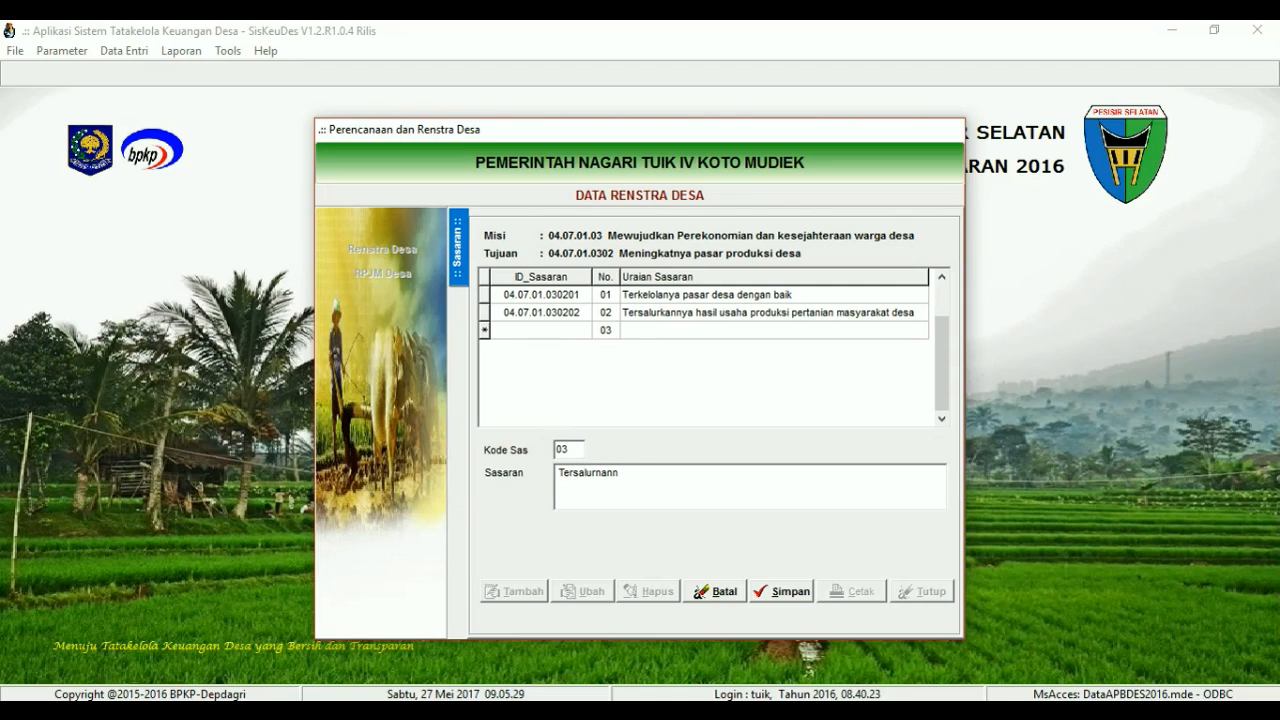
pyautogui.press('BackSpace')
pyautogui.press('BackSpace')
pyautogui.press('BackSpace')
pyautogui.press('BackSpace')
pyautogui.write('kannya hasil produksi rumah tangga')
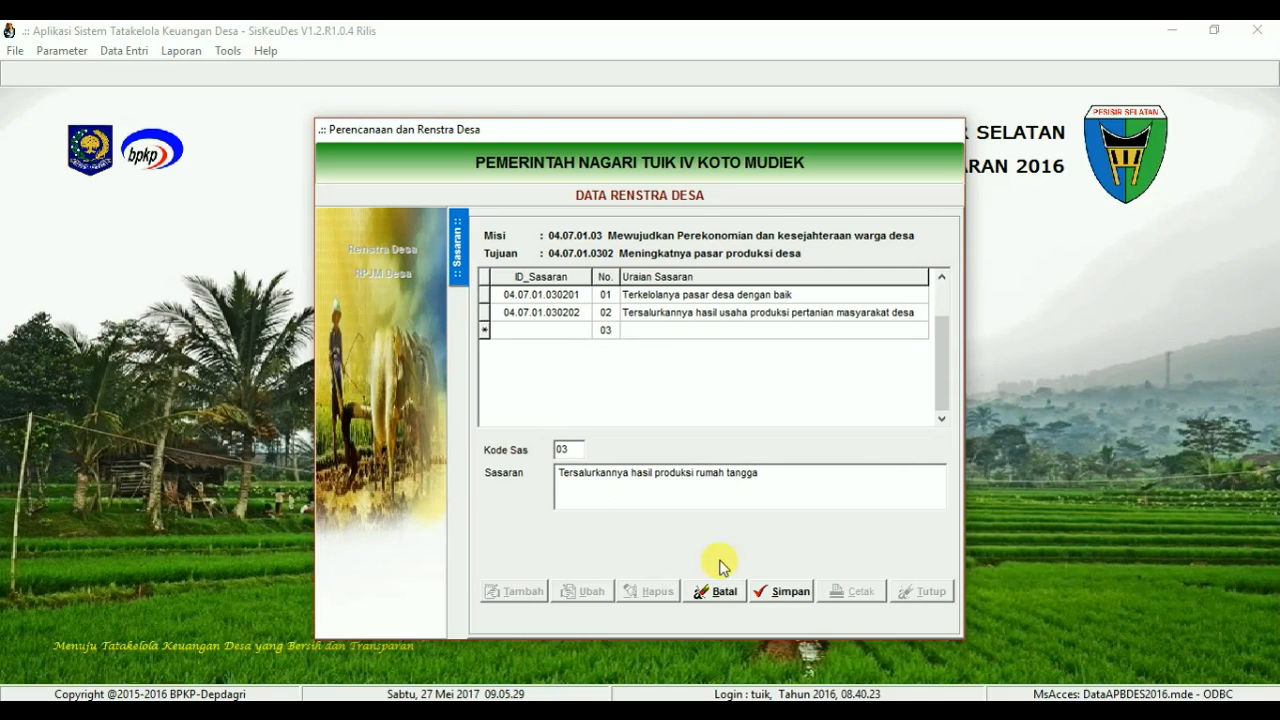
pyautogui.click(777, 597)
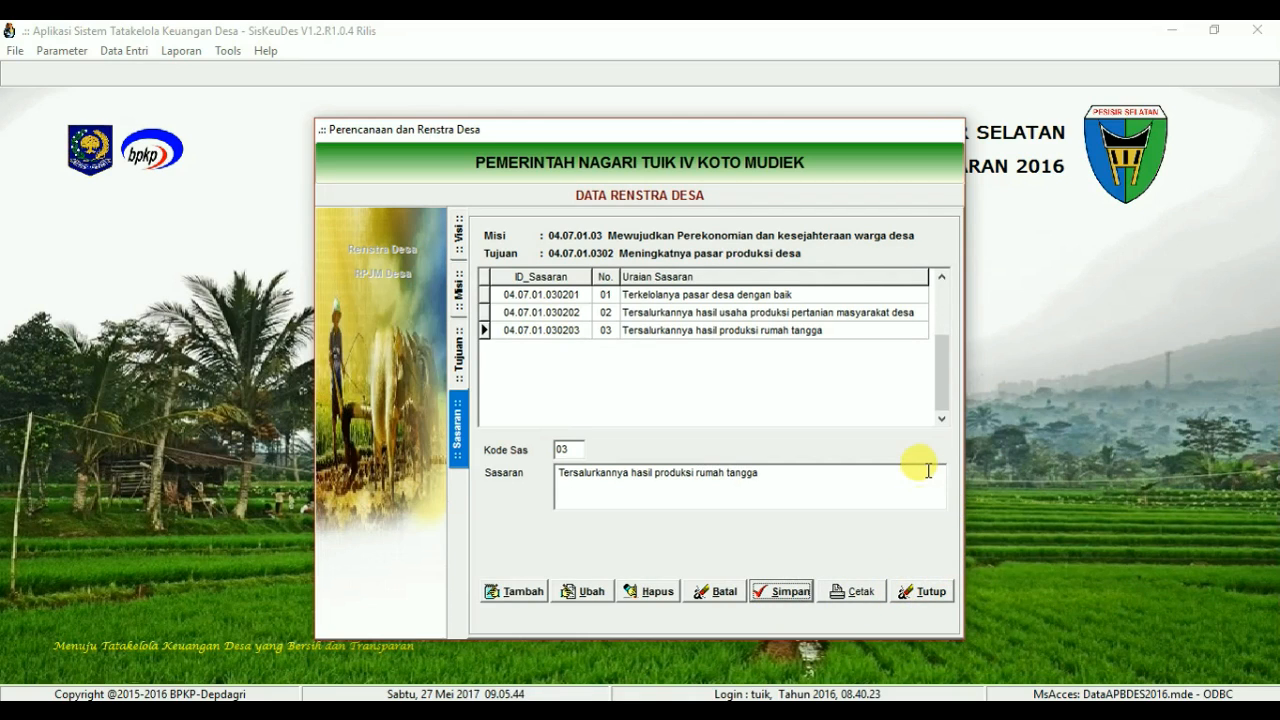
# Step: Preview the Data Renstra Desa report, review the vision, missions, goals and targets from first to last page, and close the preview and the planning form
pyautogui.click(851, 591)
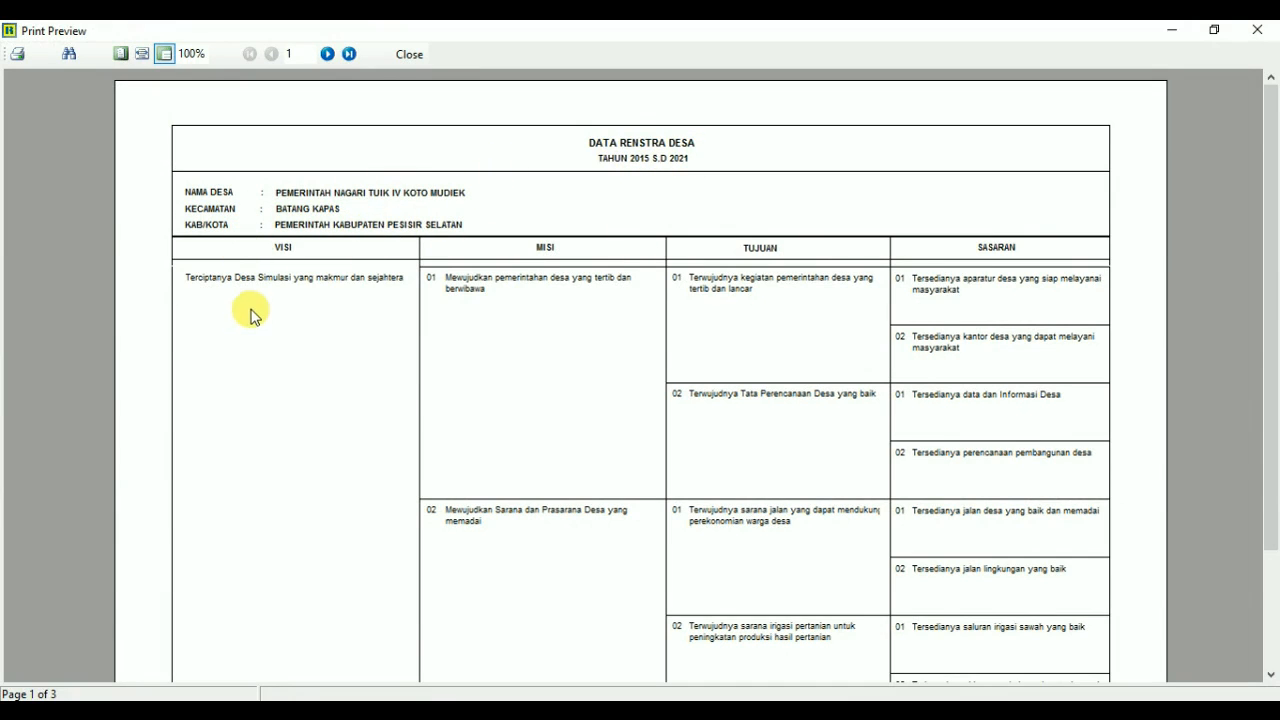
pyautogui.scroll(-3, 279, 195)
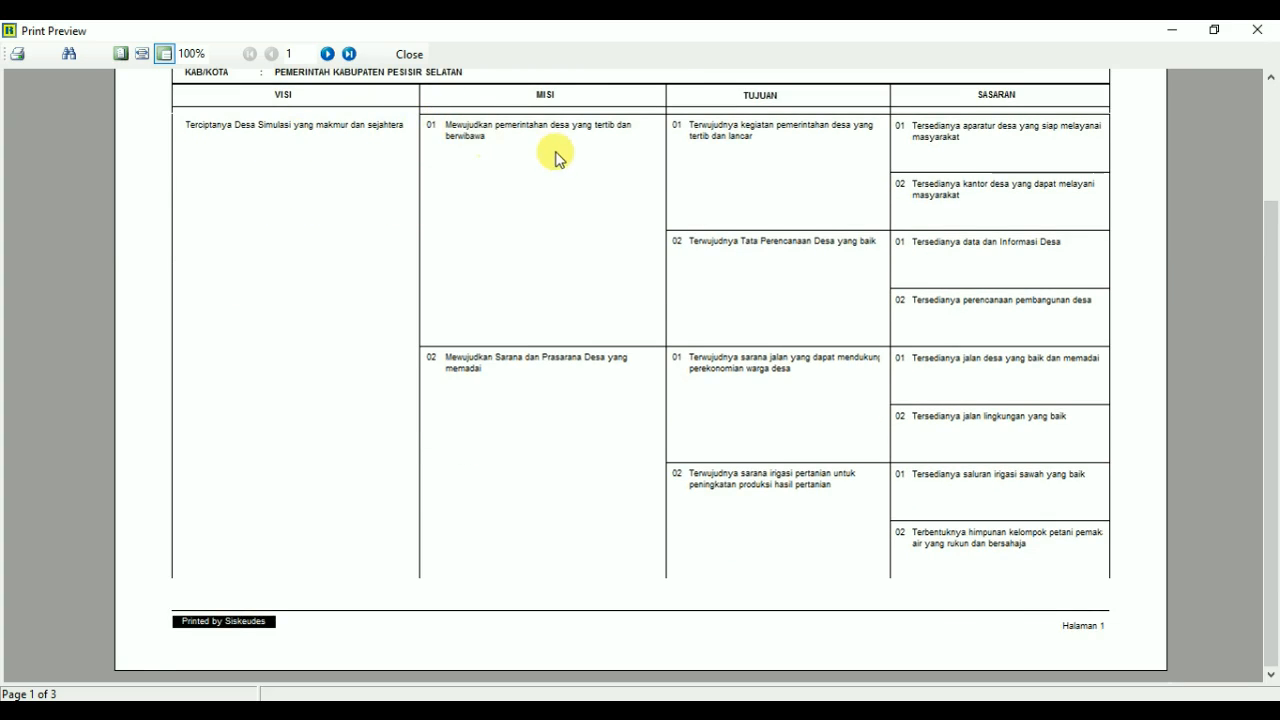
pyautogui.scroll(2, 553, 150)
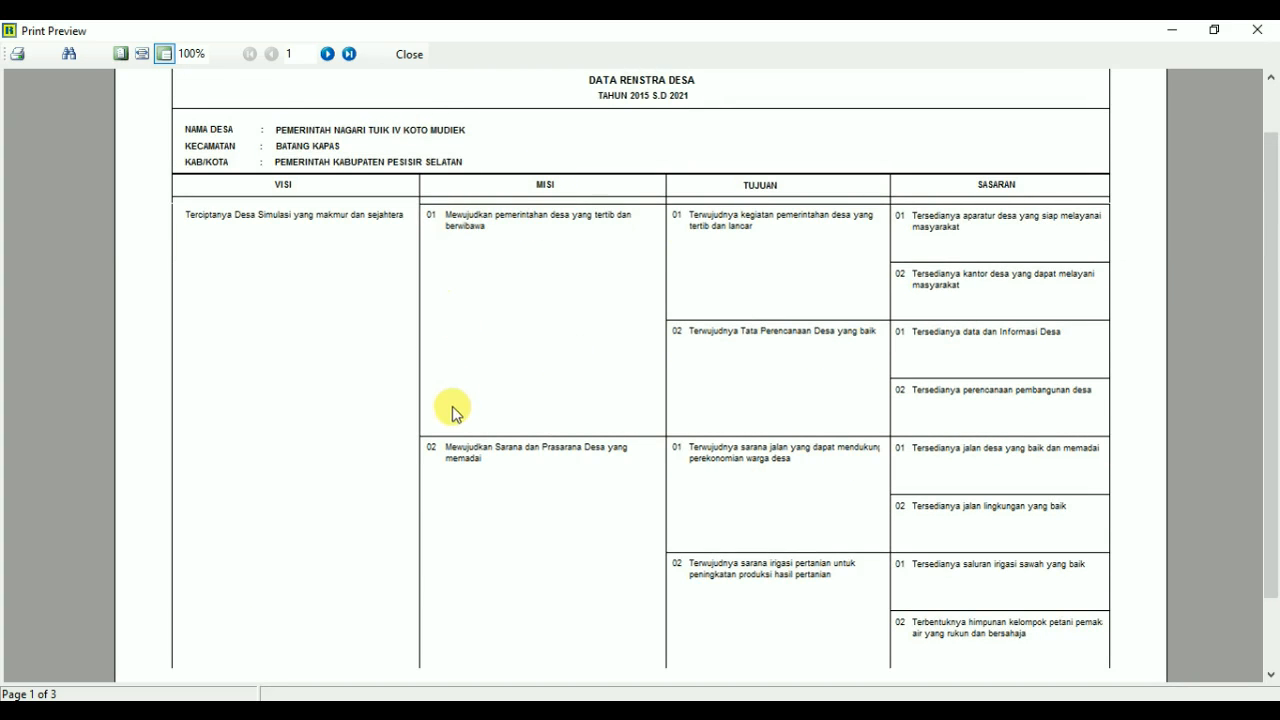
pyautogui.scroll(-2, 480, 420)
pyautogui.scroll(3, 514, 420)
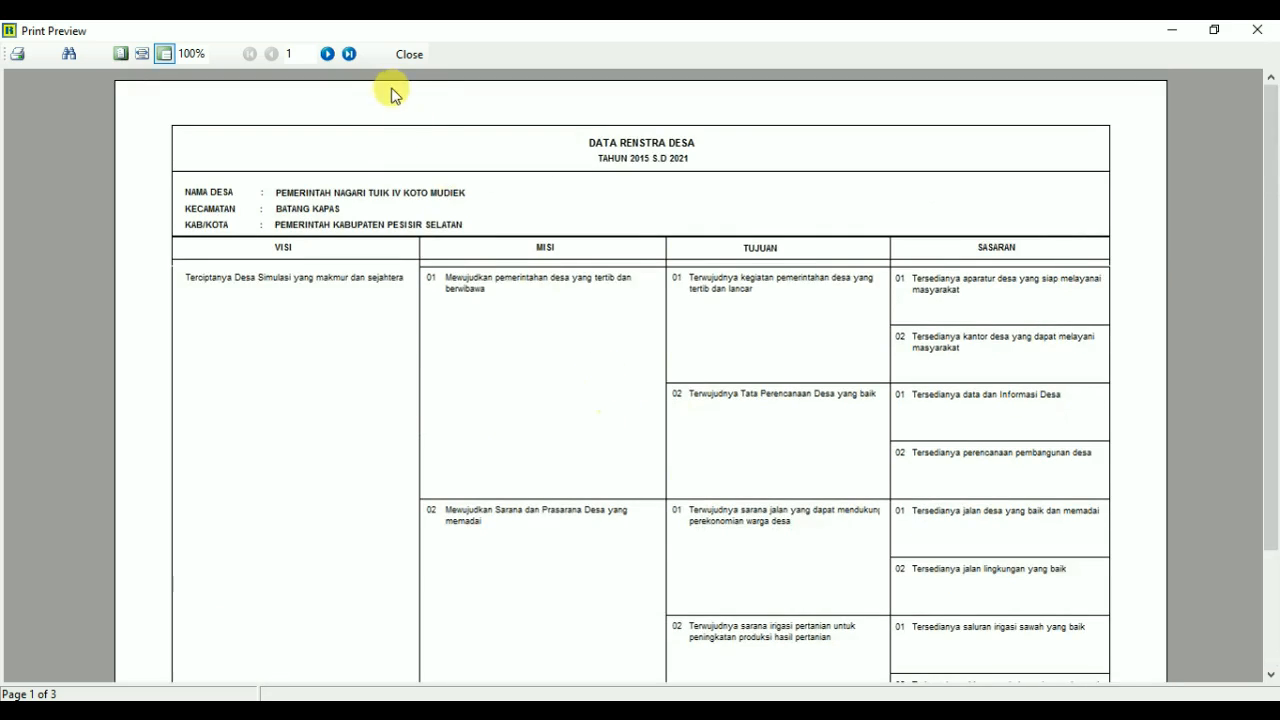
pyautogui.click(326, 54)
pyautogui.scroll(3, 545, 310)
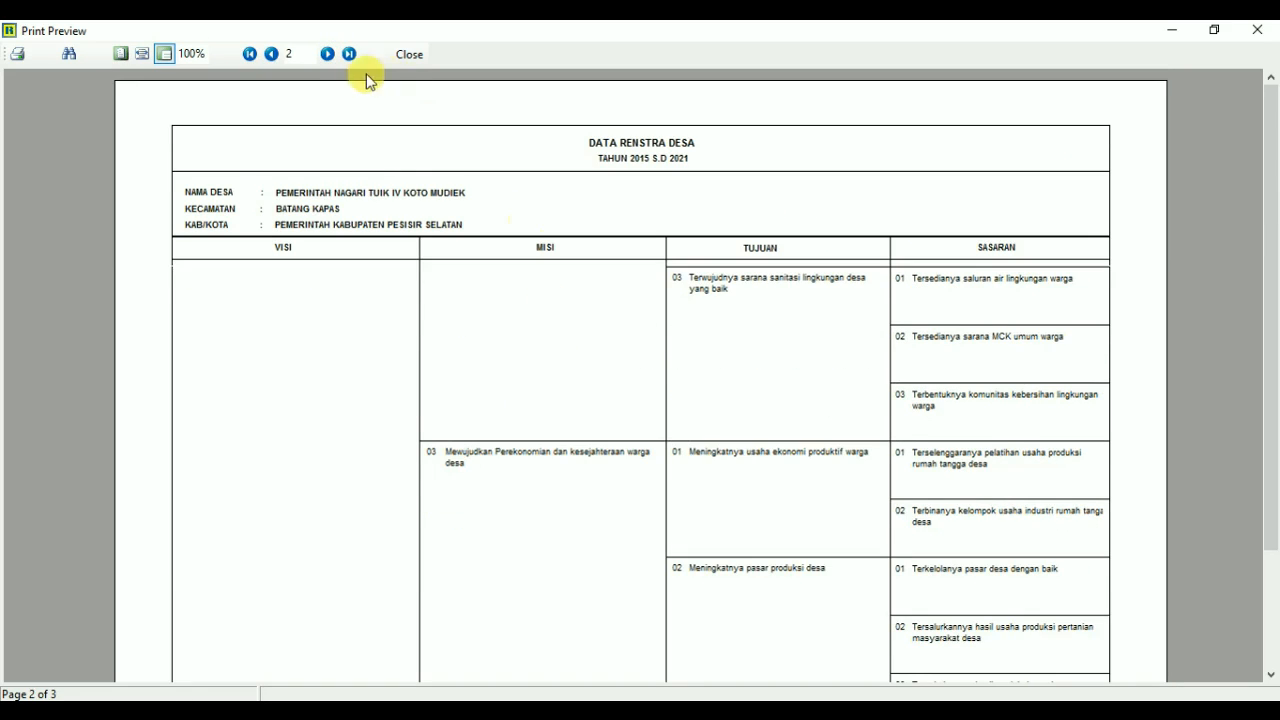
pyautogui.click(271, 53)
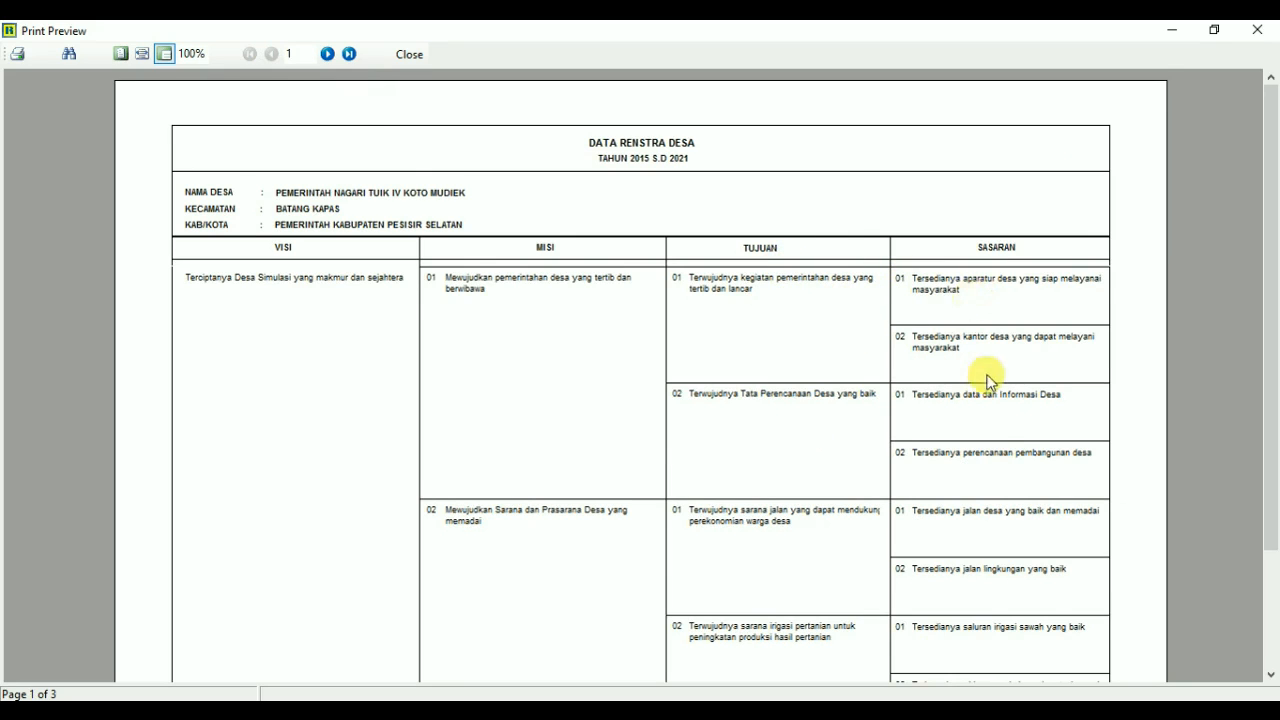
pyautogui.scroll(-3, 986, 372)
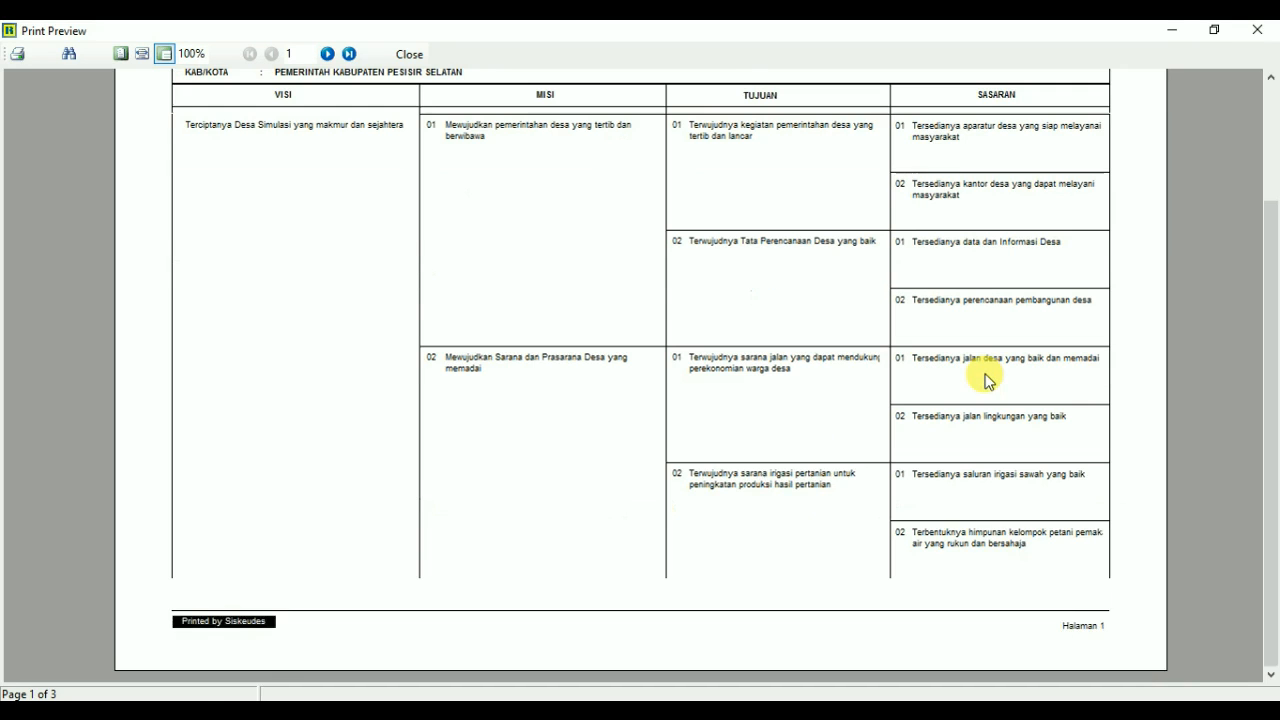
pyautogui.click(349, 53)
pyautogui.scroll(5, 900, 511)
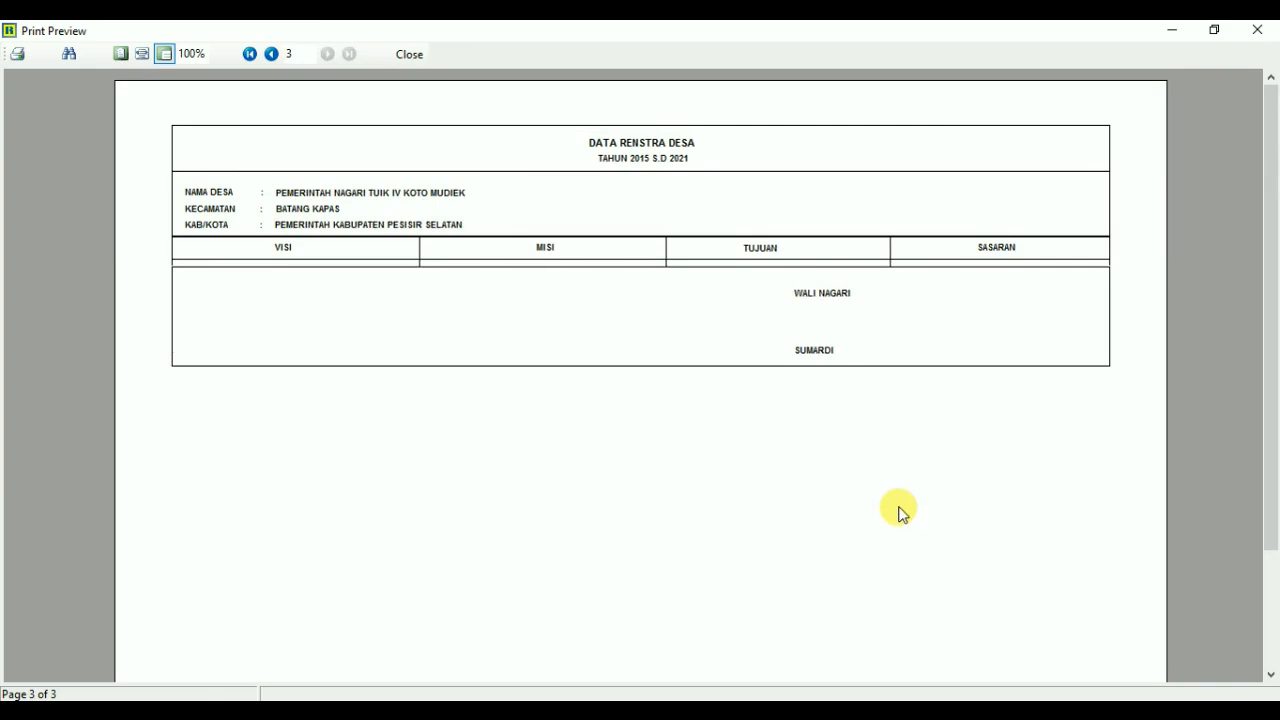
pyautogui.click(405, 53)
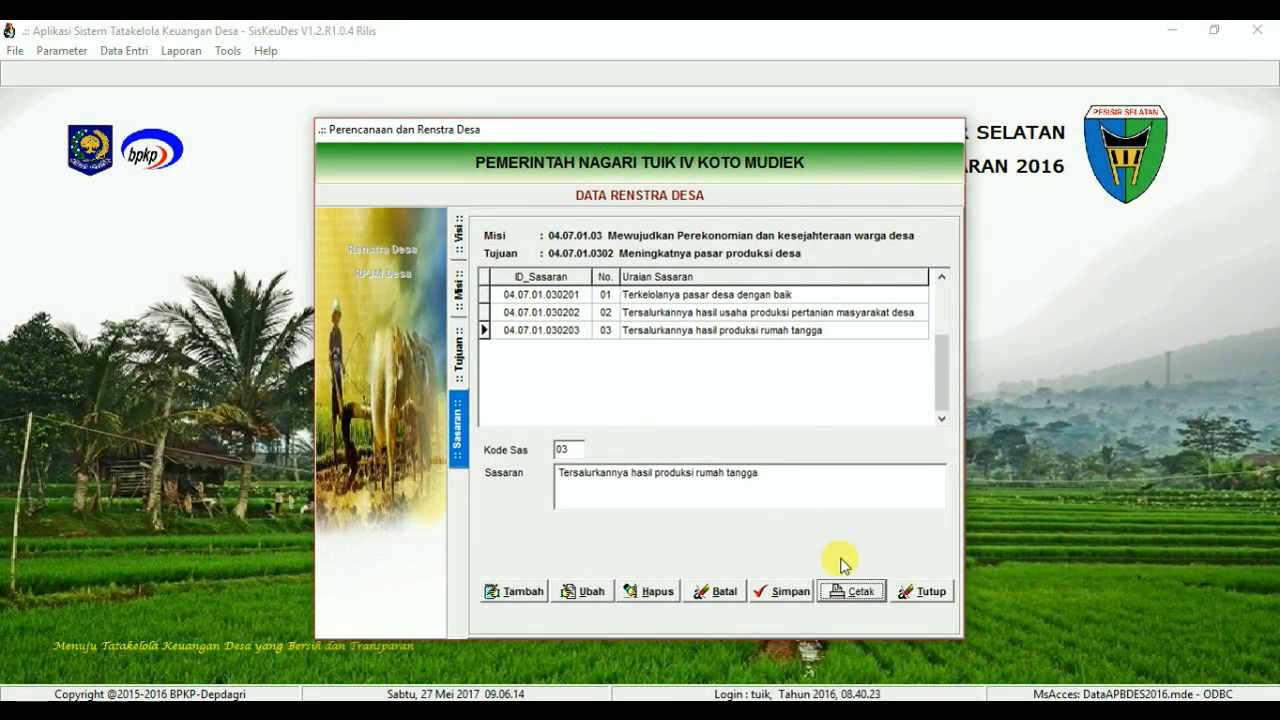
pyautogui.click(920, 592)
pyautogui.click(867, 586)
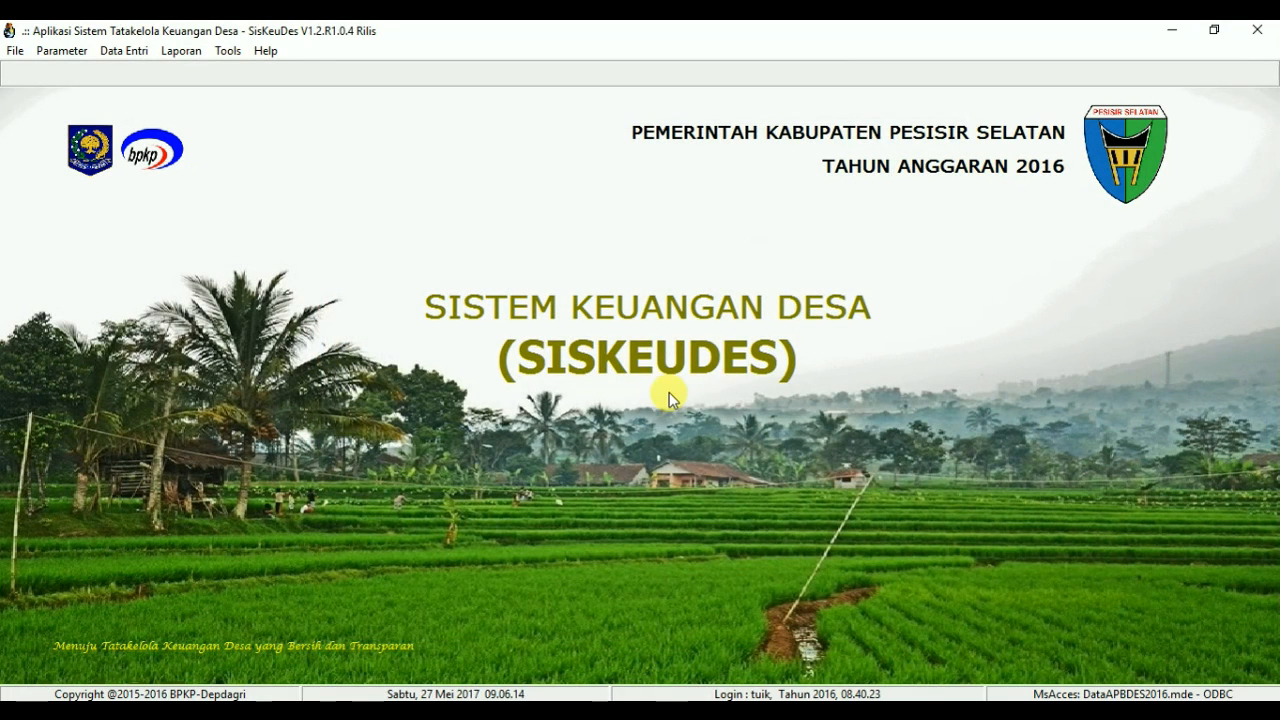